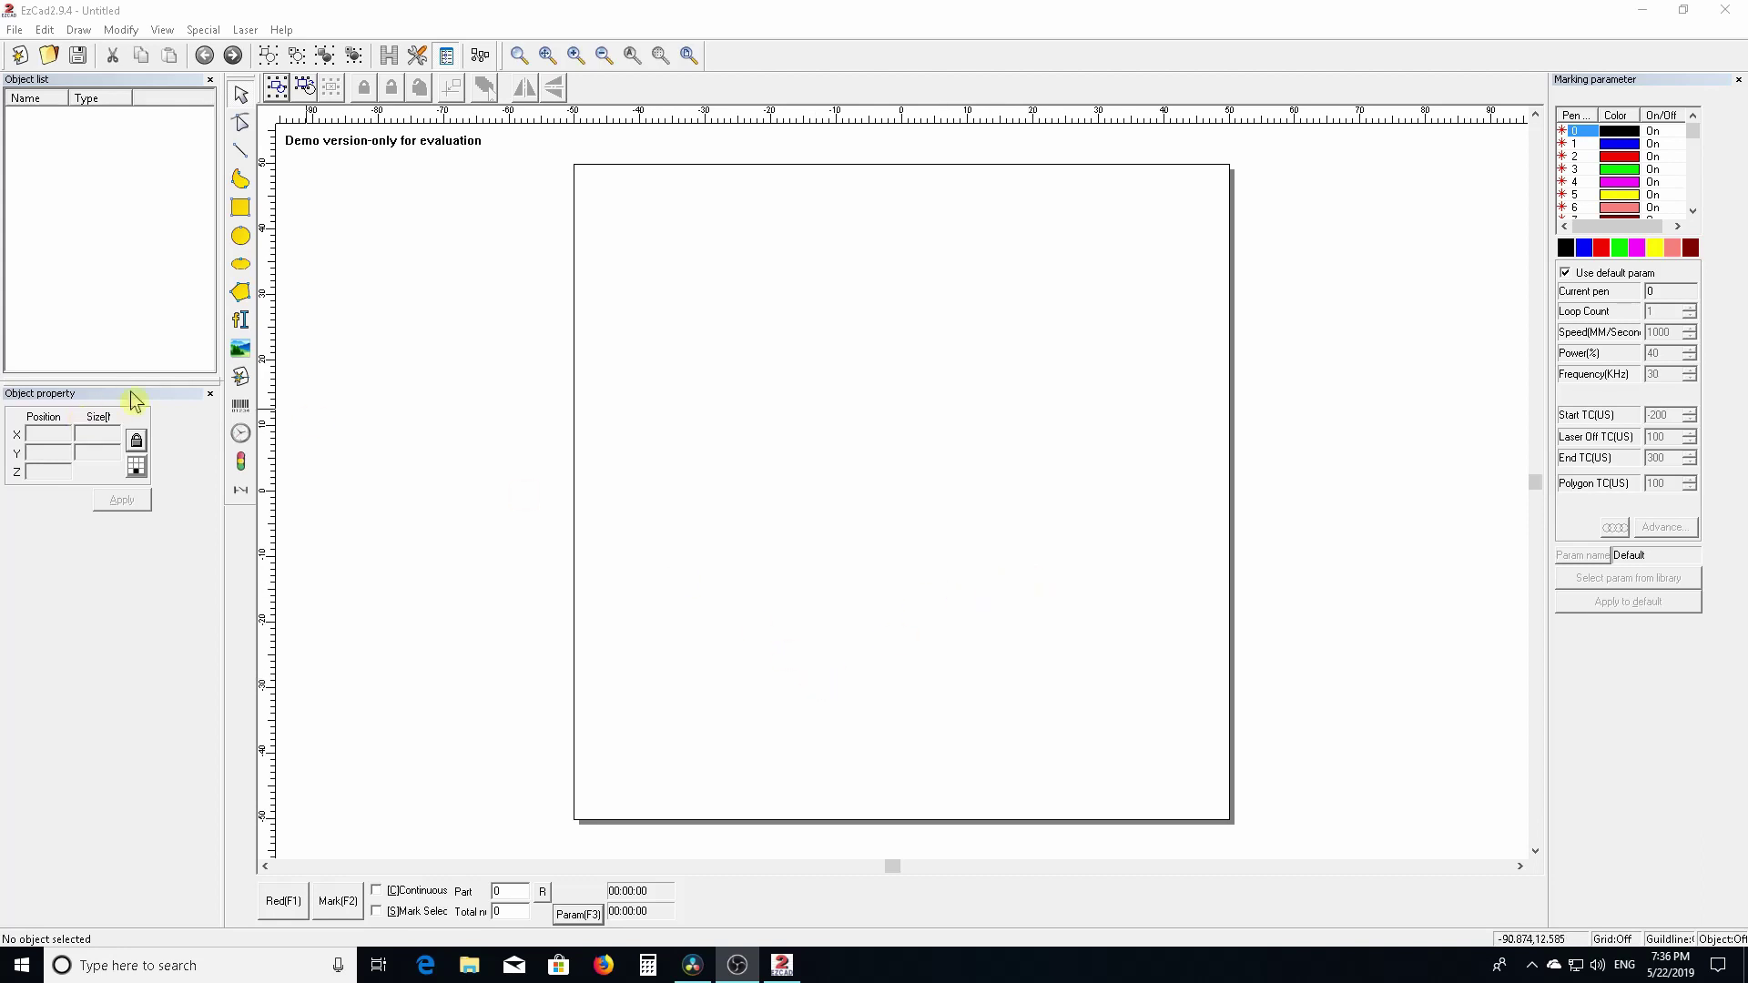
Place a TrueType Arial text object reading 'TEXT LINE 1' and 'TEXT LINE2' on two lines.
{"action": "left_click", "coordinate": [243, 321]}
{"action": "left_click", "coordinate": [753, 544]}
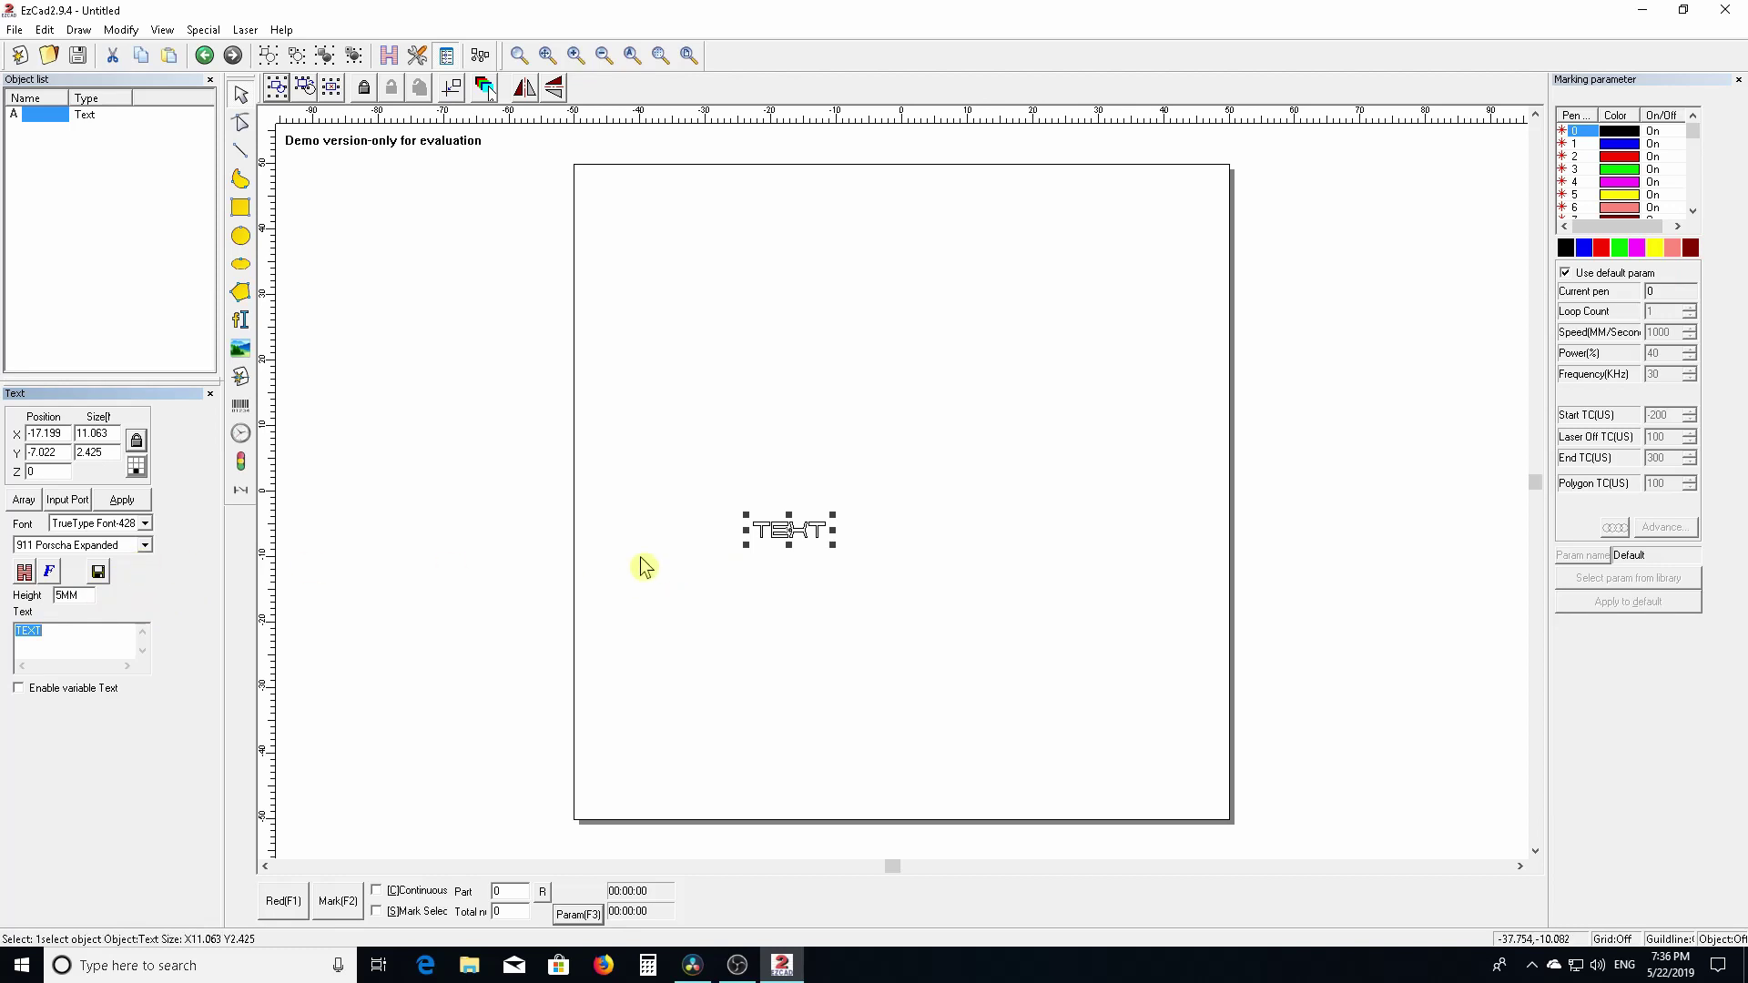
{"action": "left_click", "coordinate": [92, 526]}
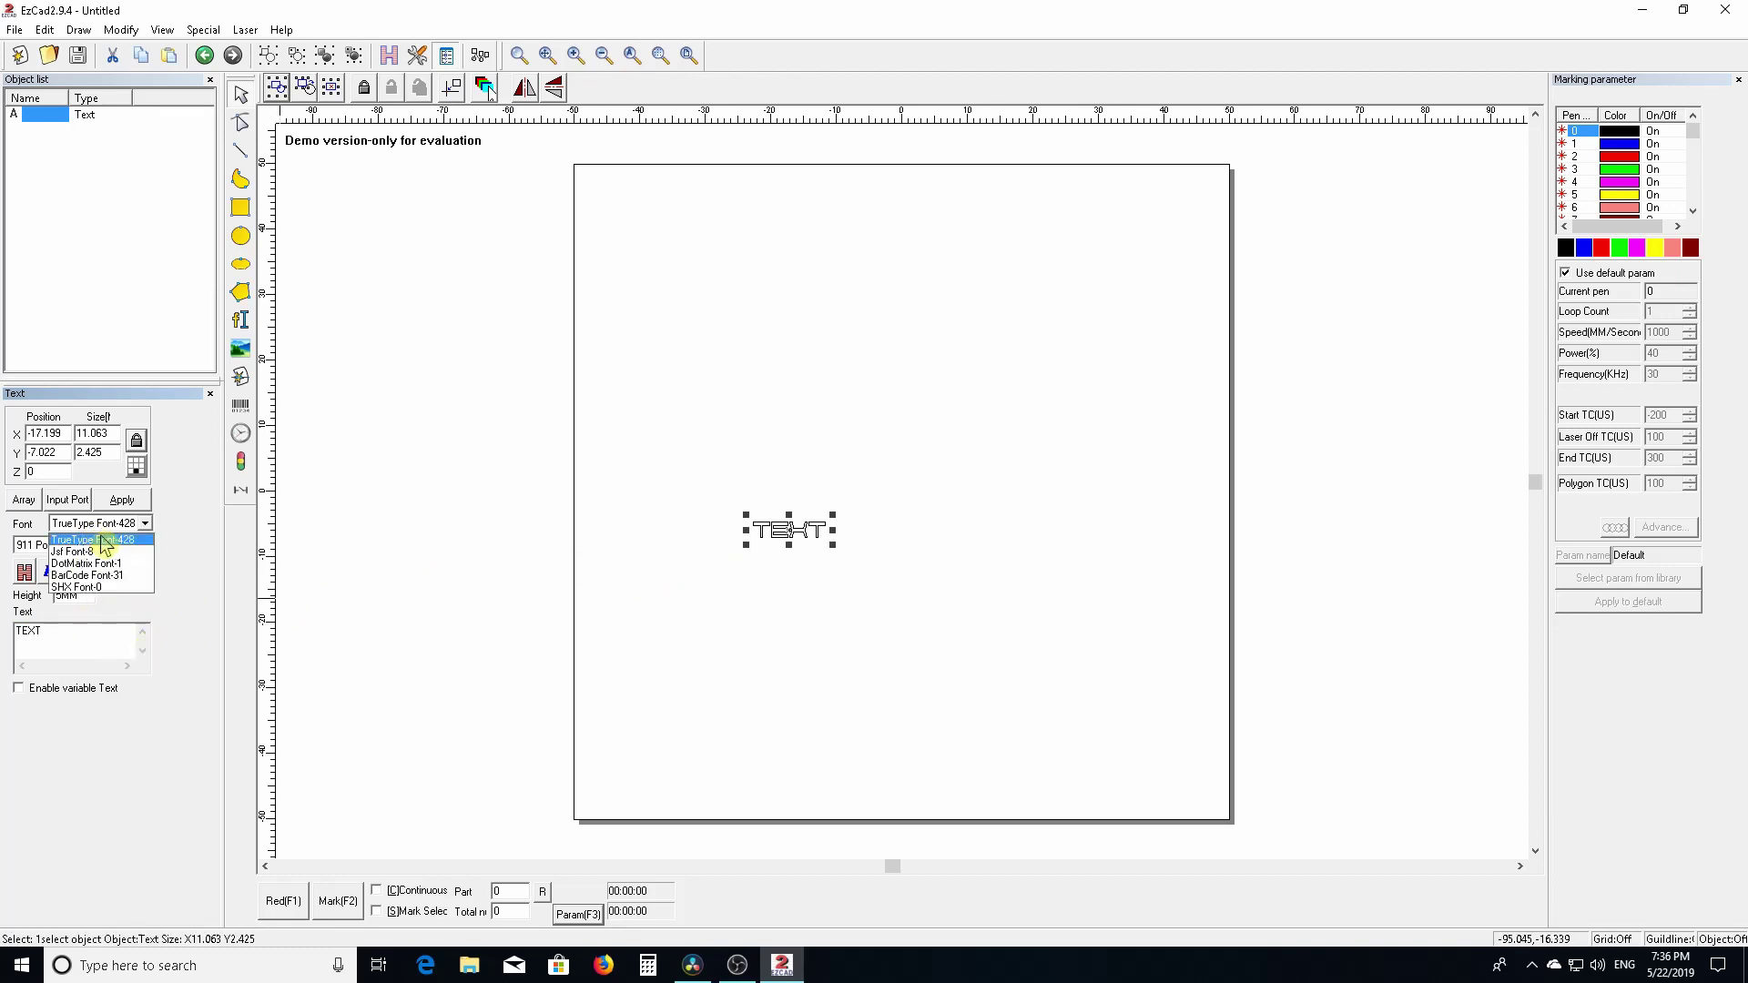
{"action": "left_click", "coordinate": [41, 544]}
{"action": "left_click", "coordinate": [52, 544]}
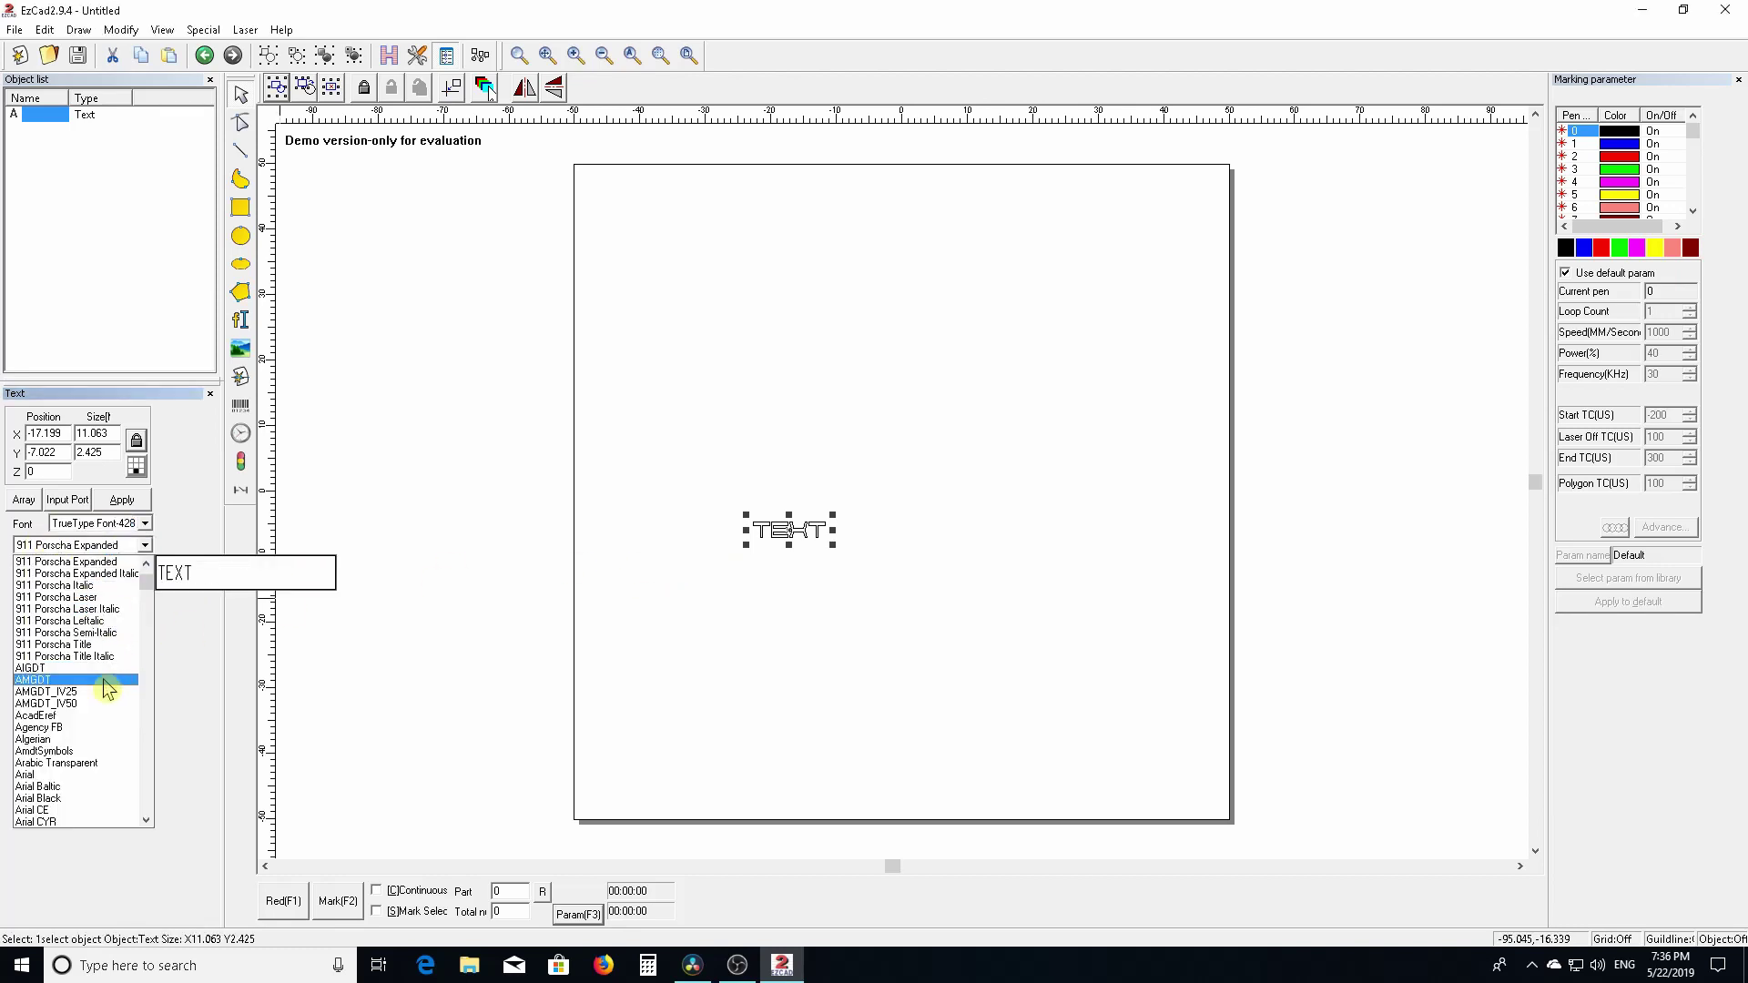
{"action": "left_click", "coordinate": [72, 774]}
{"action": "double_click", "coordinate": [82, 626]}
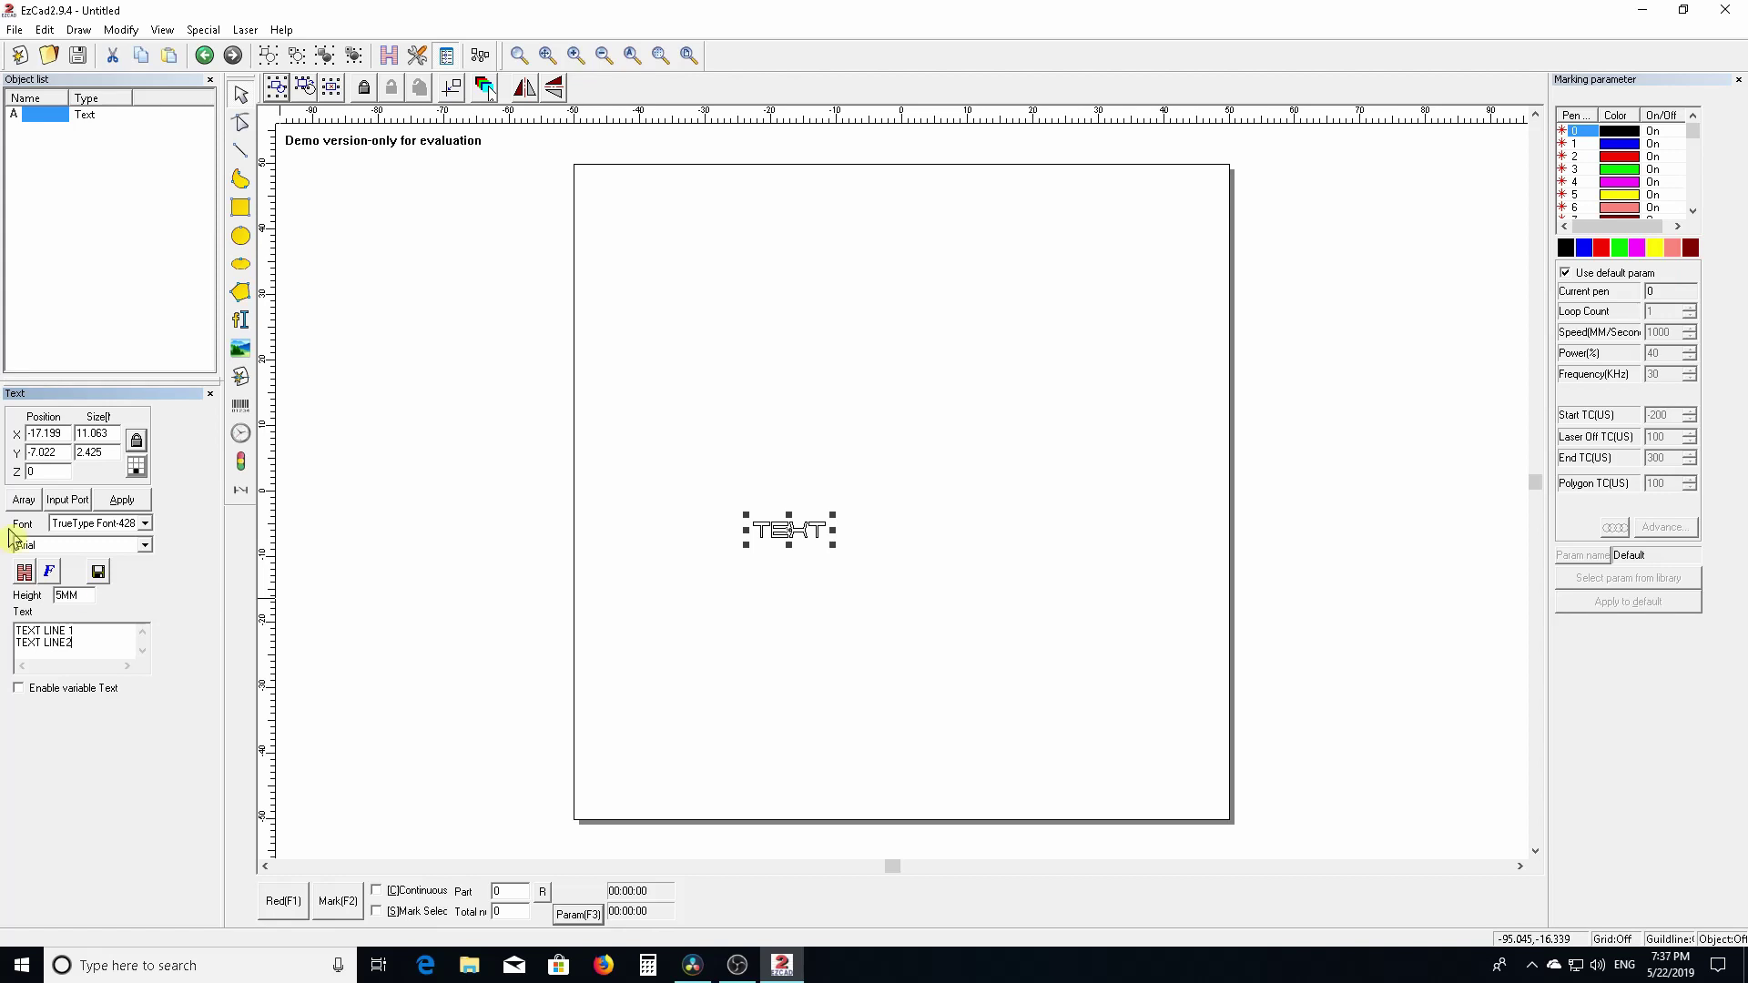
{"action": "left_click", "coordinate": [122, 500]}
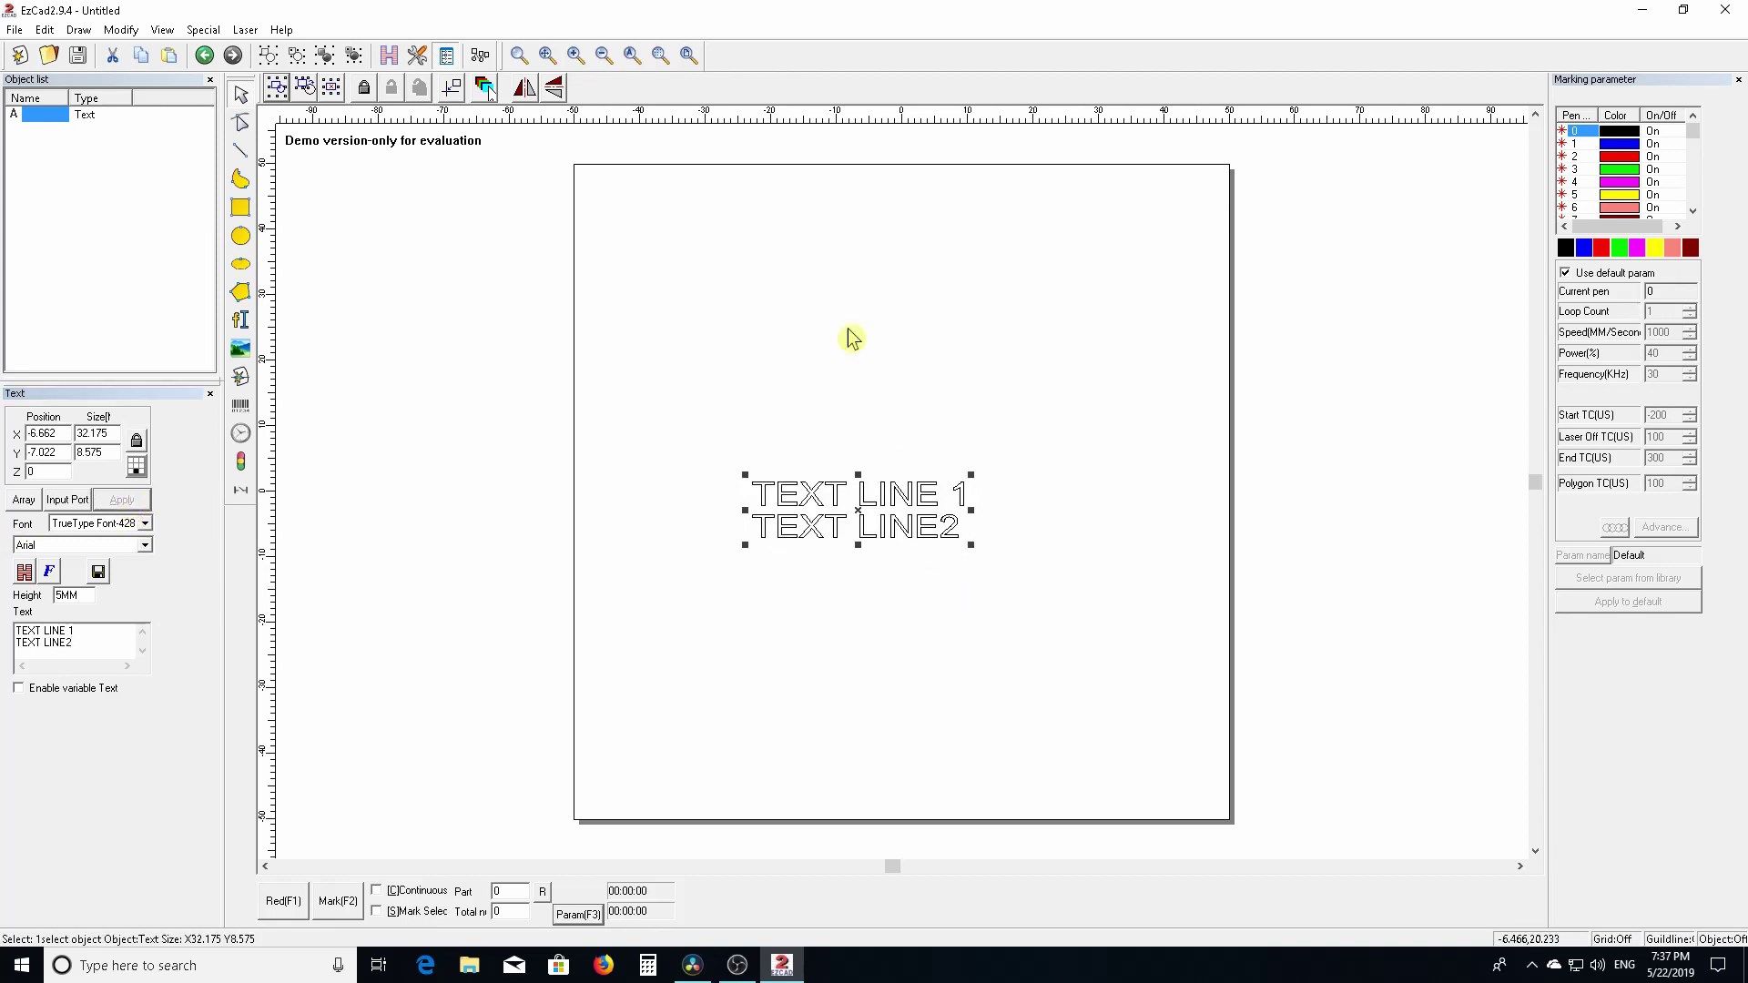
Move the text to the field centre and review the device configuration's red light pointer options.
{"action": "left_click", "coordinate": [452, 88]}
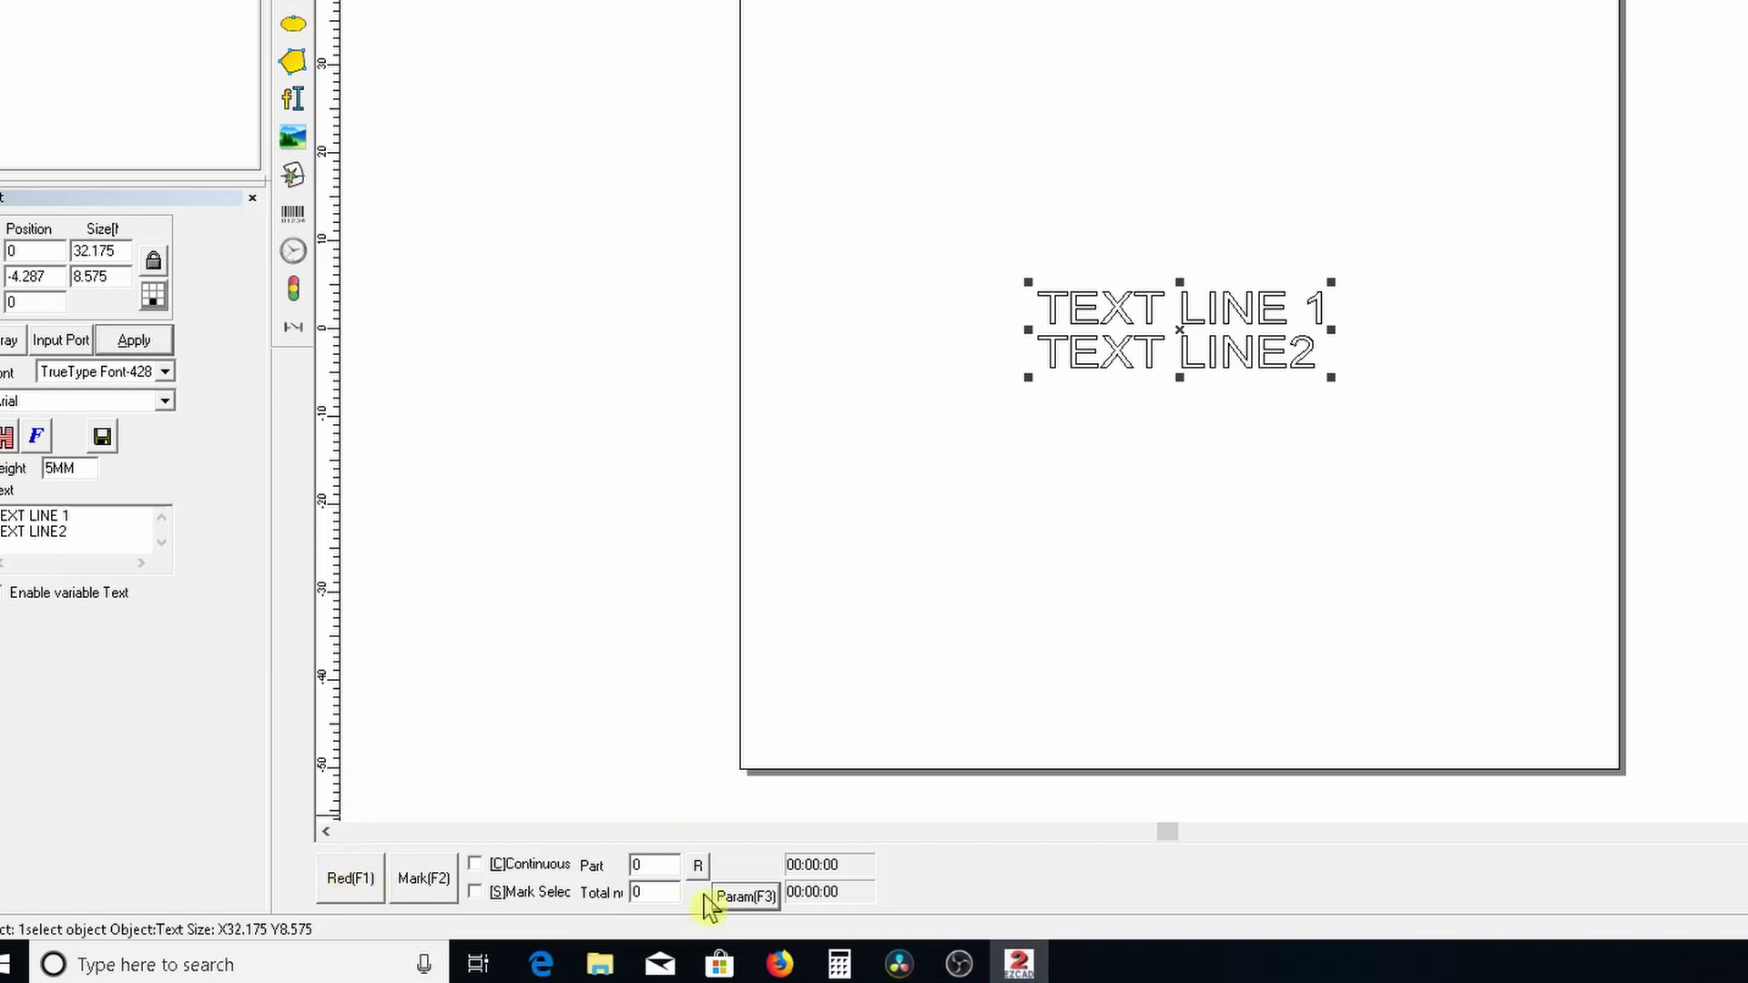
{"action": "left_click", "coordinate": [746, 899]}
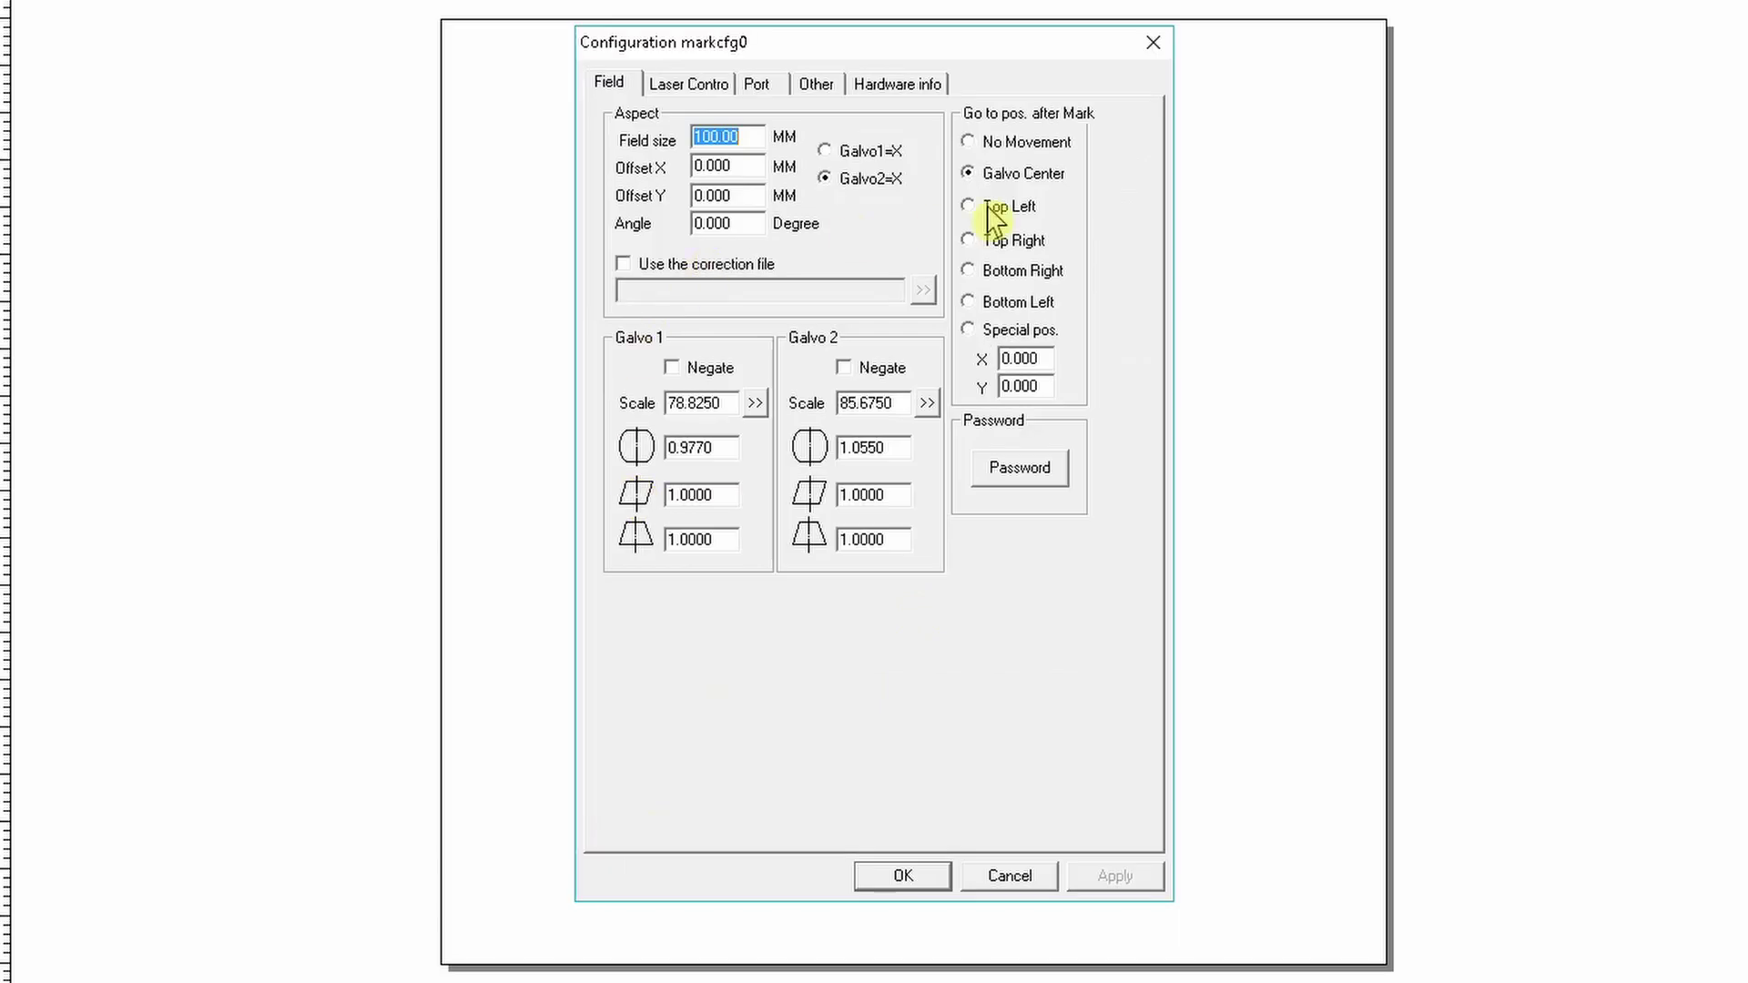
{"action": "left_click", "coordinate": [824, 89]}
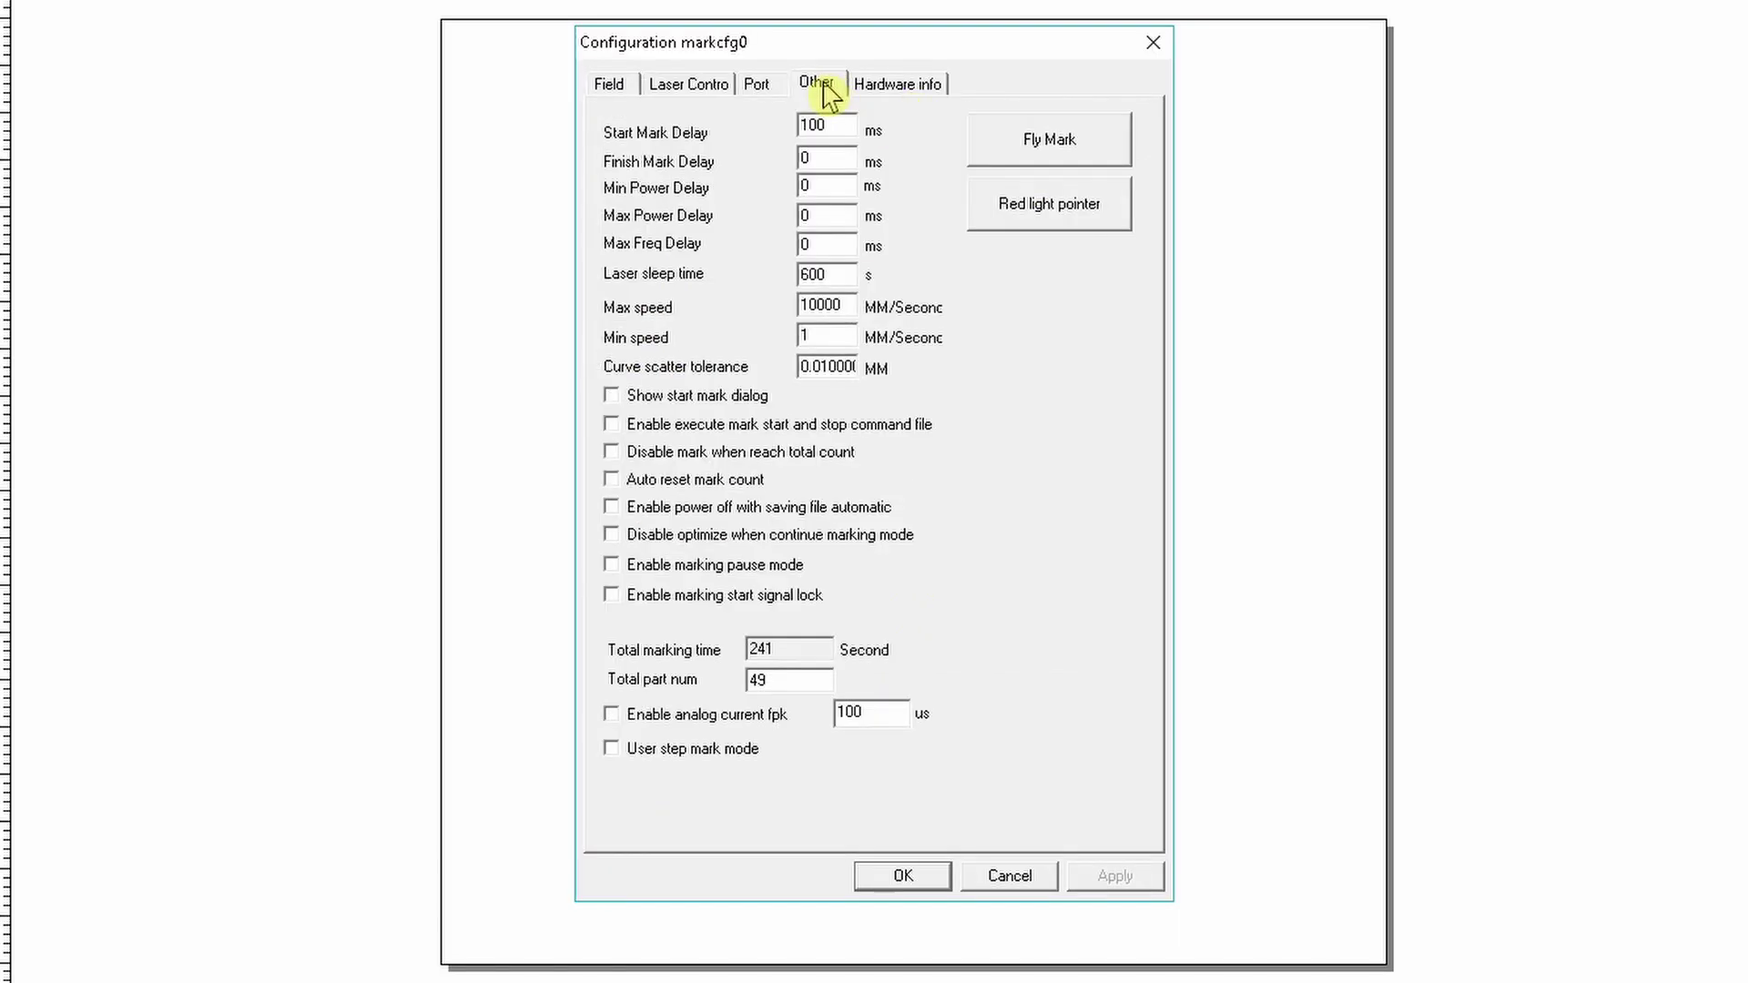
{"action": "left_click", "coordinate": [1042, 218]}
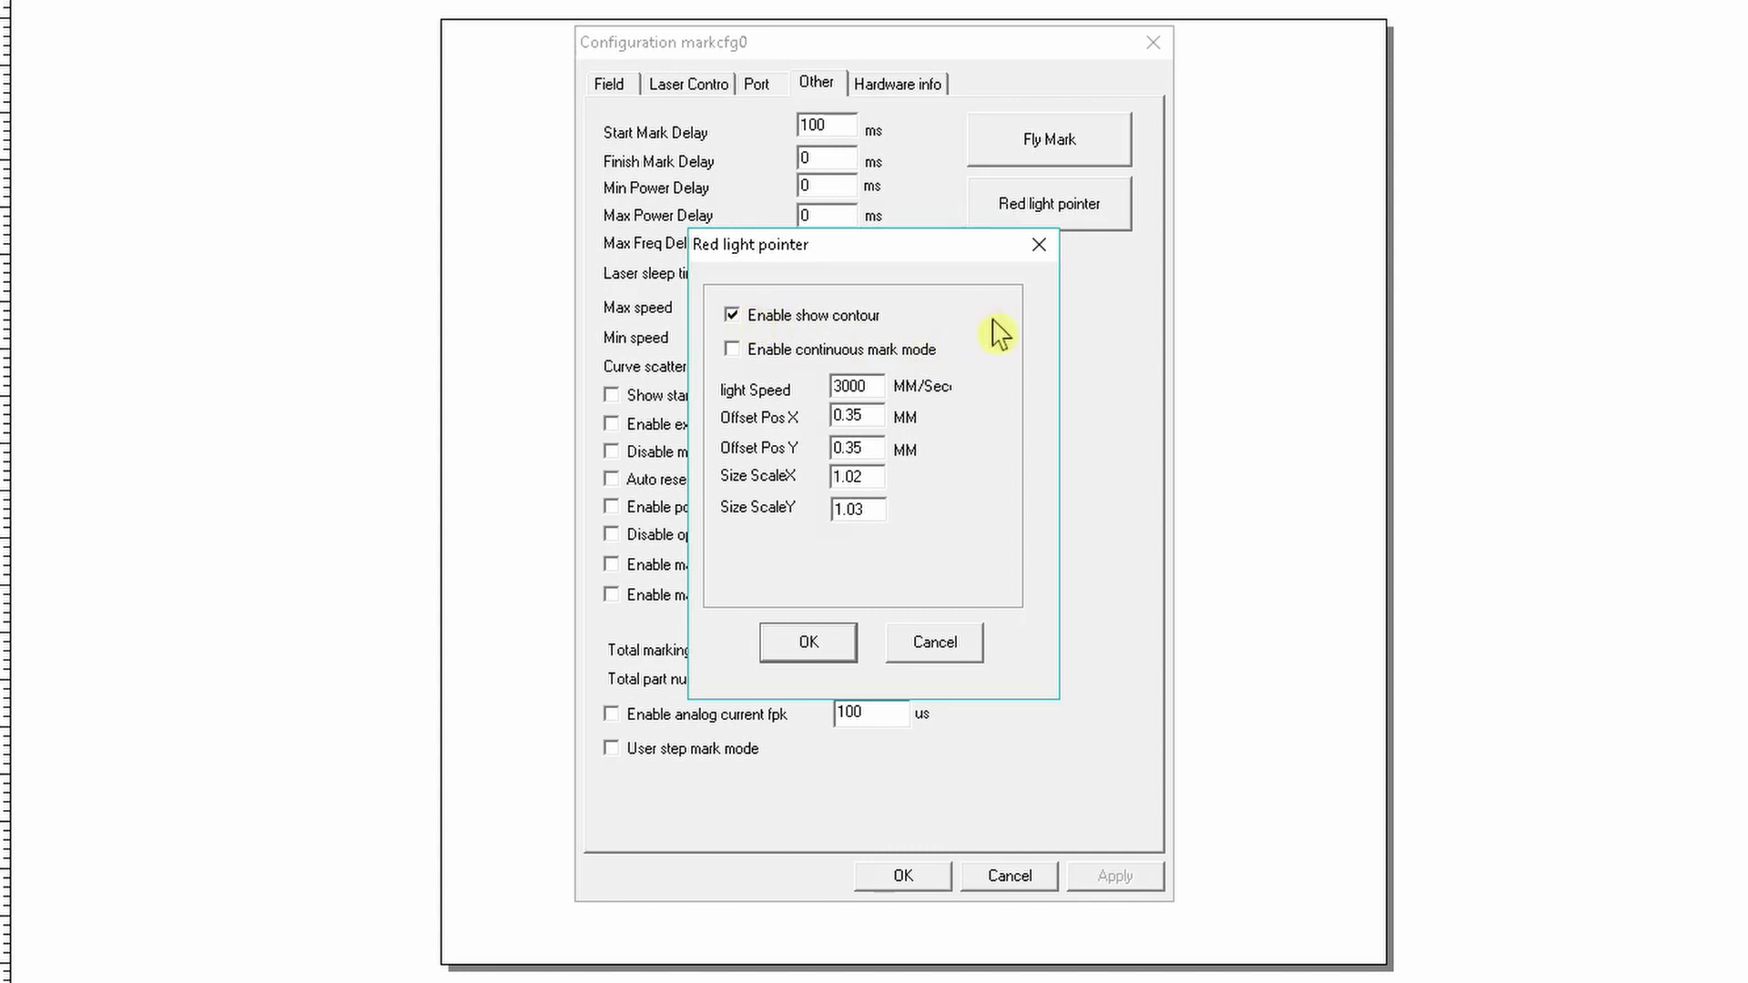
{"action": "left_click", "coordinate": [853, 642]}
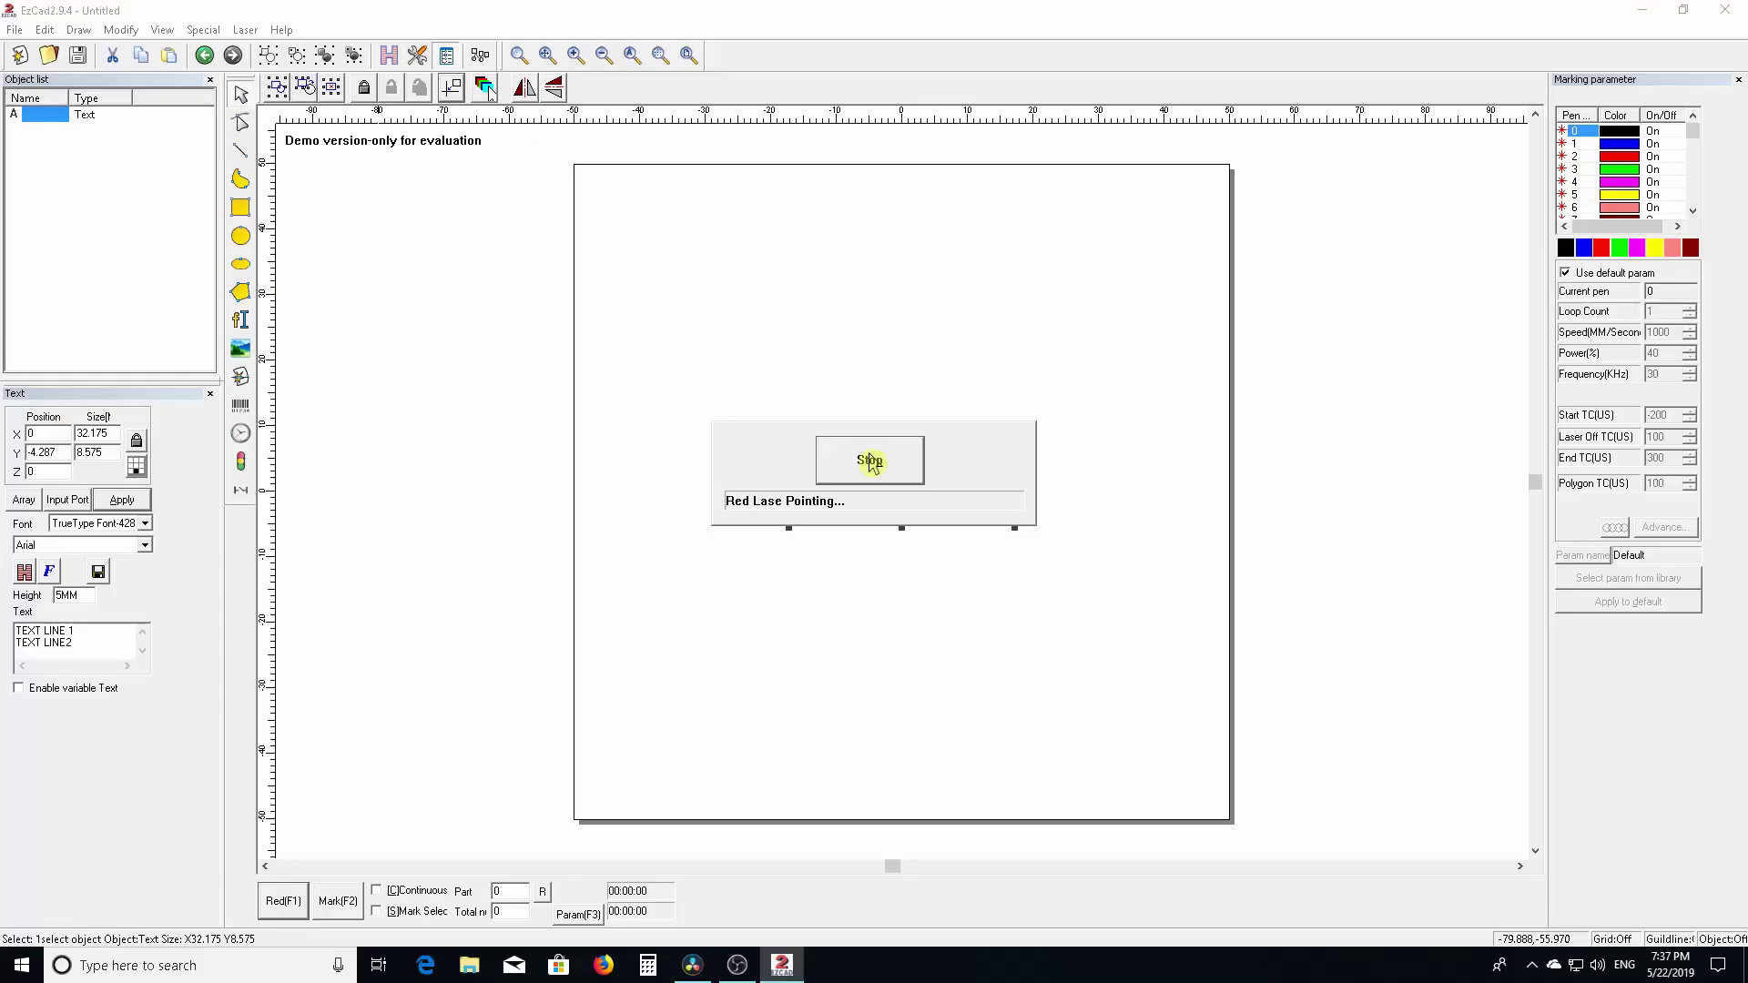
Stop the red light preview and reopen the marking device configuration.
{"action": "left_click", "coordinate": [869, 461]}
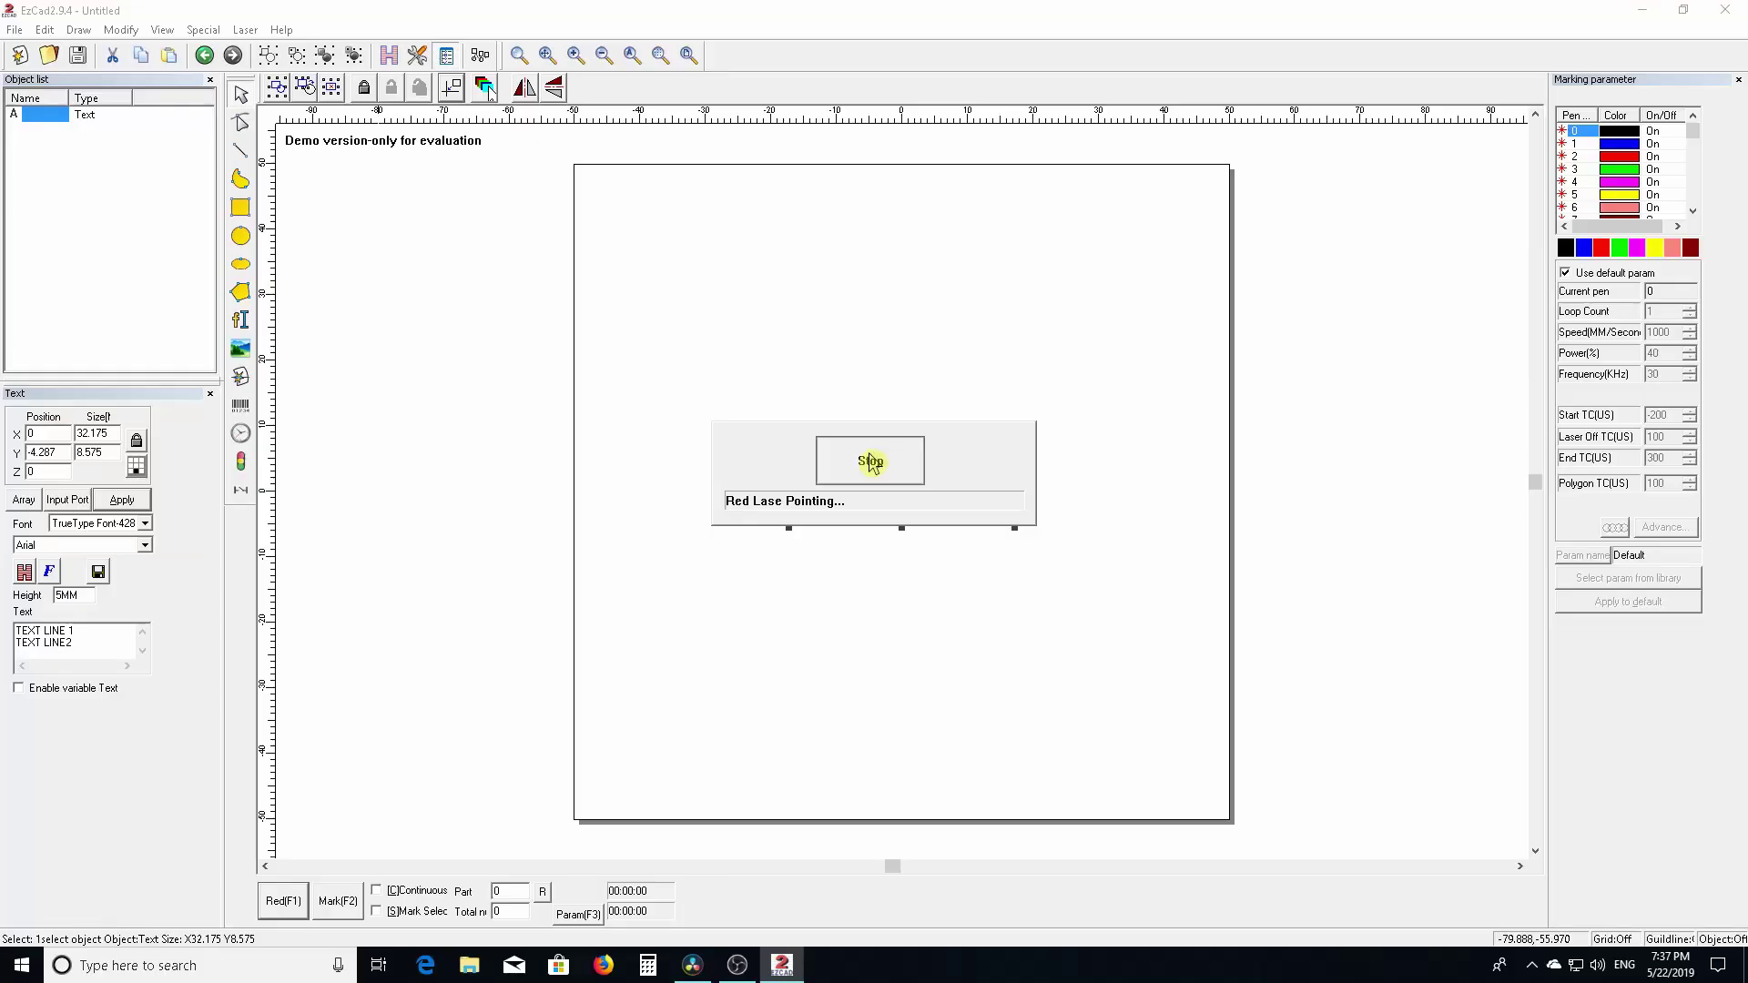
{"action": "left_click", "coordinate": [593, 910]}
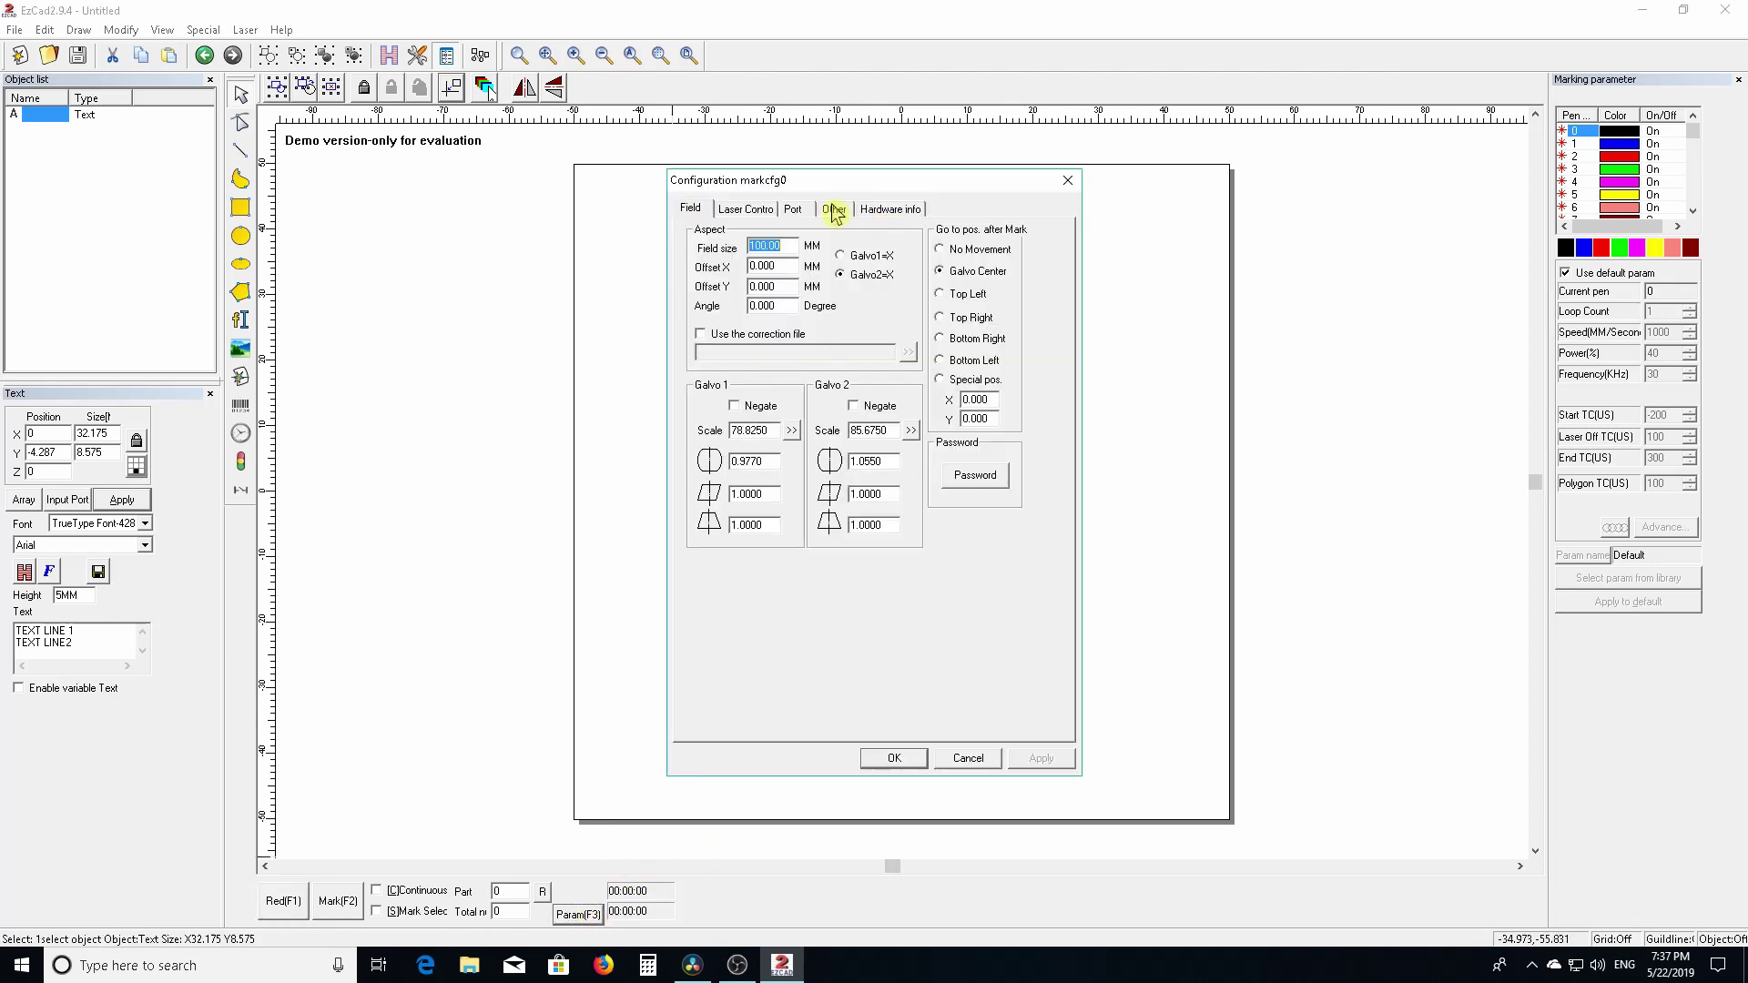
Keep Enable show contour unchecked in the red light pointer options and confirm the configuration.
{"action": "left_click", "coordinate": [834, 212]}
{"action": "left_click", "coordinate": [966, 303]}
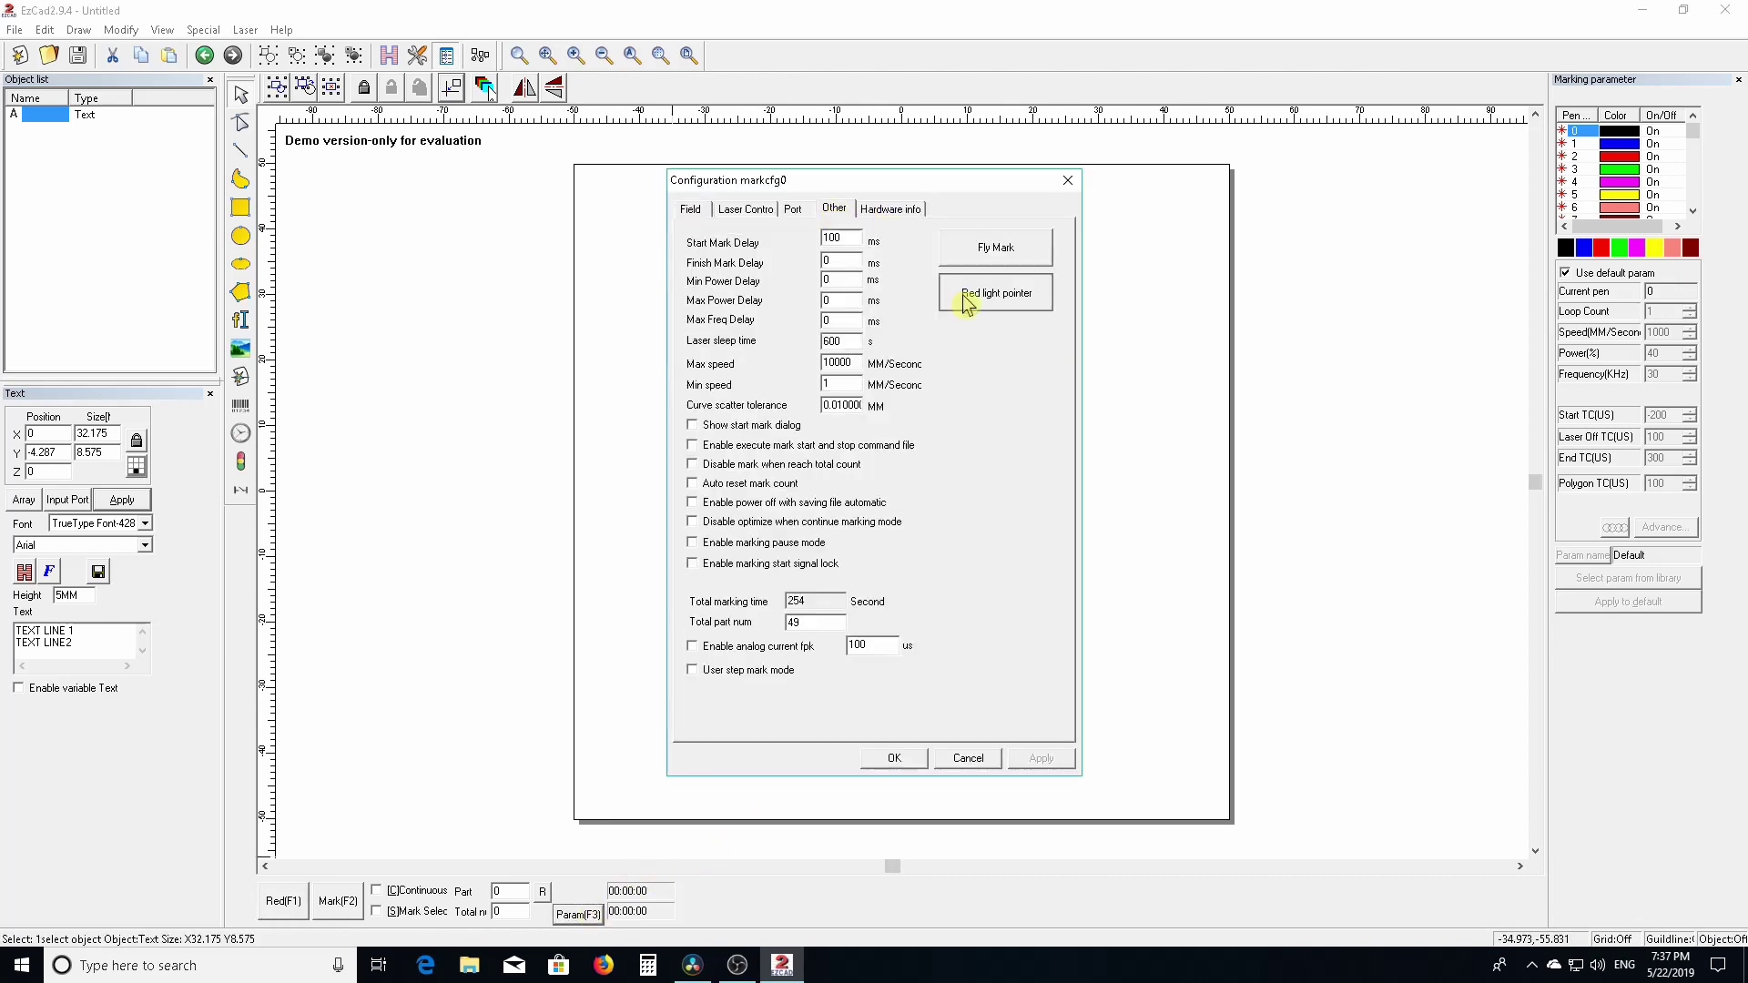
{"action": "left_click", "coordinate": [992, 294]}
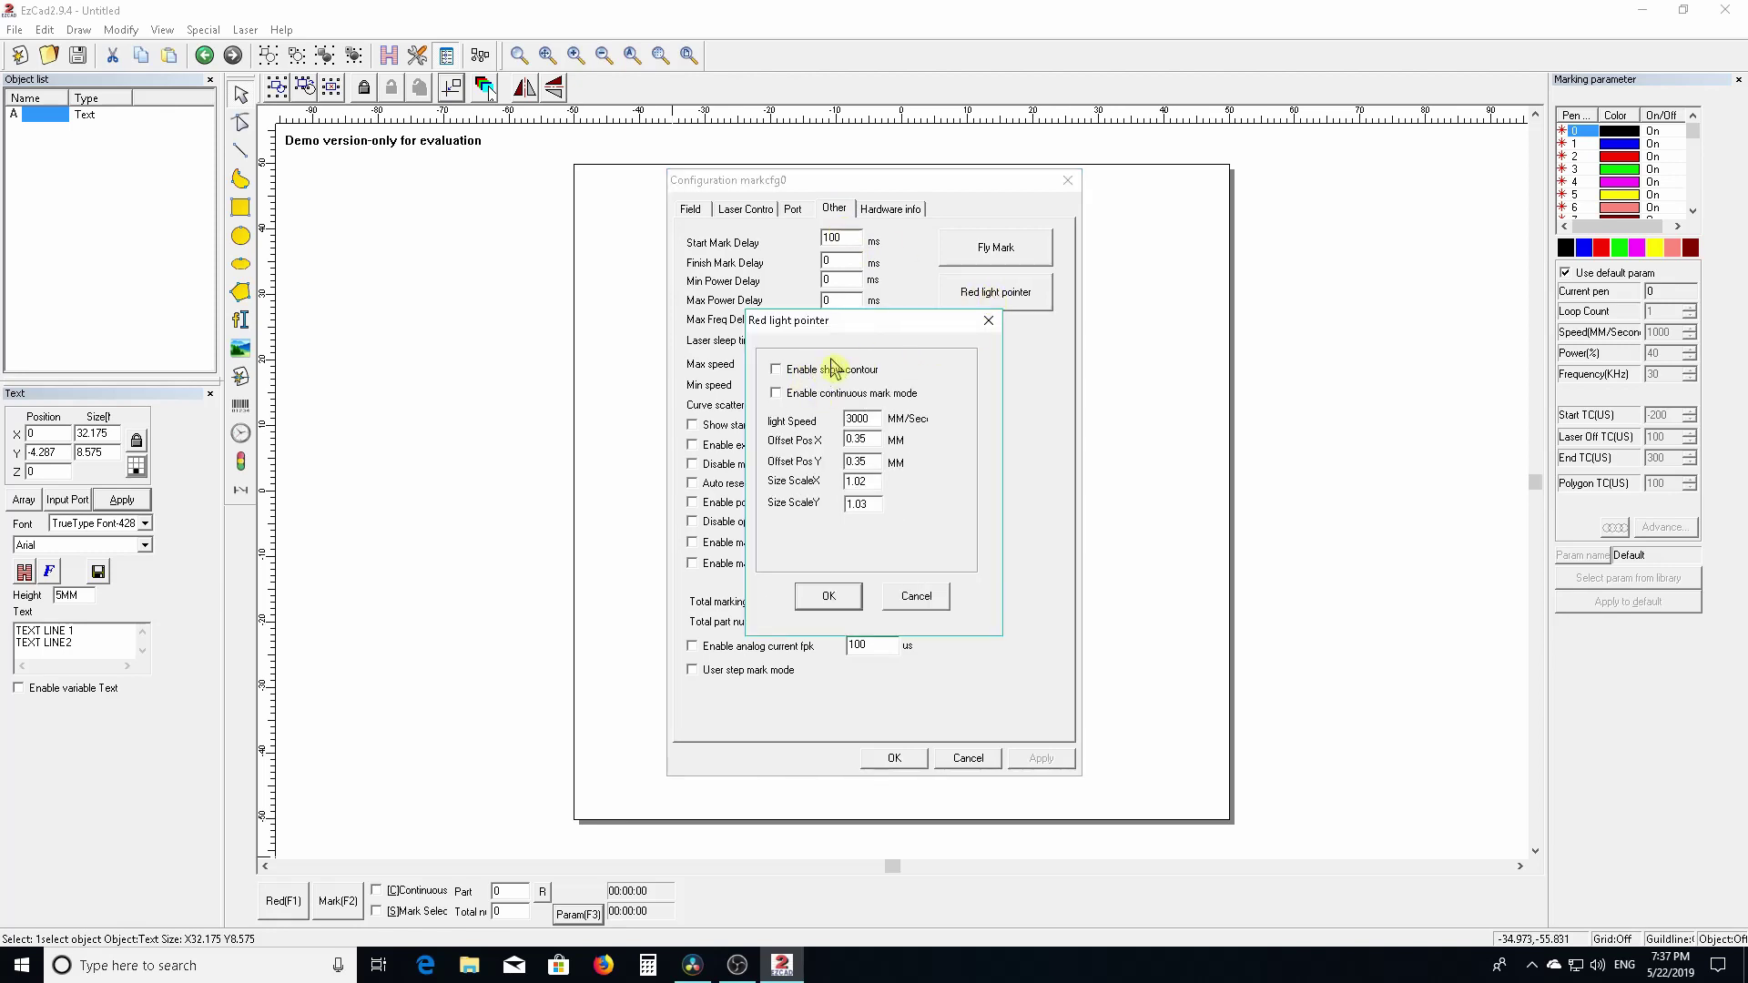
{"action": "left_click", "coordinate": [828, 597]}
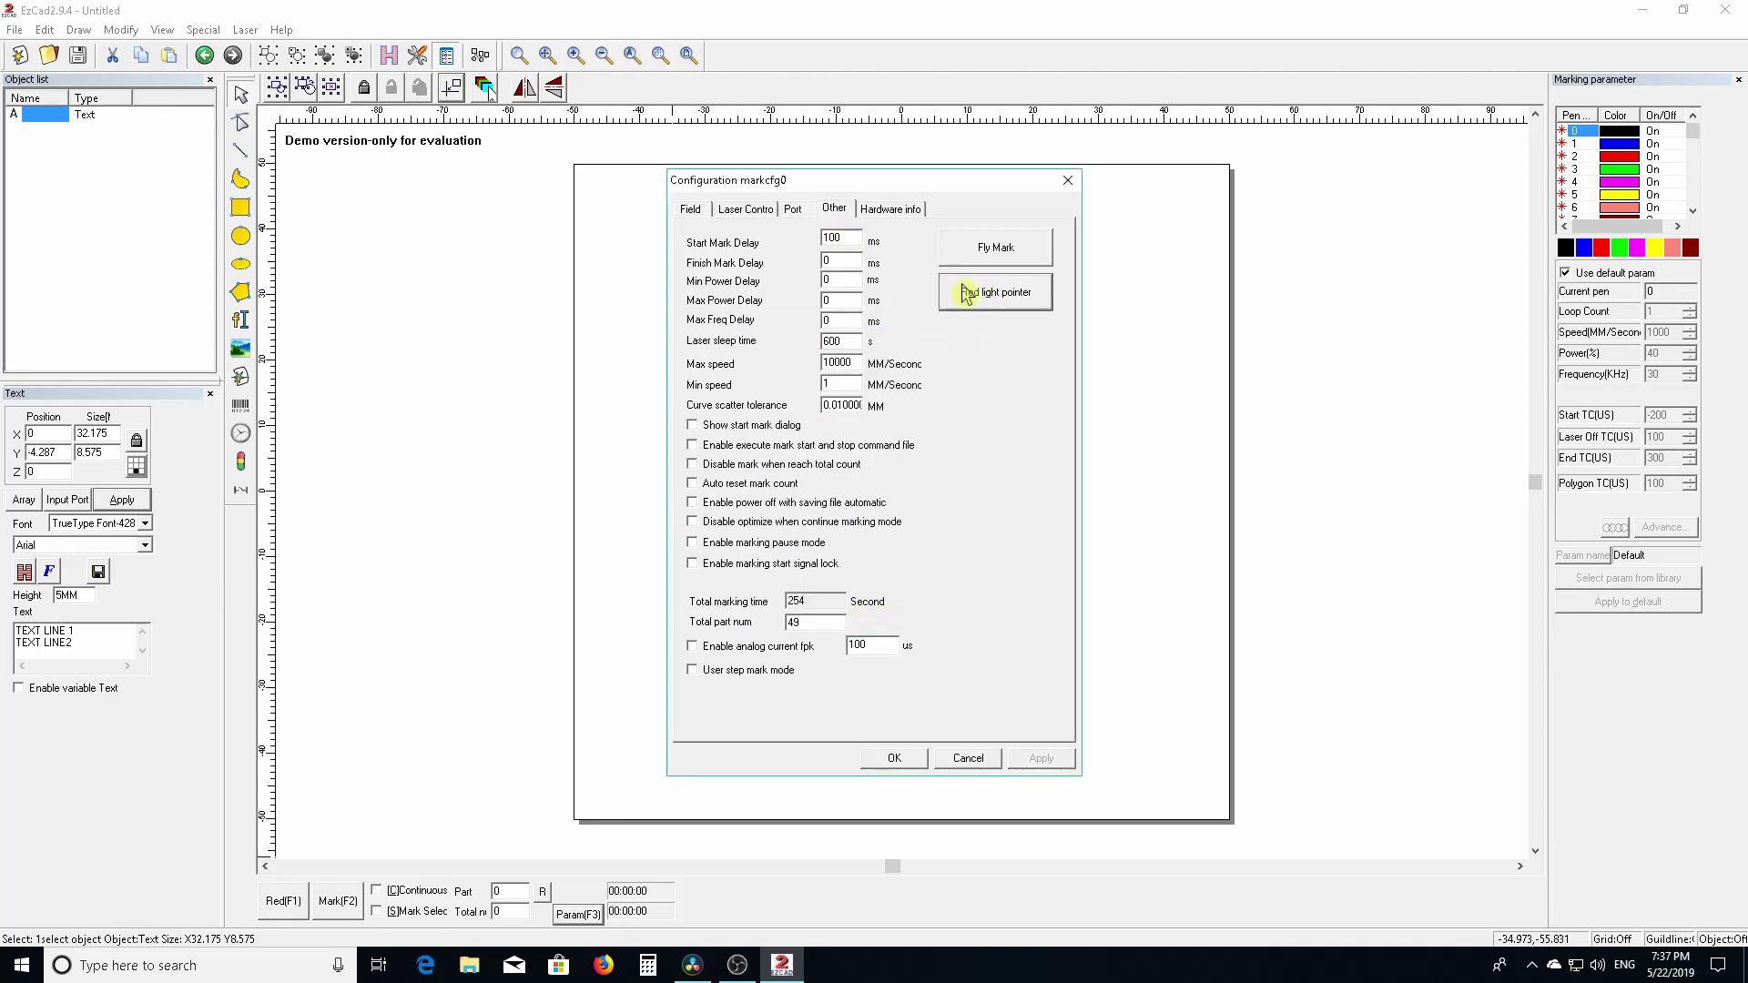
{"action": "left_click", "coordinate": [906, 759]}
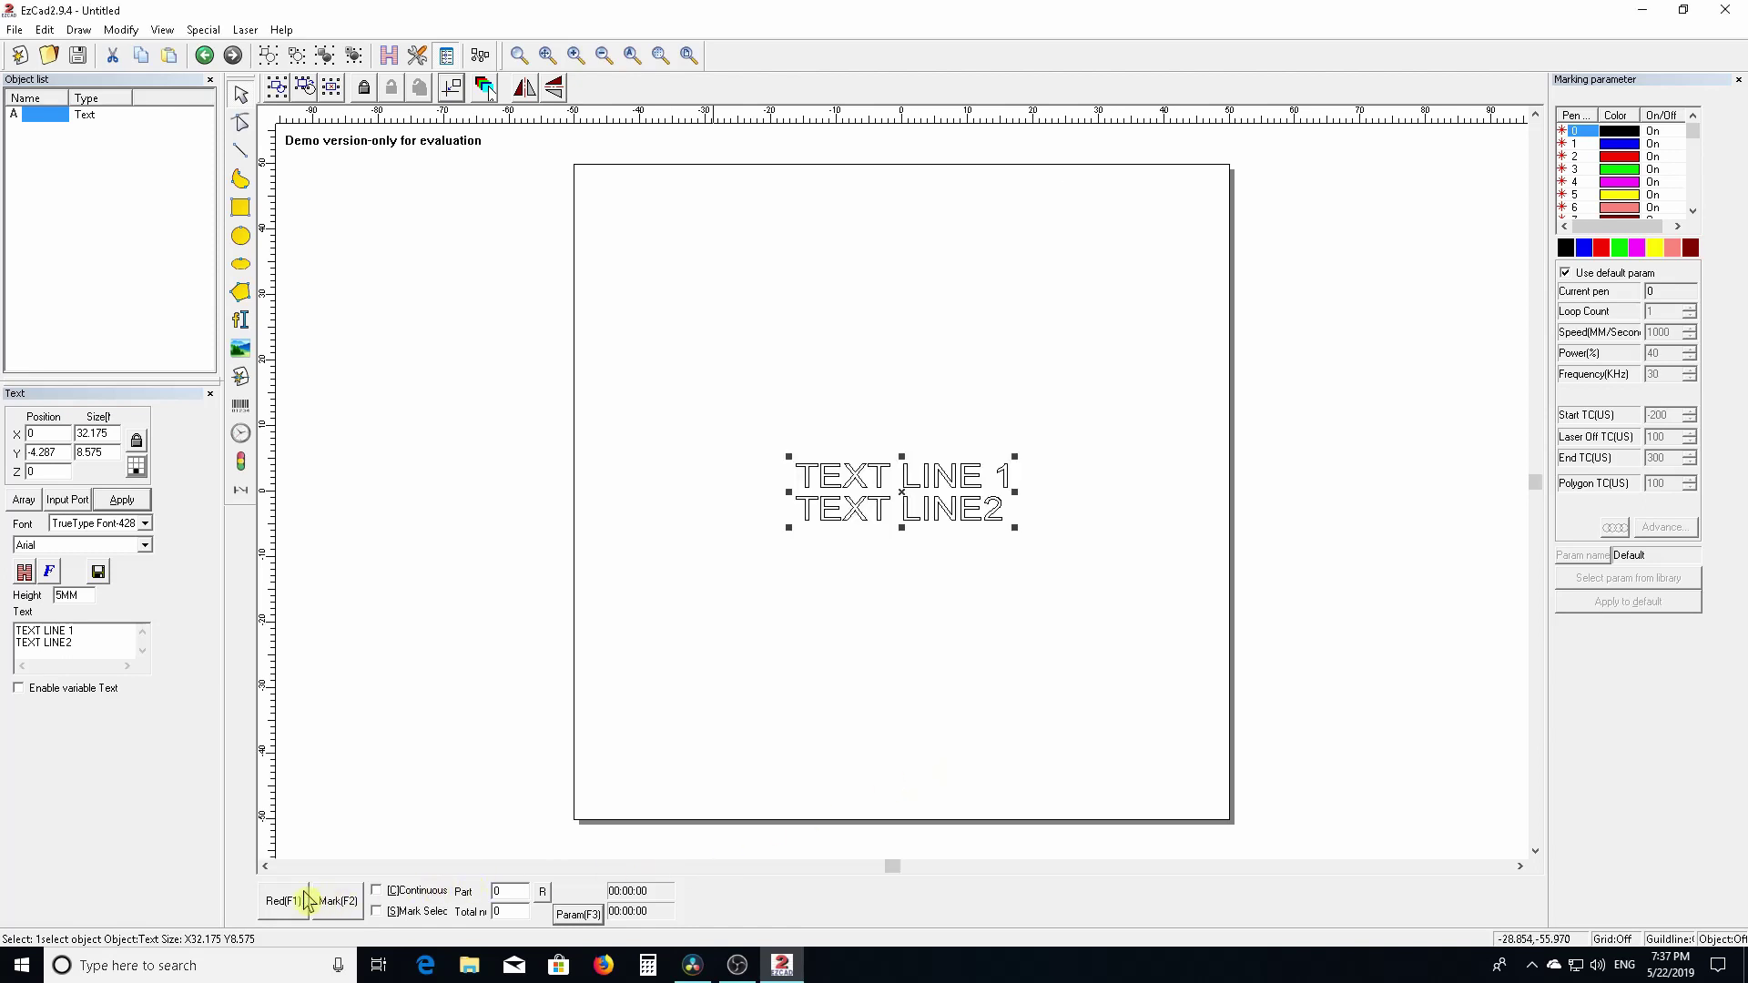
Trace the text letter by letter with the red light pointer, then reopen the configuration.
{"action": "left_click", "coordinate": [275, 908]}
{"action": "left_click", "coordinate": [275, 910]}
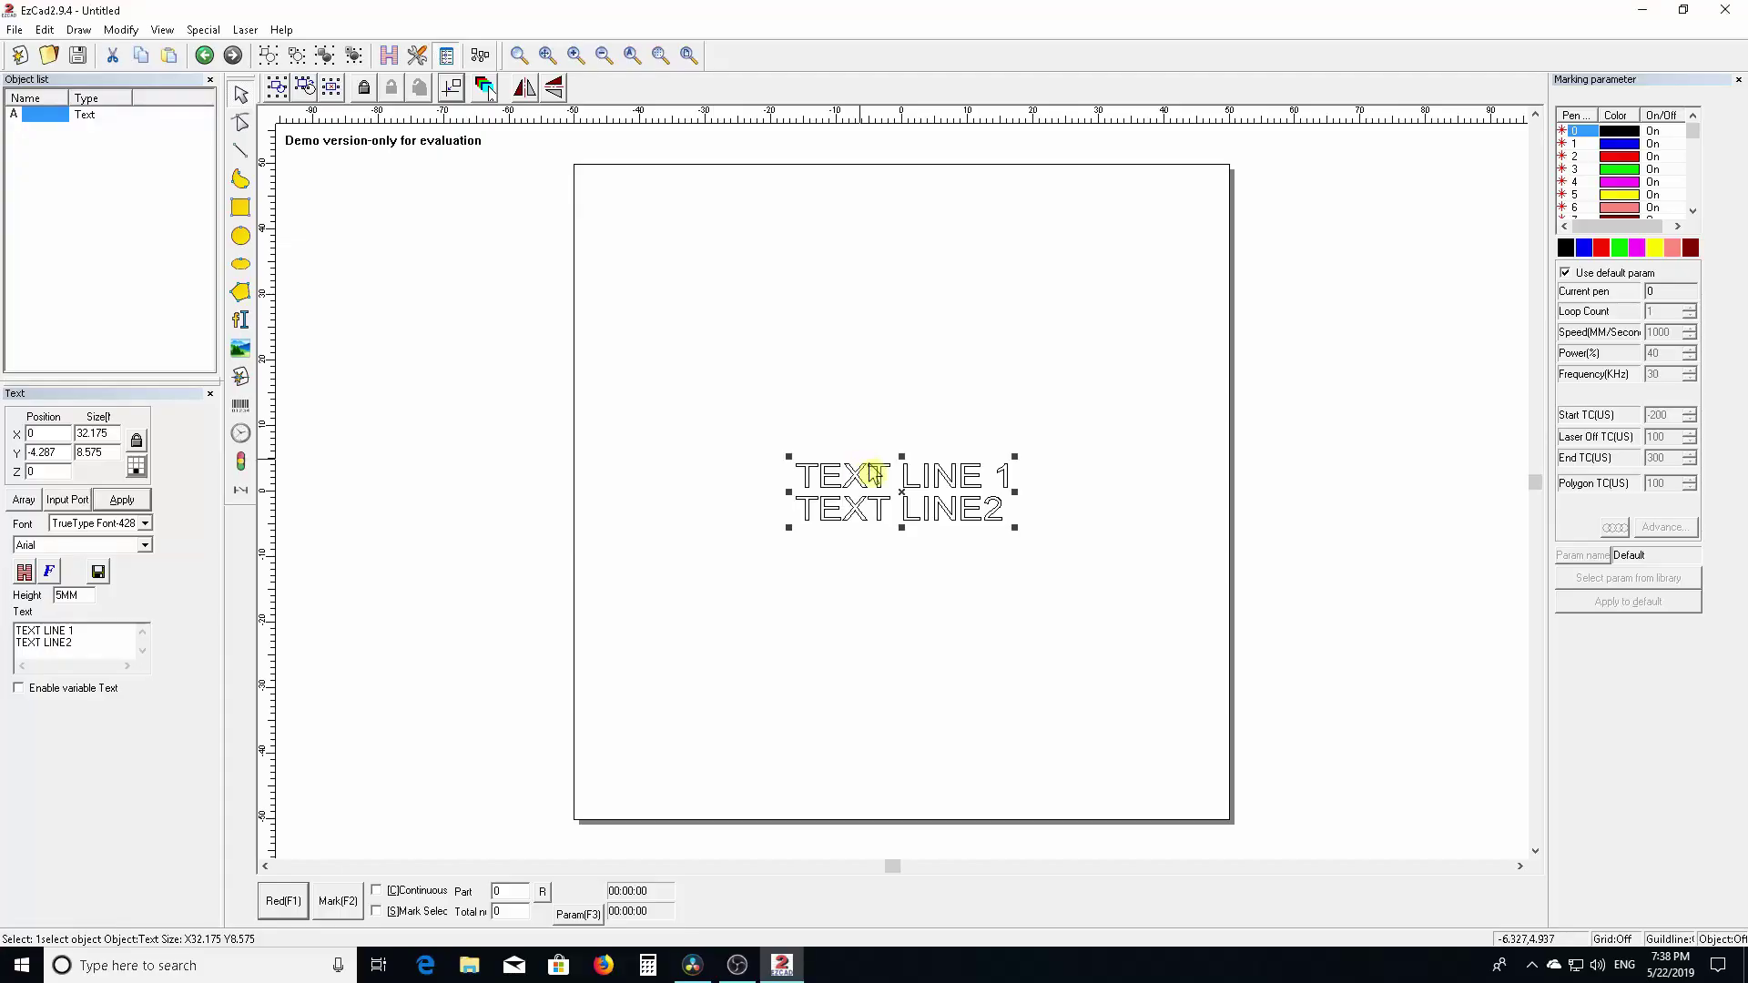
{"action": "left_click", "coordinate": [578, 914]}
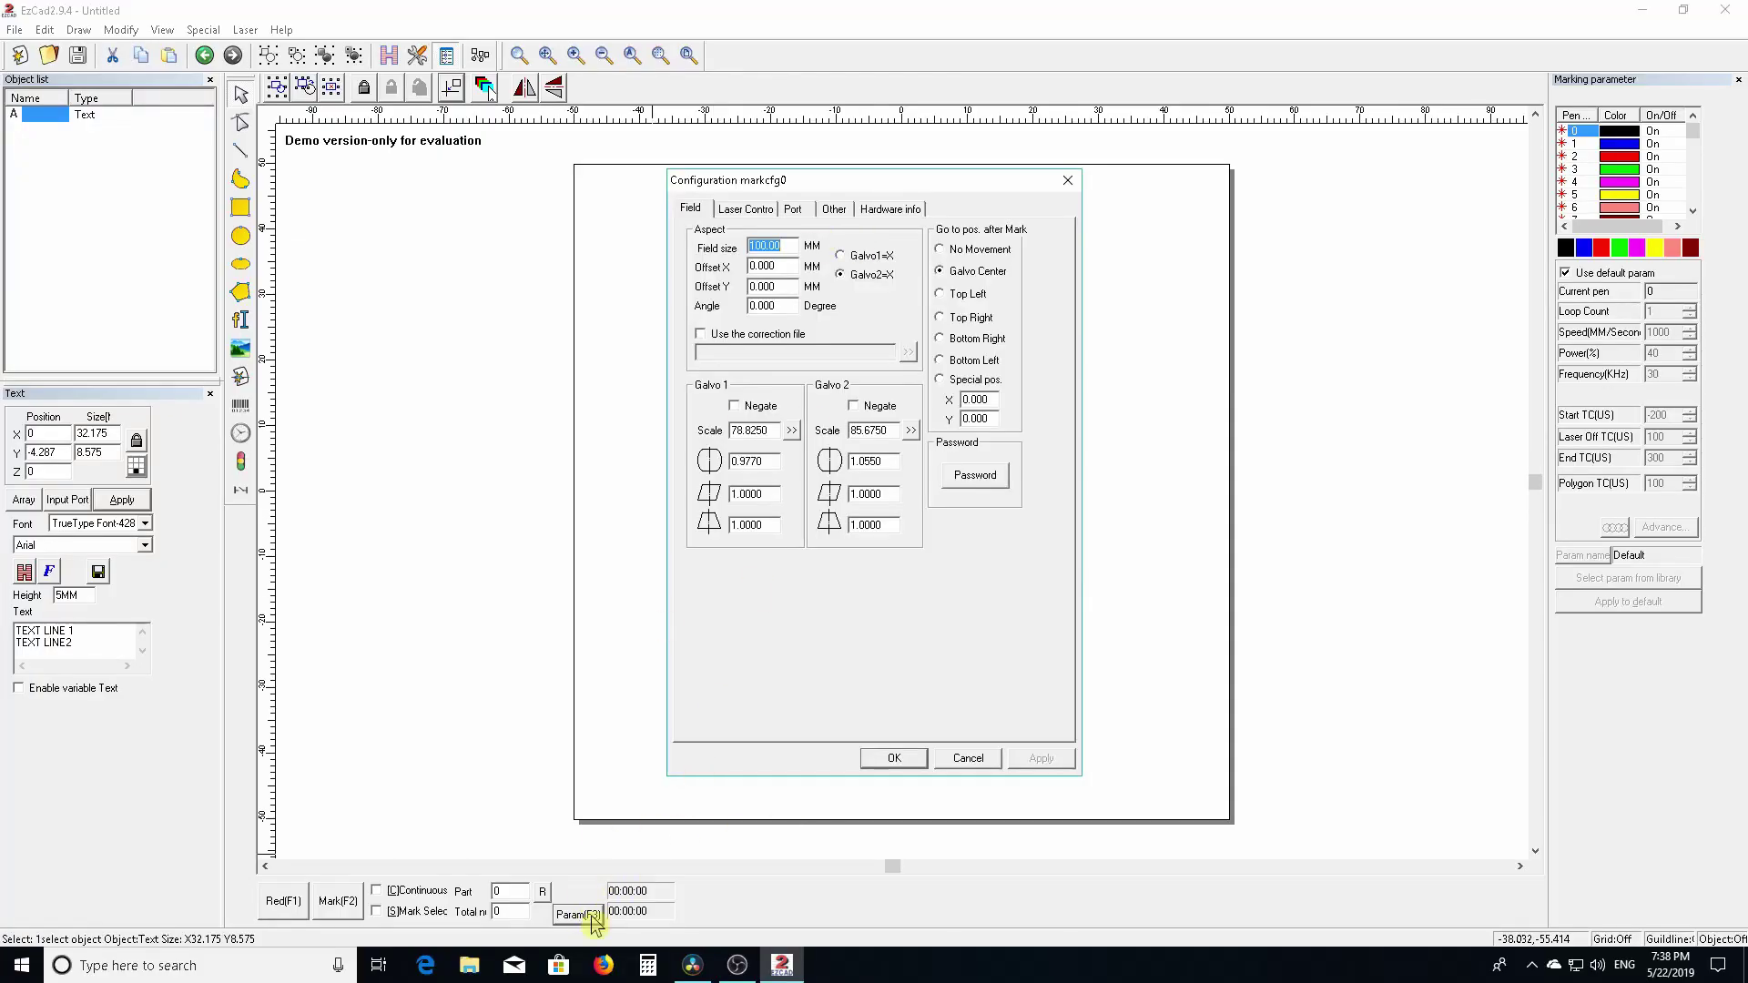
Confirm the changed red light pointer settings and configuration, then trace the text outline.
{"action": "left_click", "coordinate": [836, 209]}
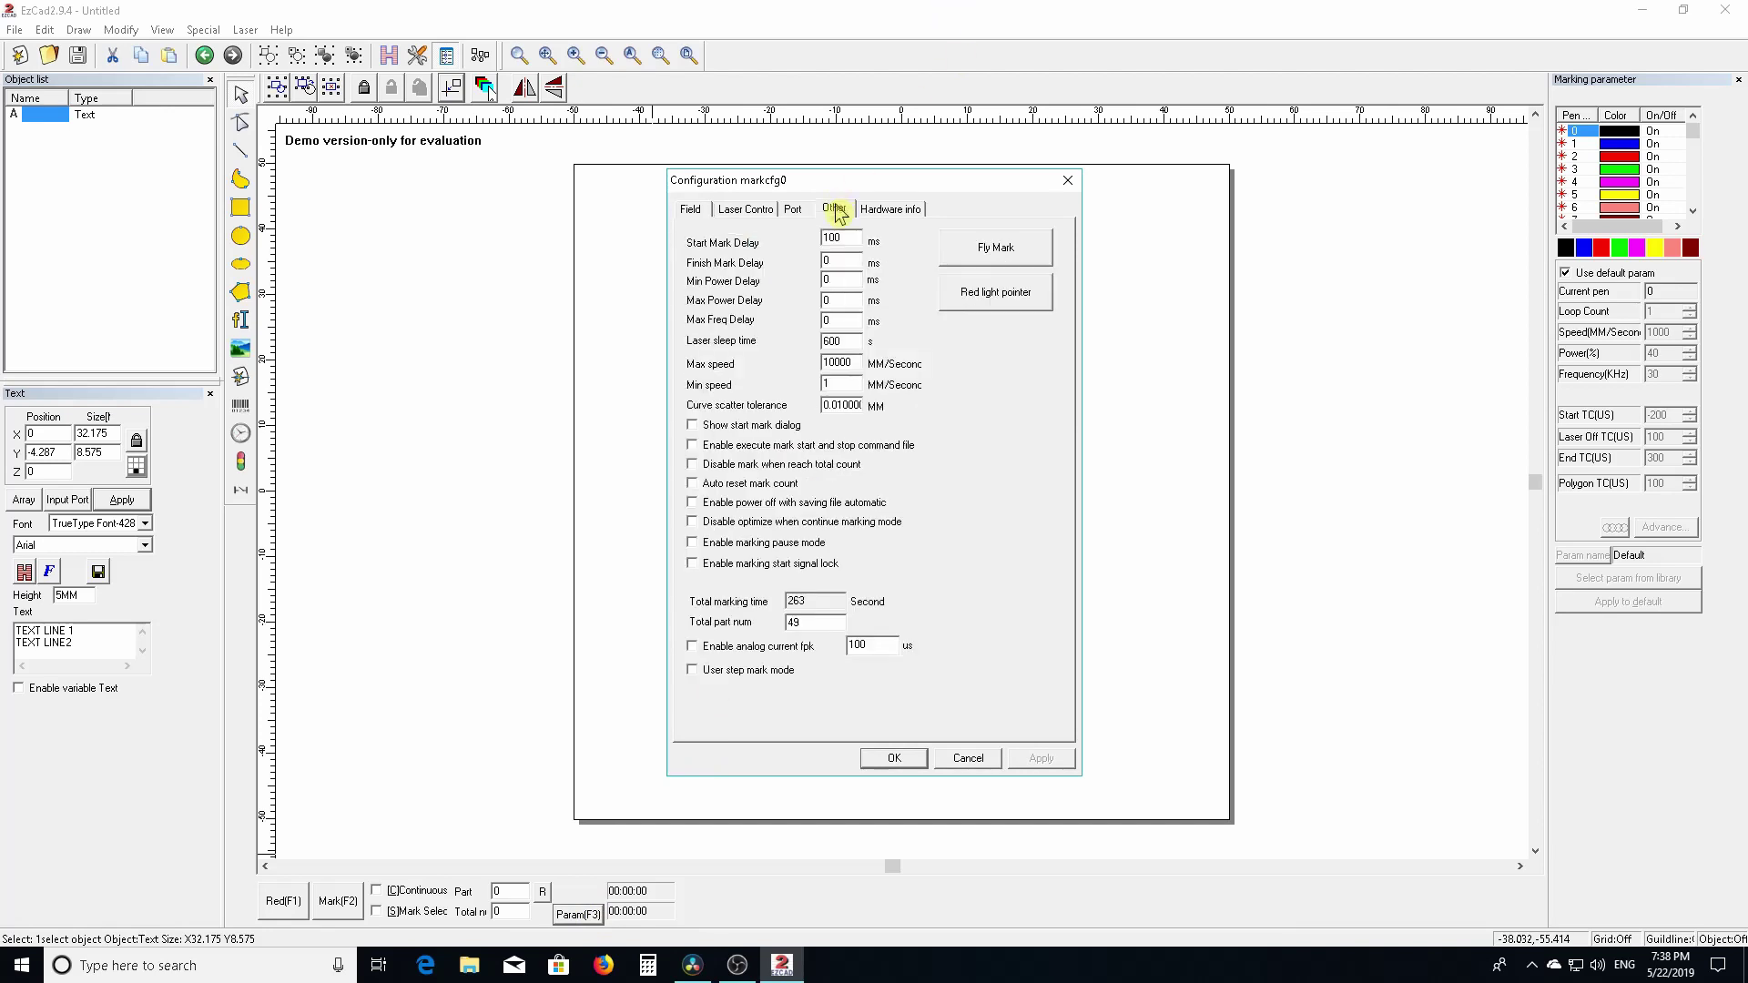
{"action": "left_click", "coordinate": [980, 303]}
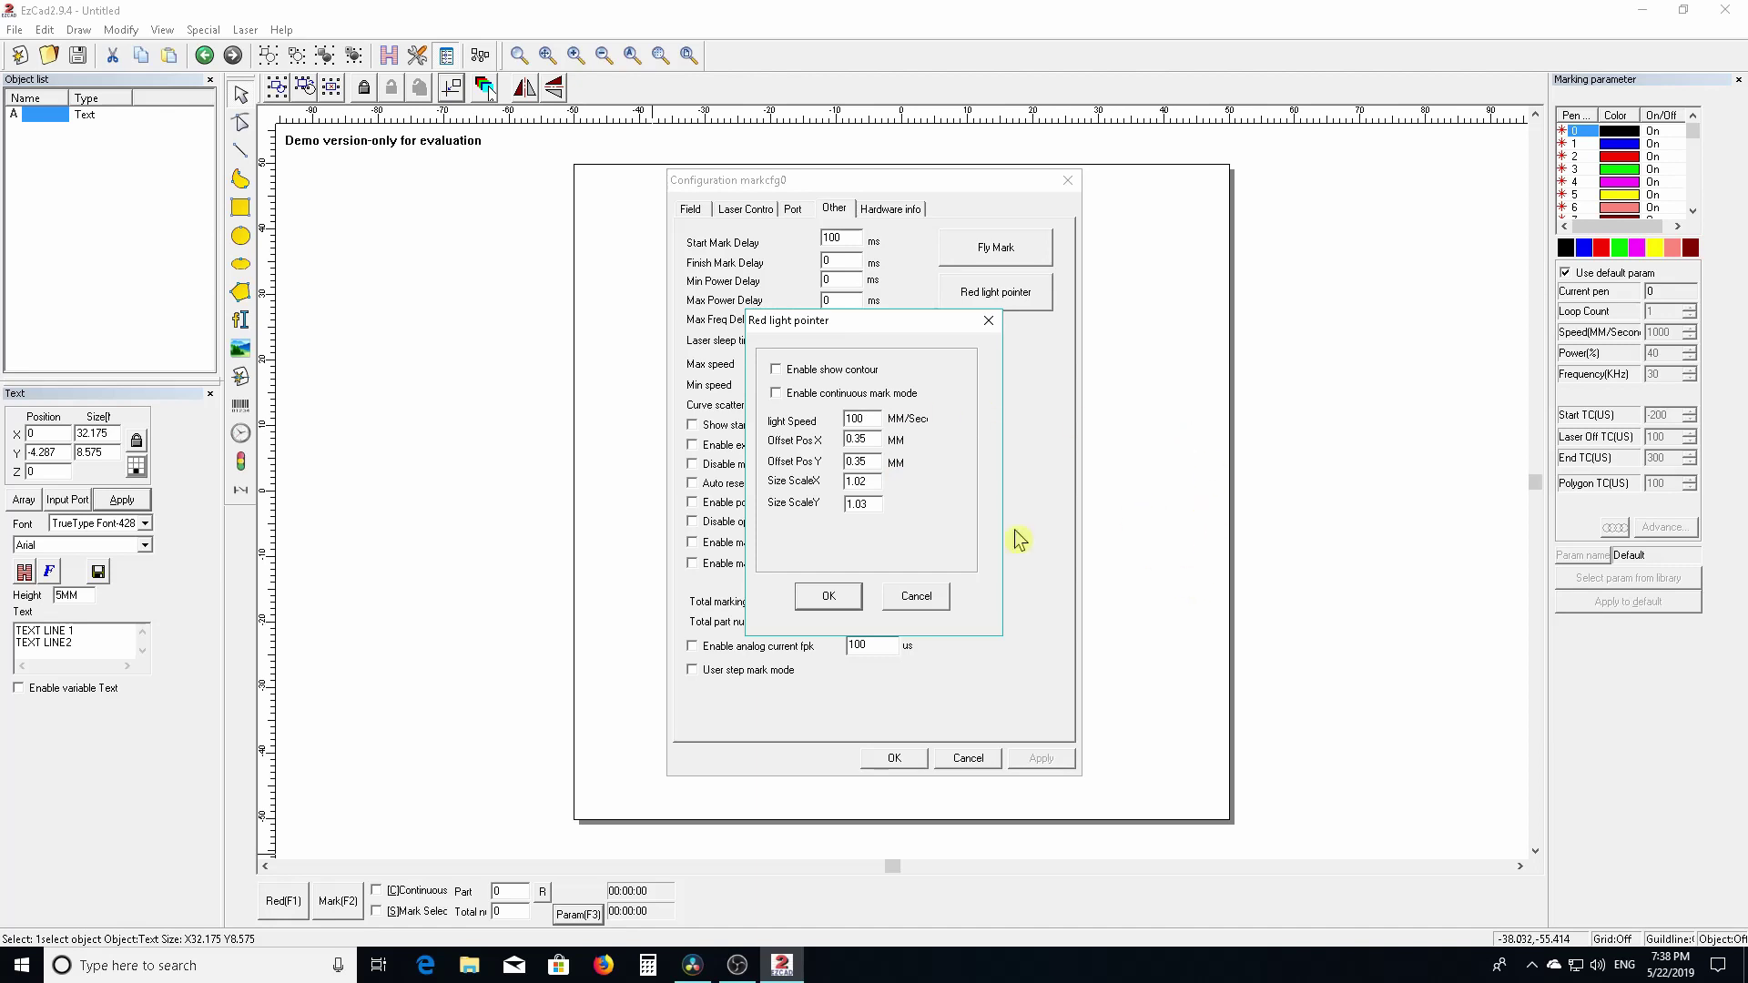
{"action": "left_click", "coordinate": [824, 596]}
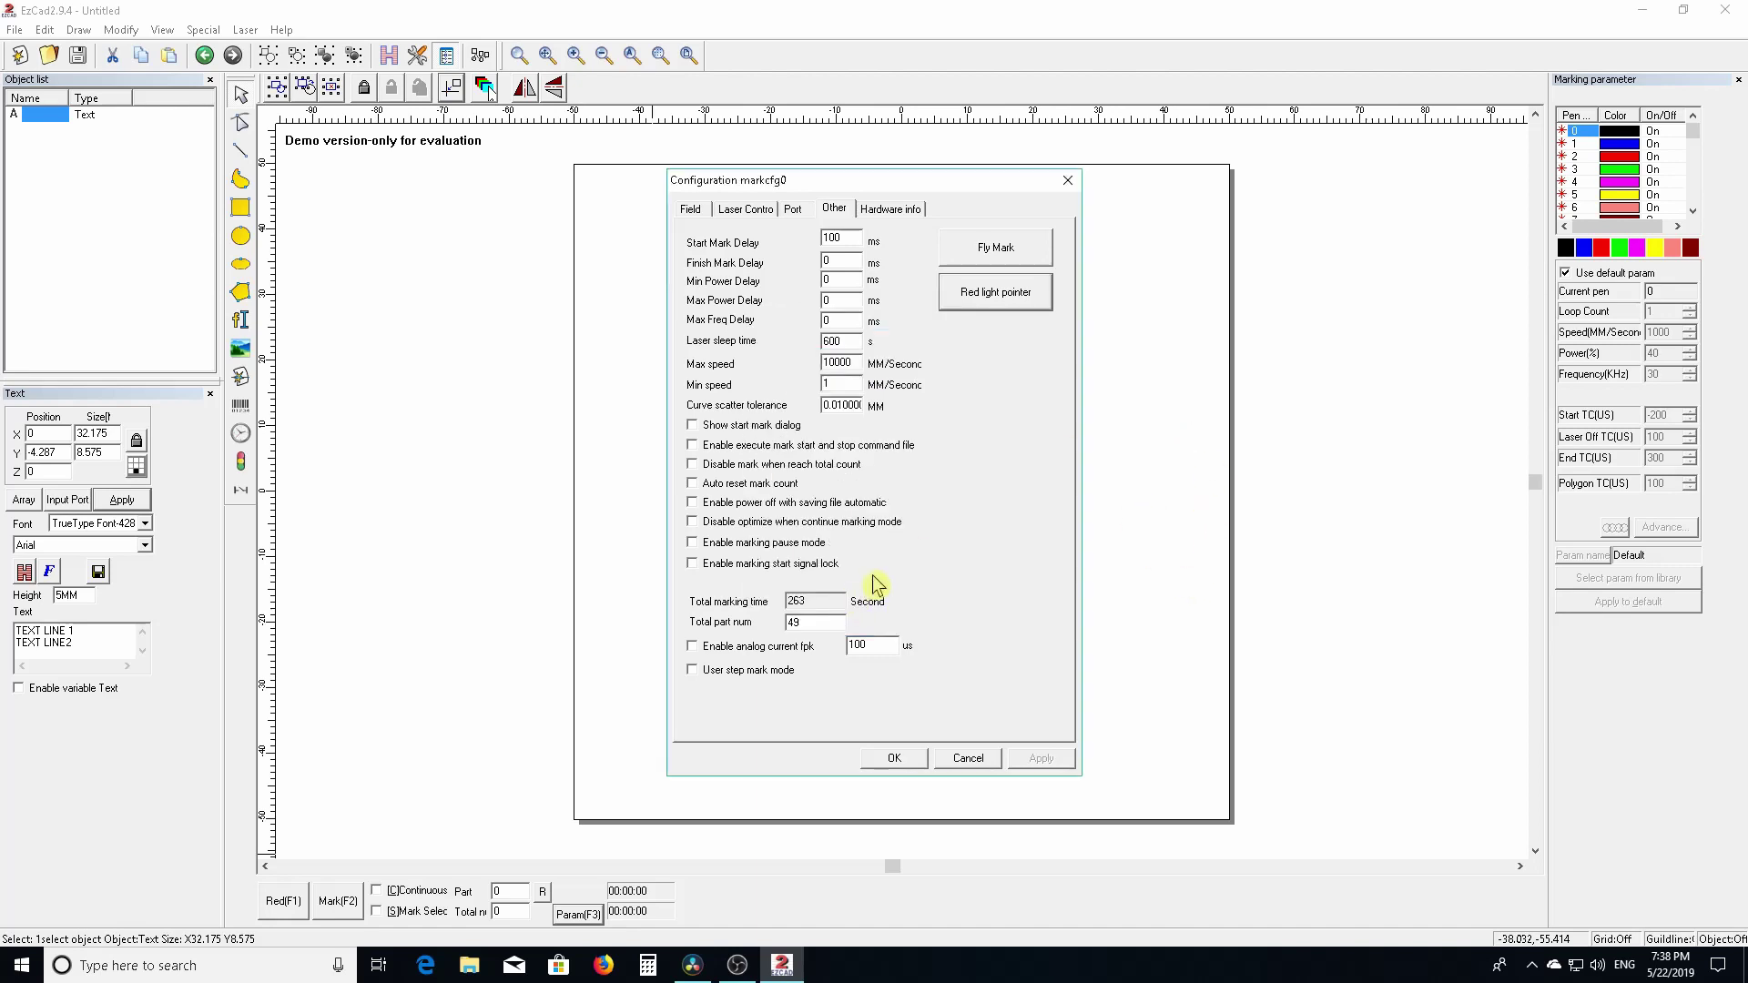
{"action": "left_click", "coordinate": [894, 758]}
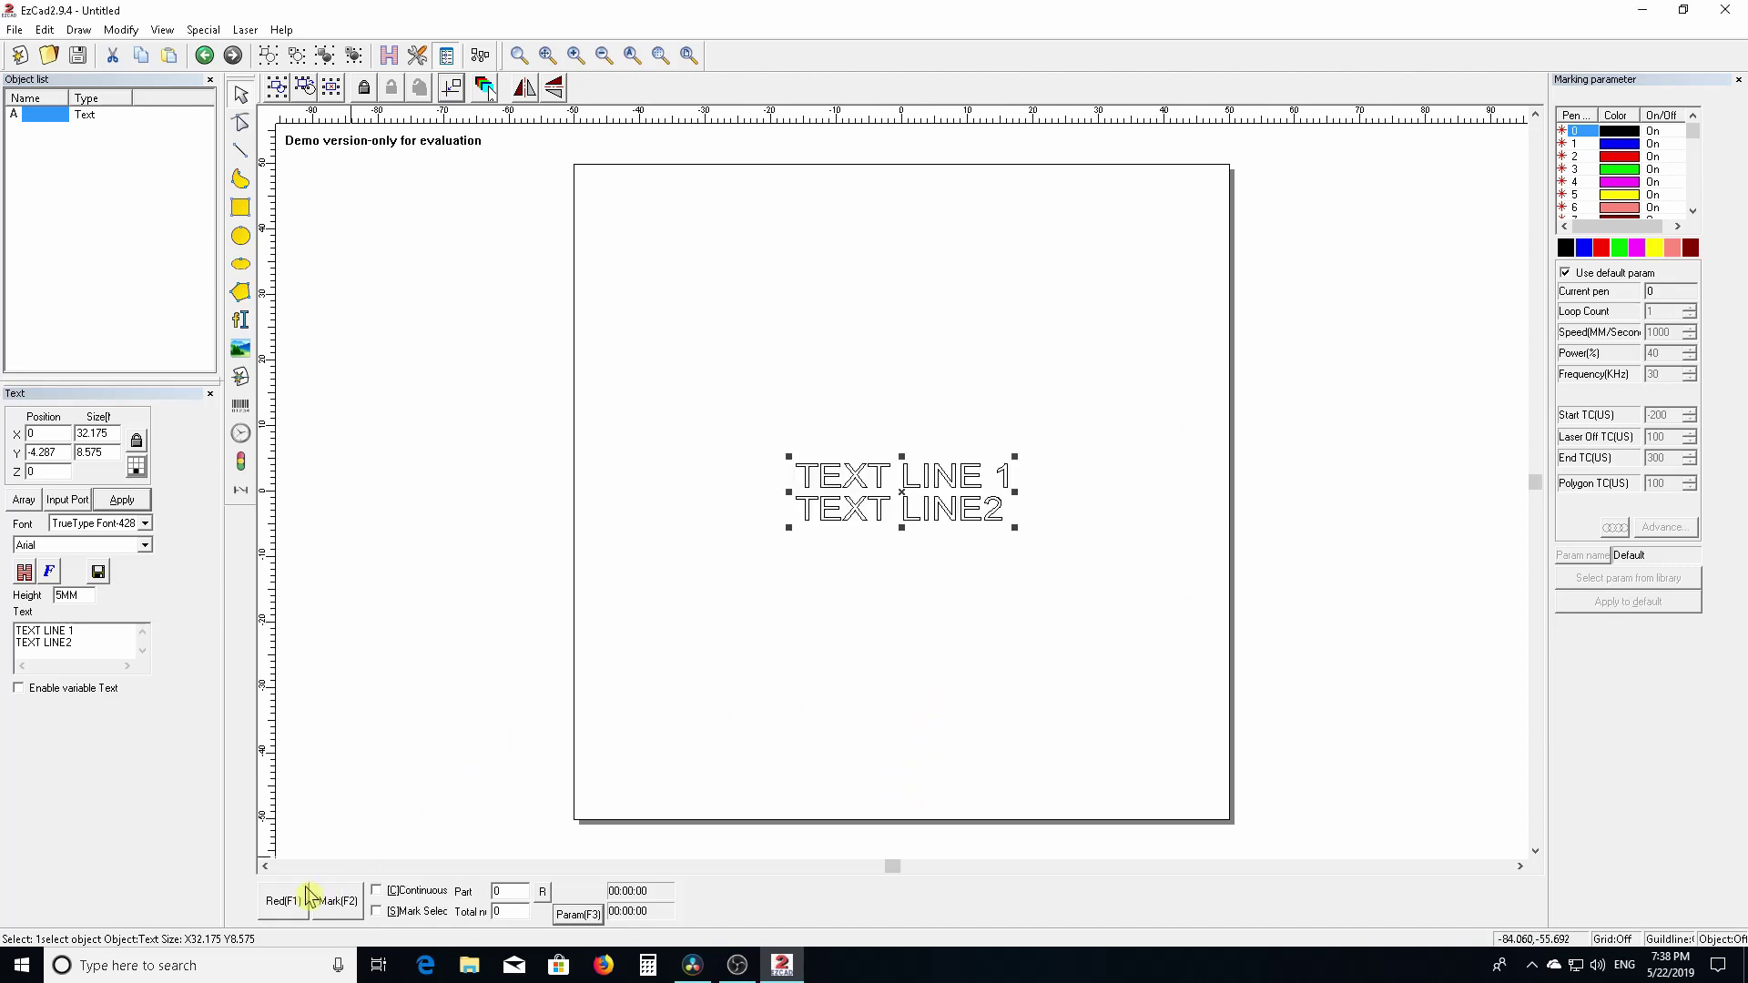
{"action": "left_click", "coordinate": [284, 902]}
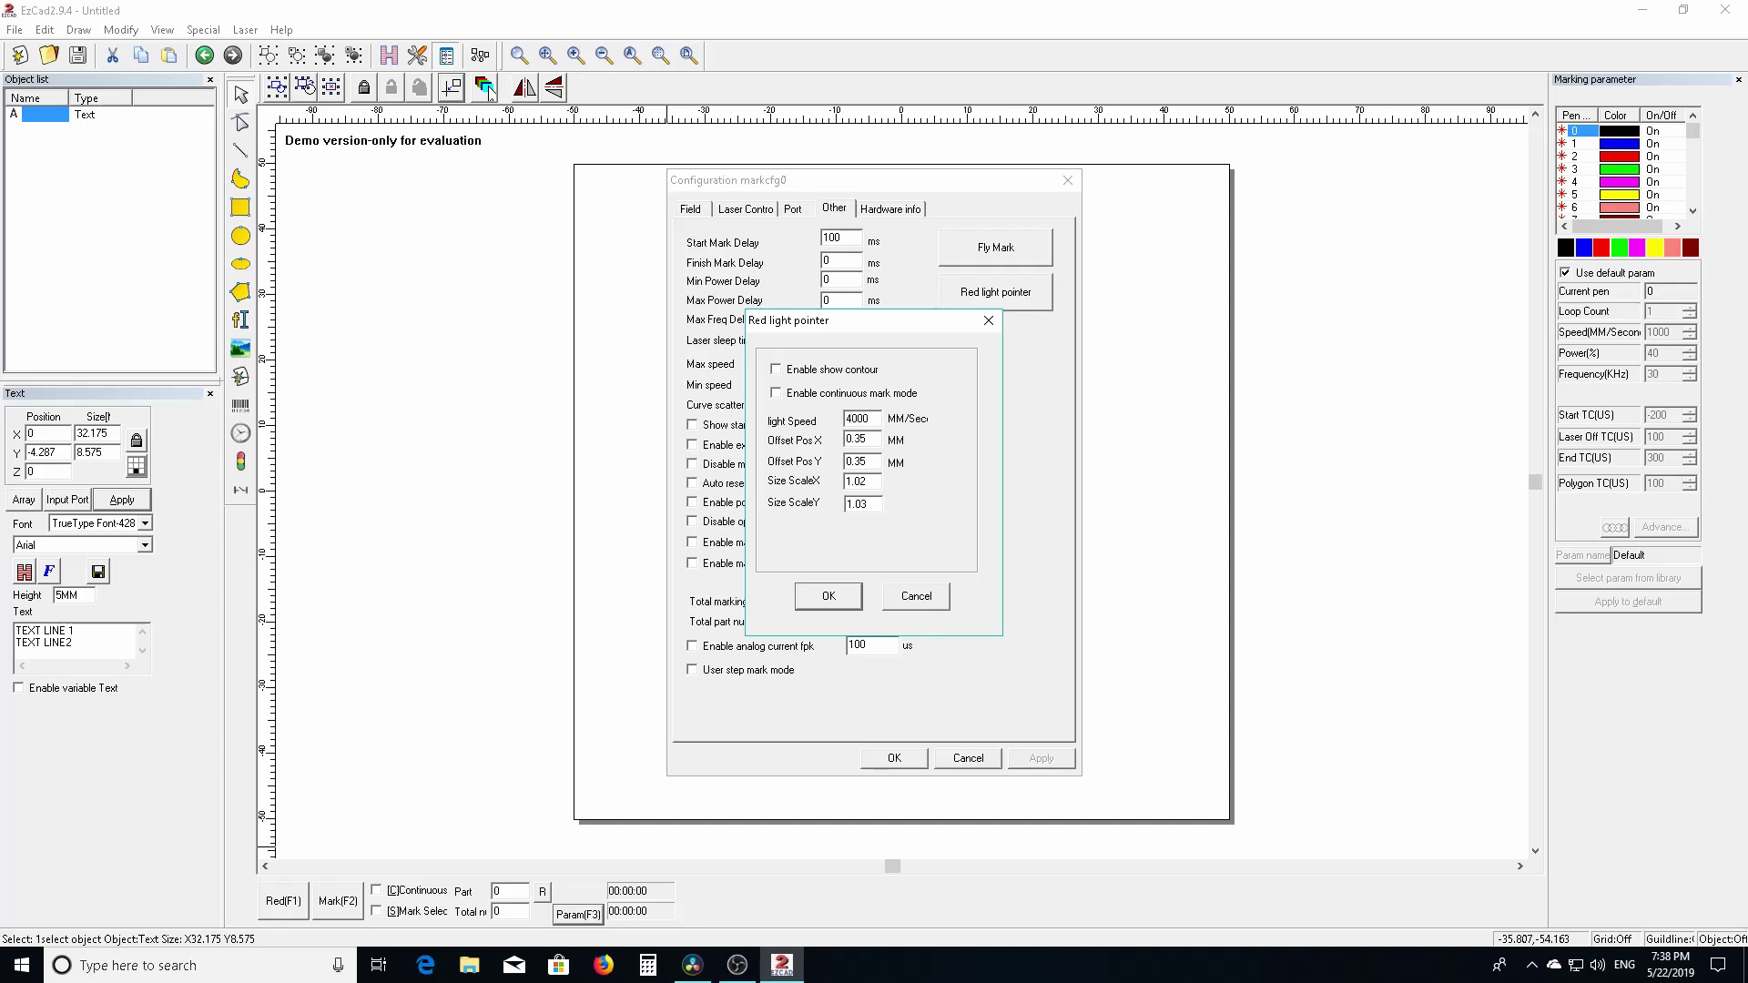
Accept the 0.35 MM red light pointer offsets.
{"action": "left_click", "coordinate": [846, 592]}
Close the configuration, trace the whole two-line text with the red light, then stop it.
{"action": "left_click", "coordinate": [895, 763]}
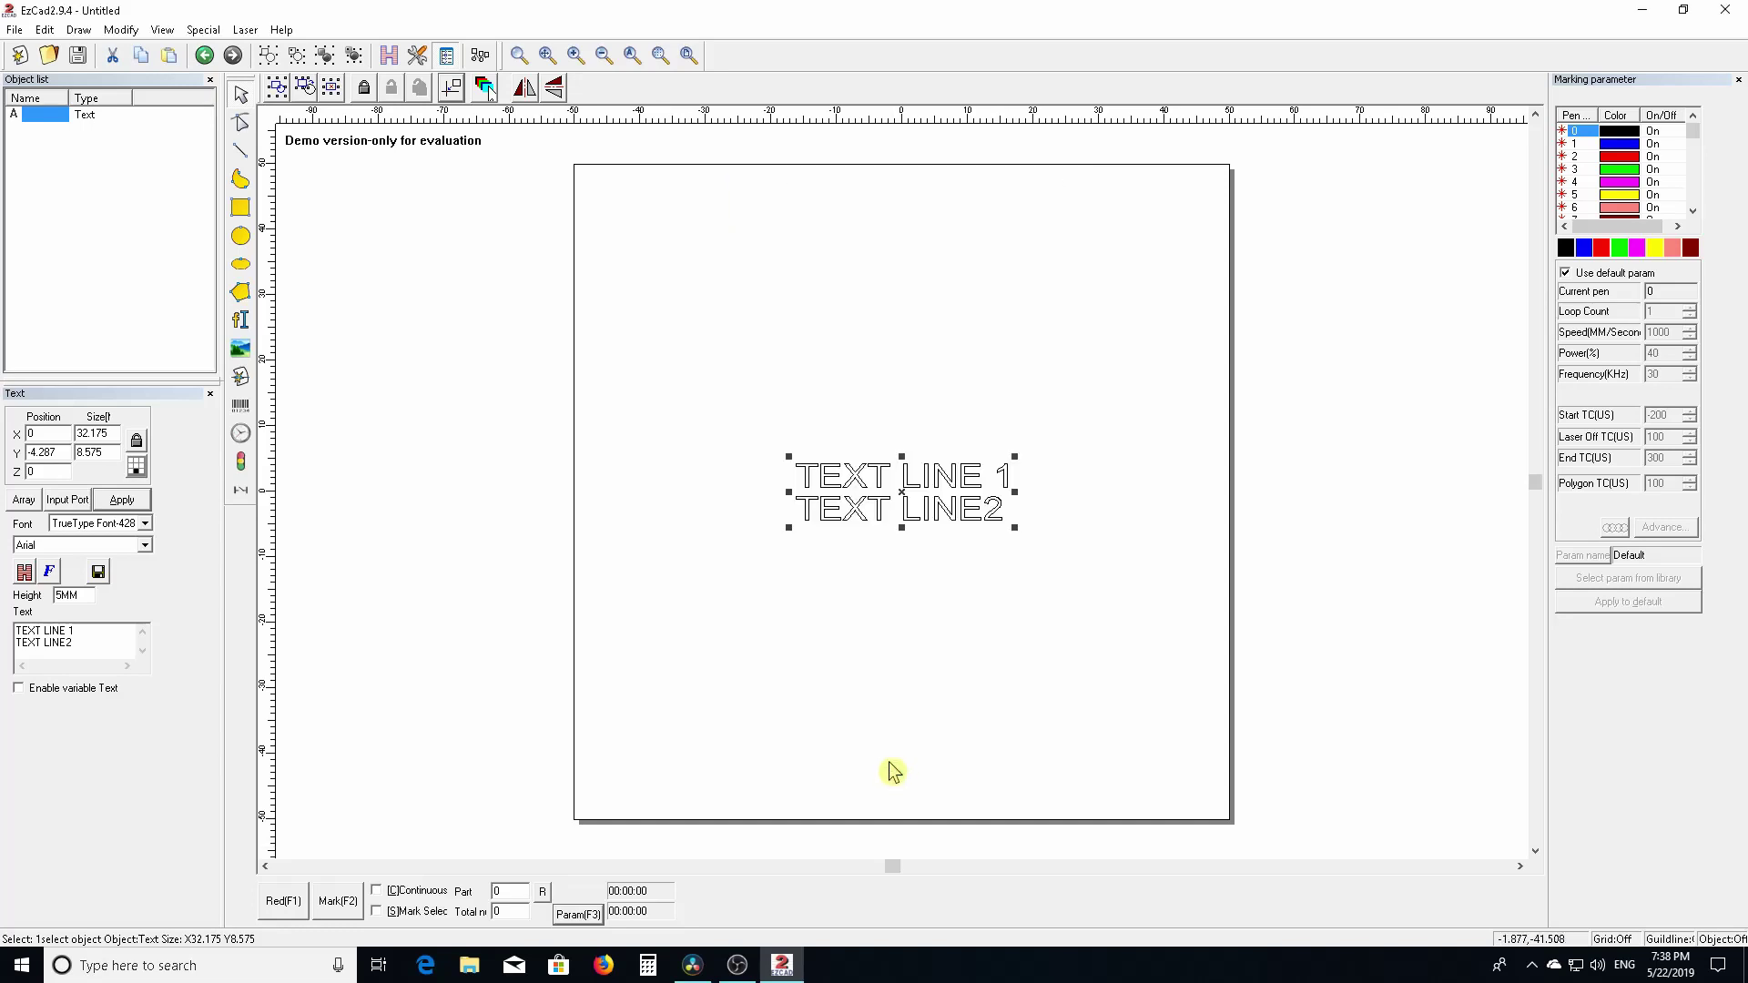
{"action": "left_click", "coordinate": [280, 906]}
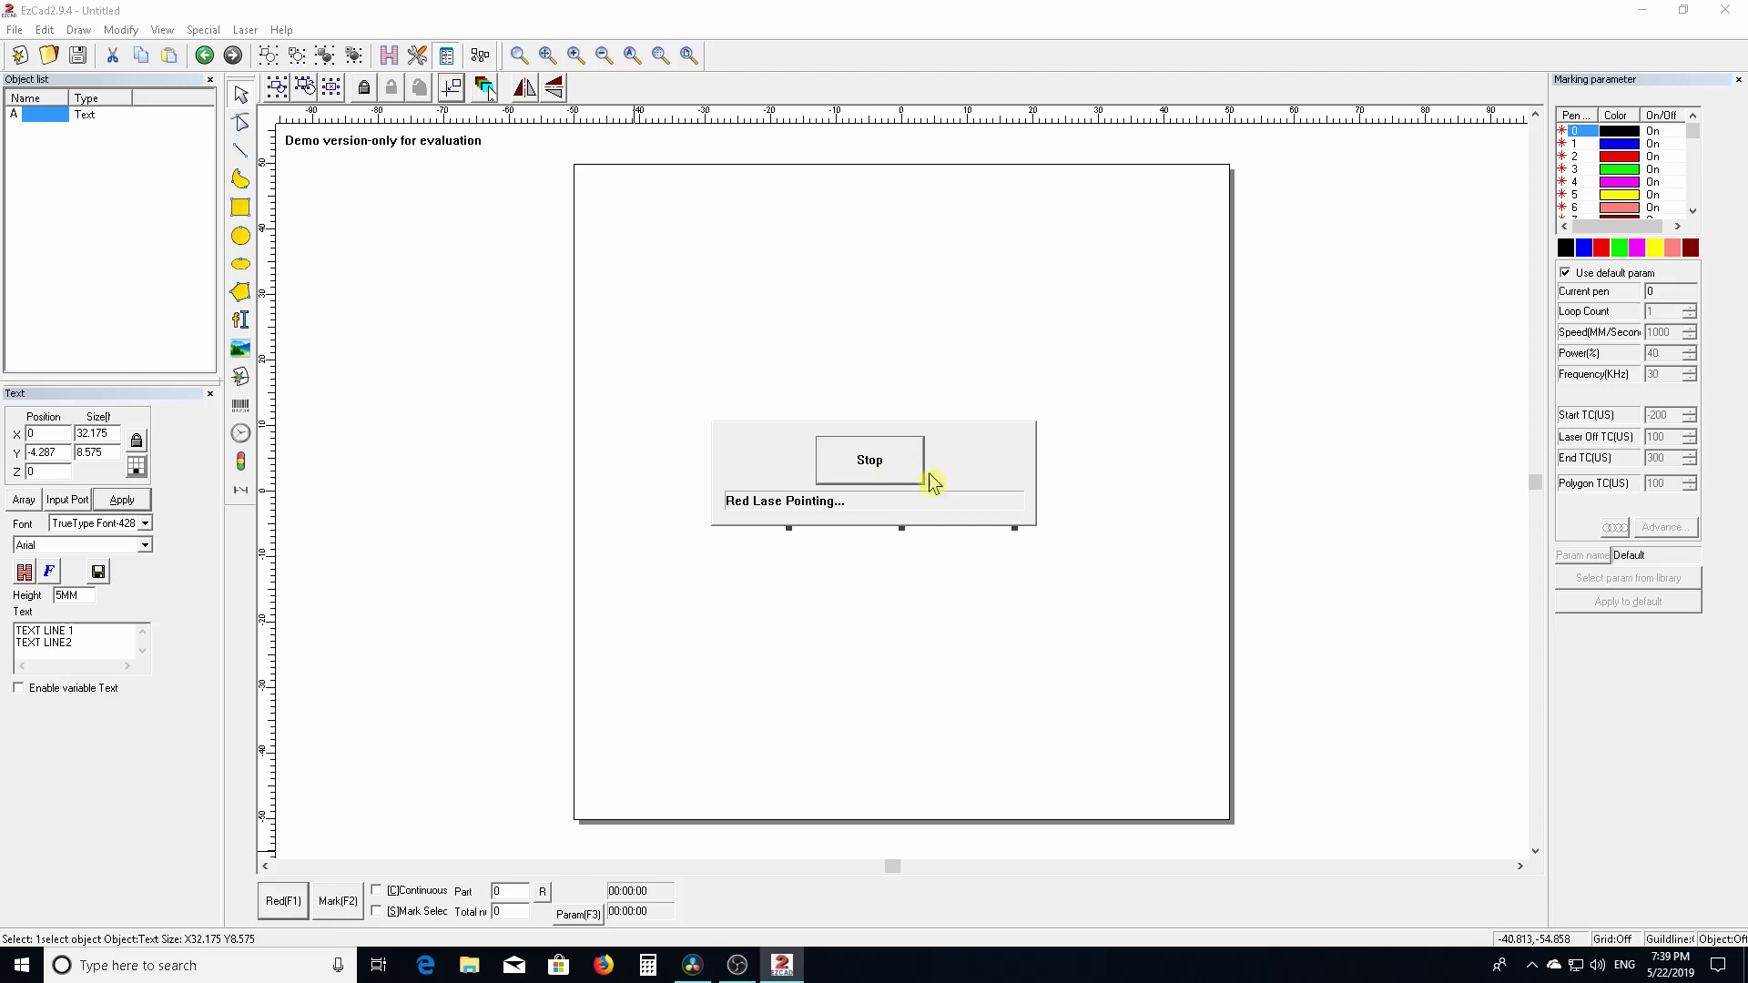
{"action": "left_click", "coordinate": [878, 461]}
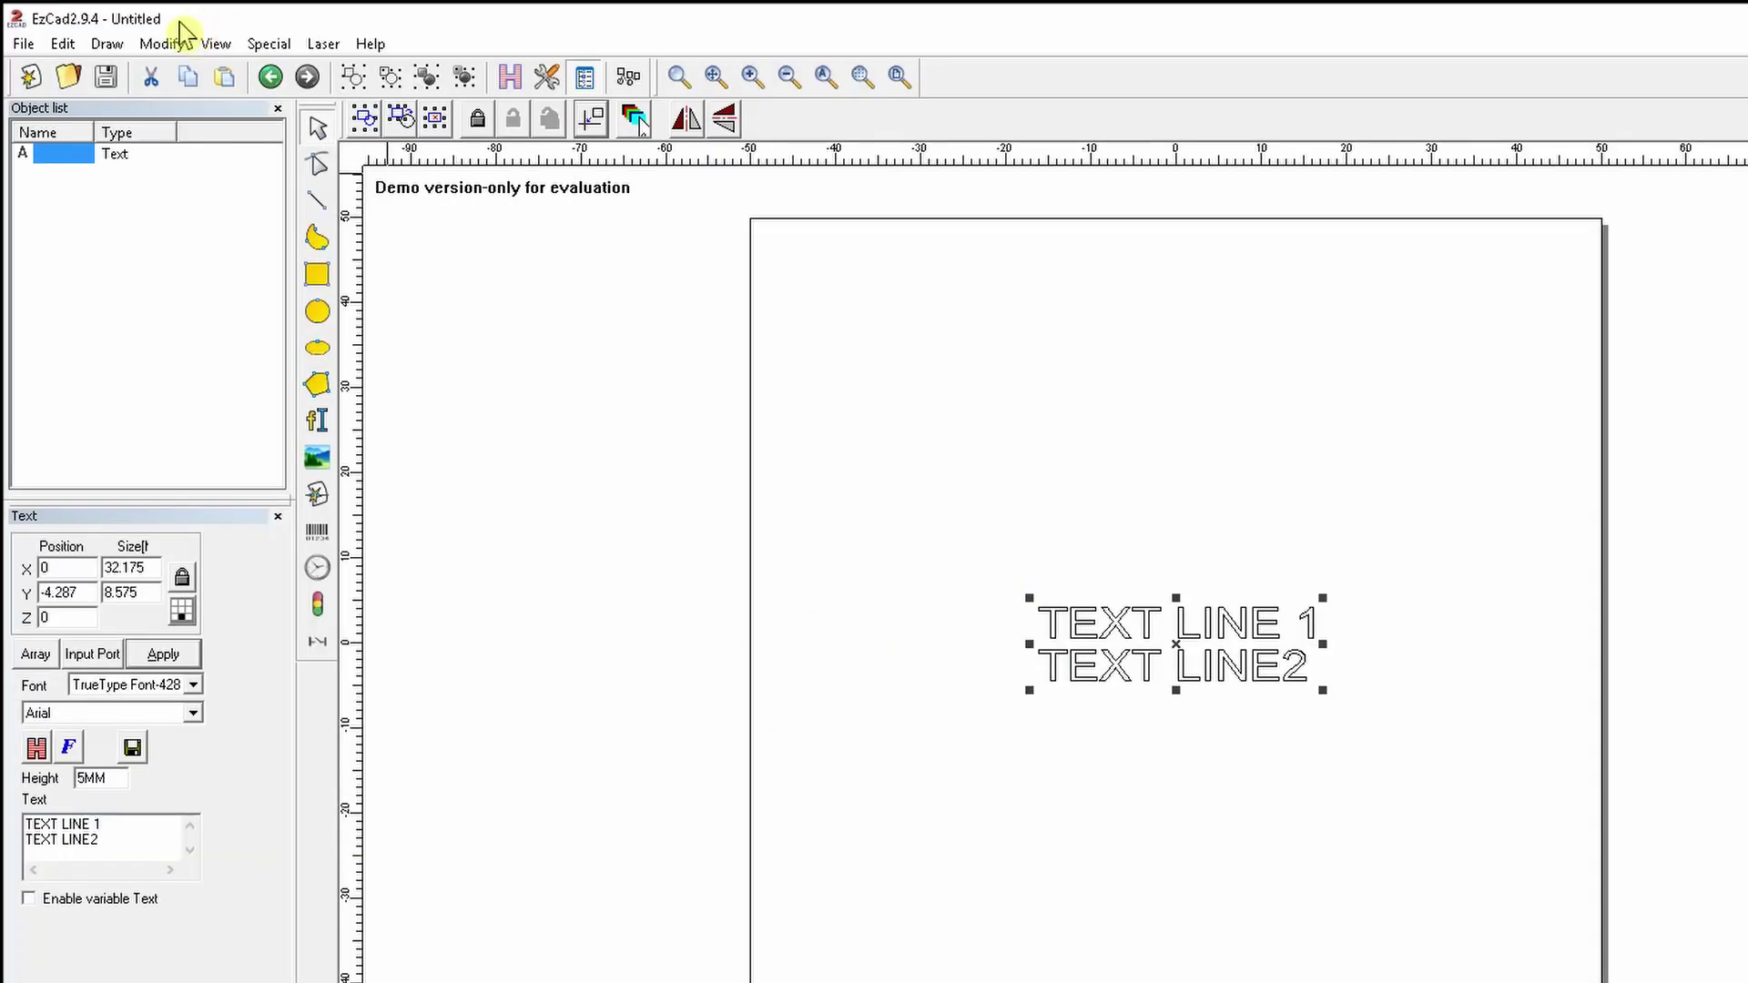
Ungroup the text into separate per-letter groups with Edit > UnGroup Text.
{"action": "left_click", "coordinate": [63, 43]}
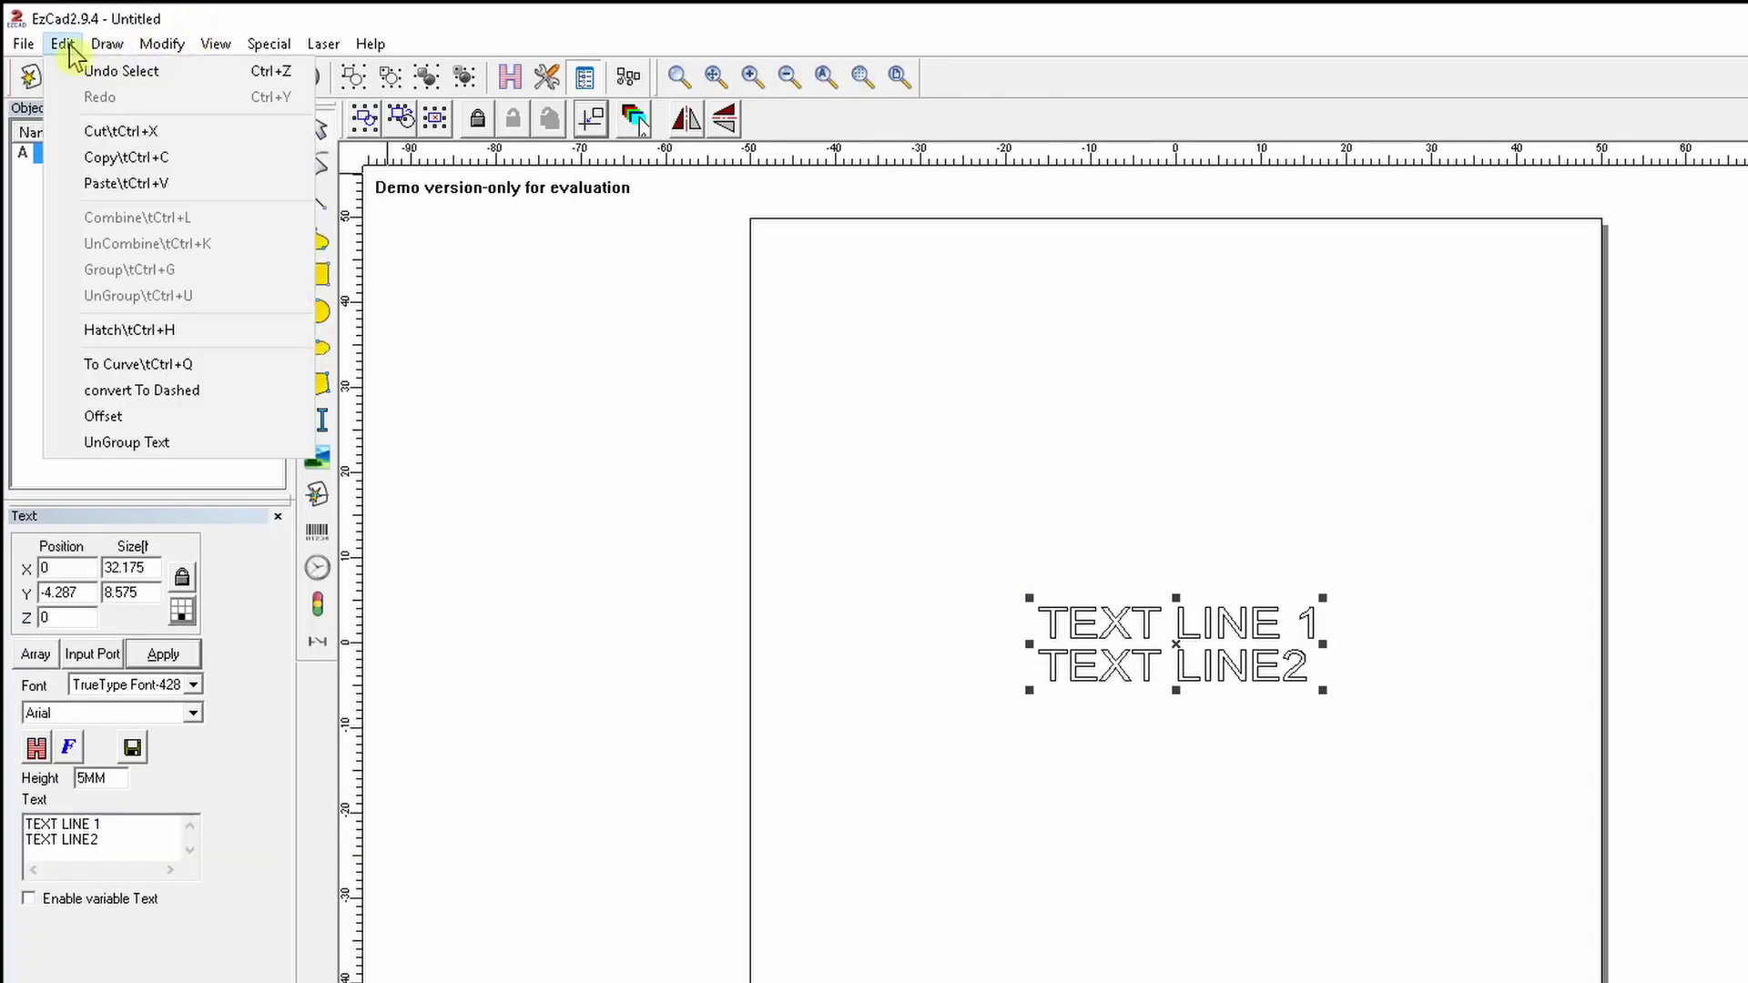
{"action": "left_click", "coordinate": [167, 442]}
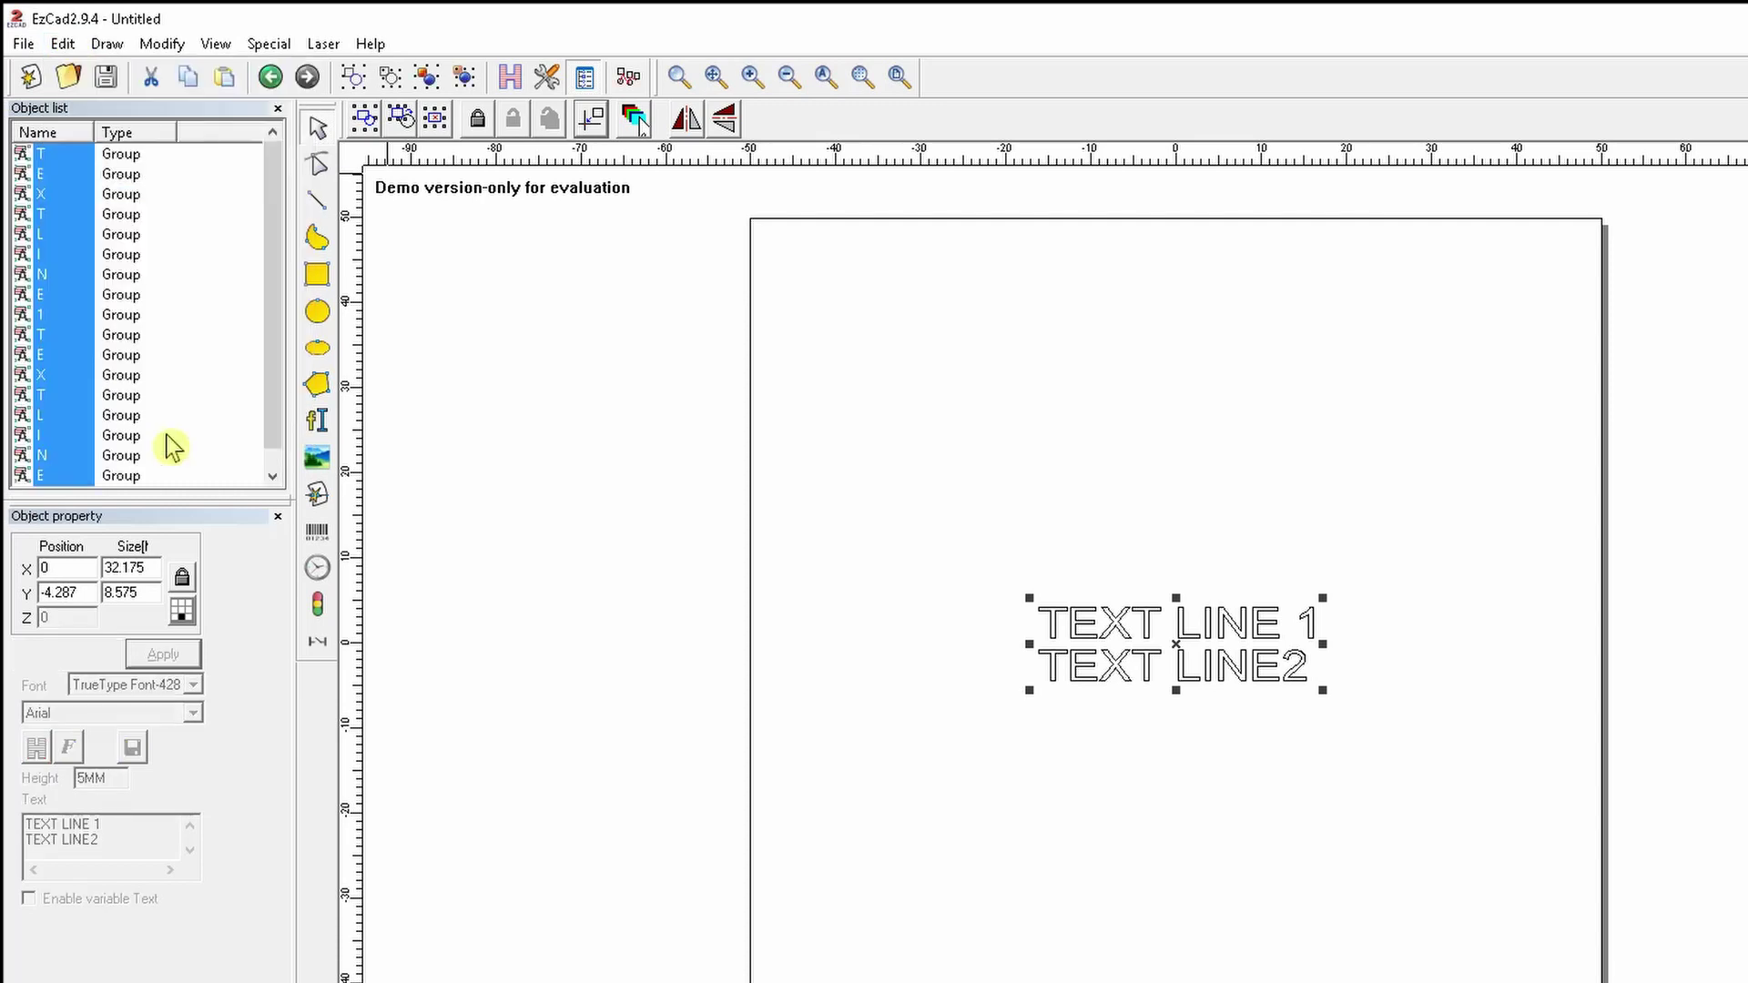
{"action": "left_click", "coordinate": [976, 576]}
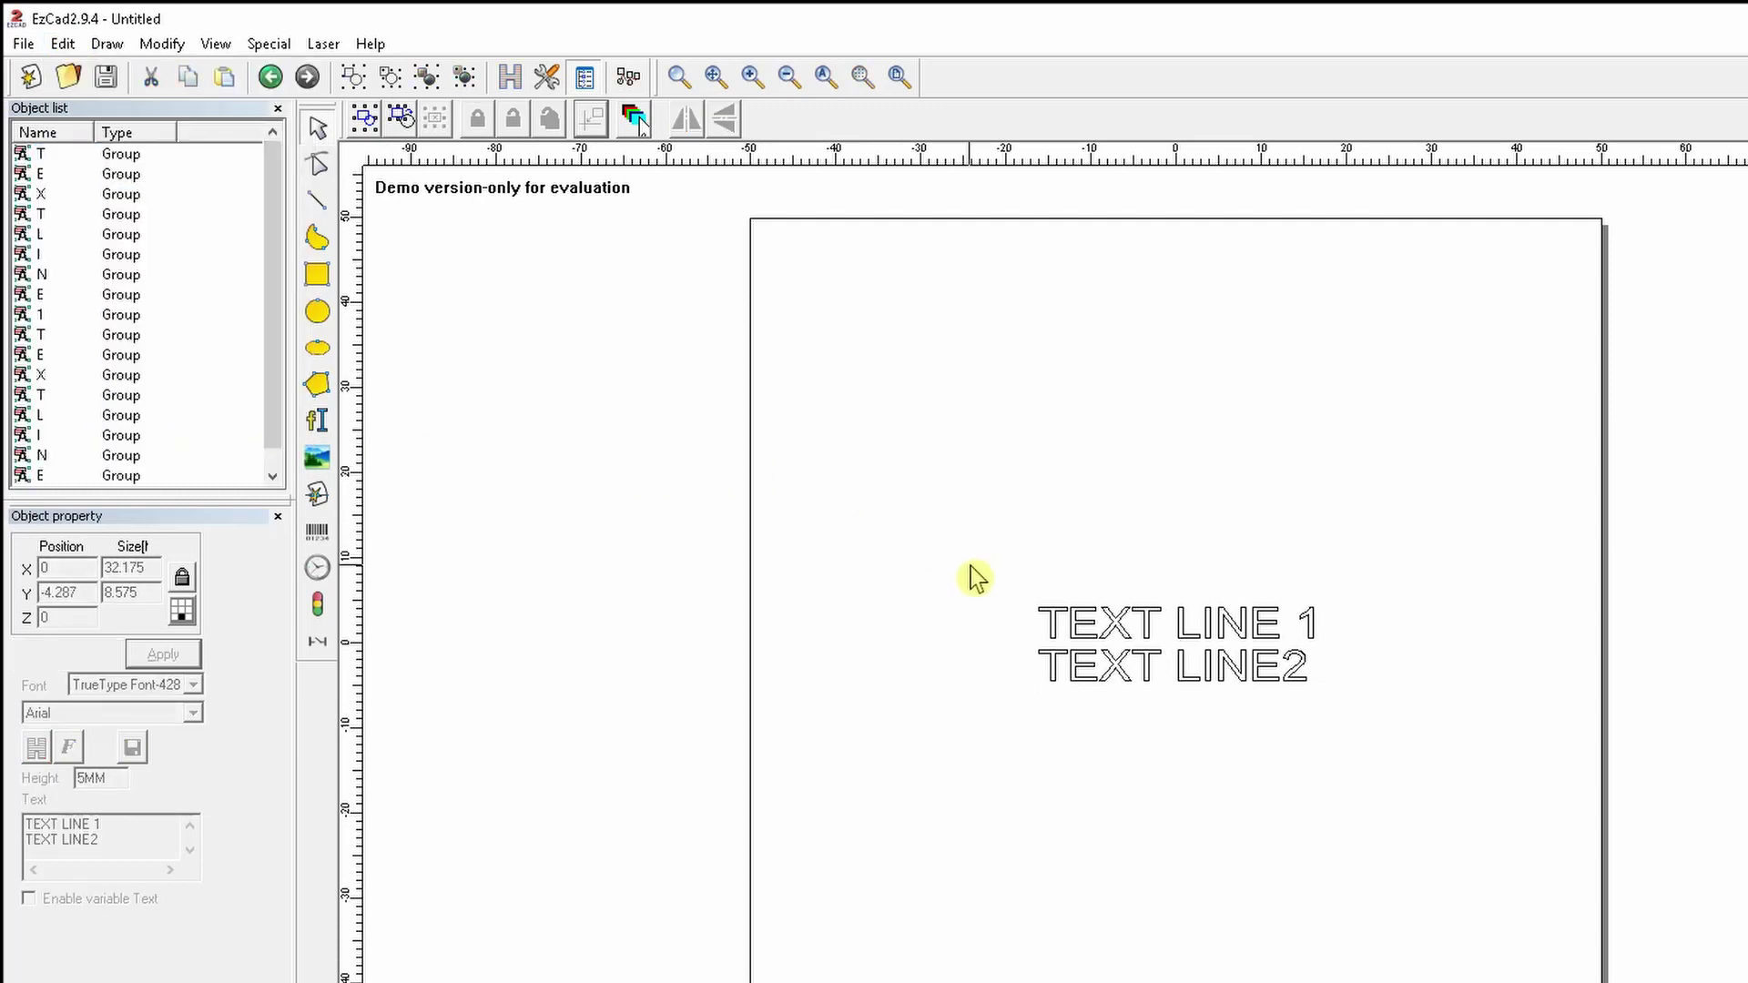
Check the letter groups by selecting T, E and X, ending with the first T selected.
{"action": "left_click", "coordinate": [1058, 621]}
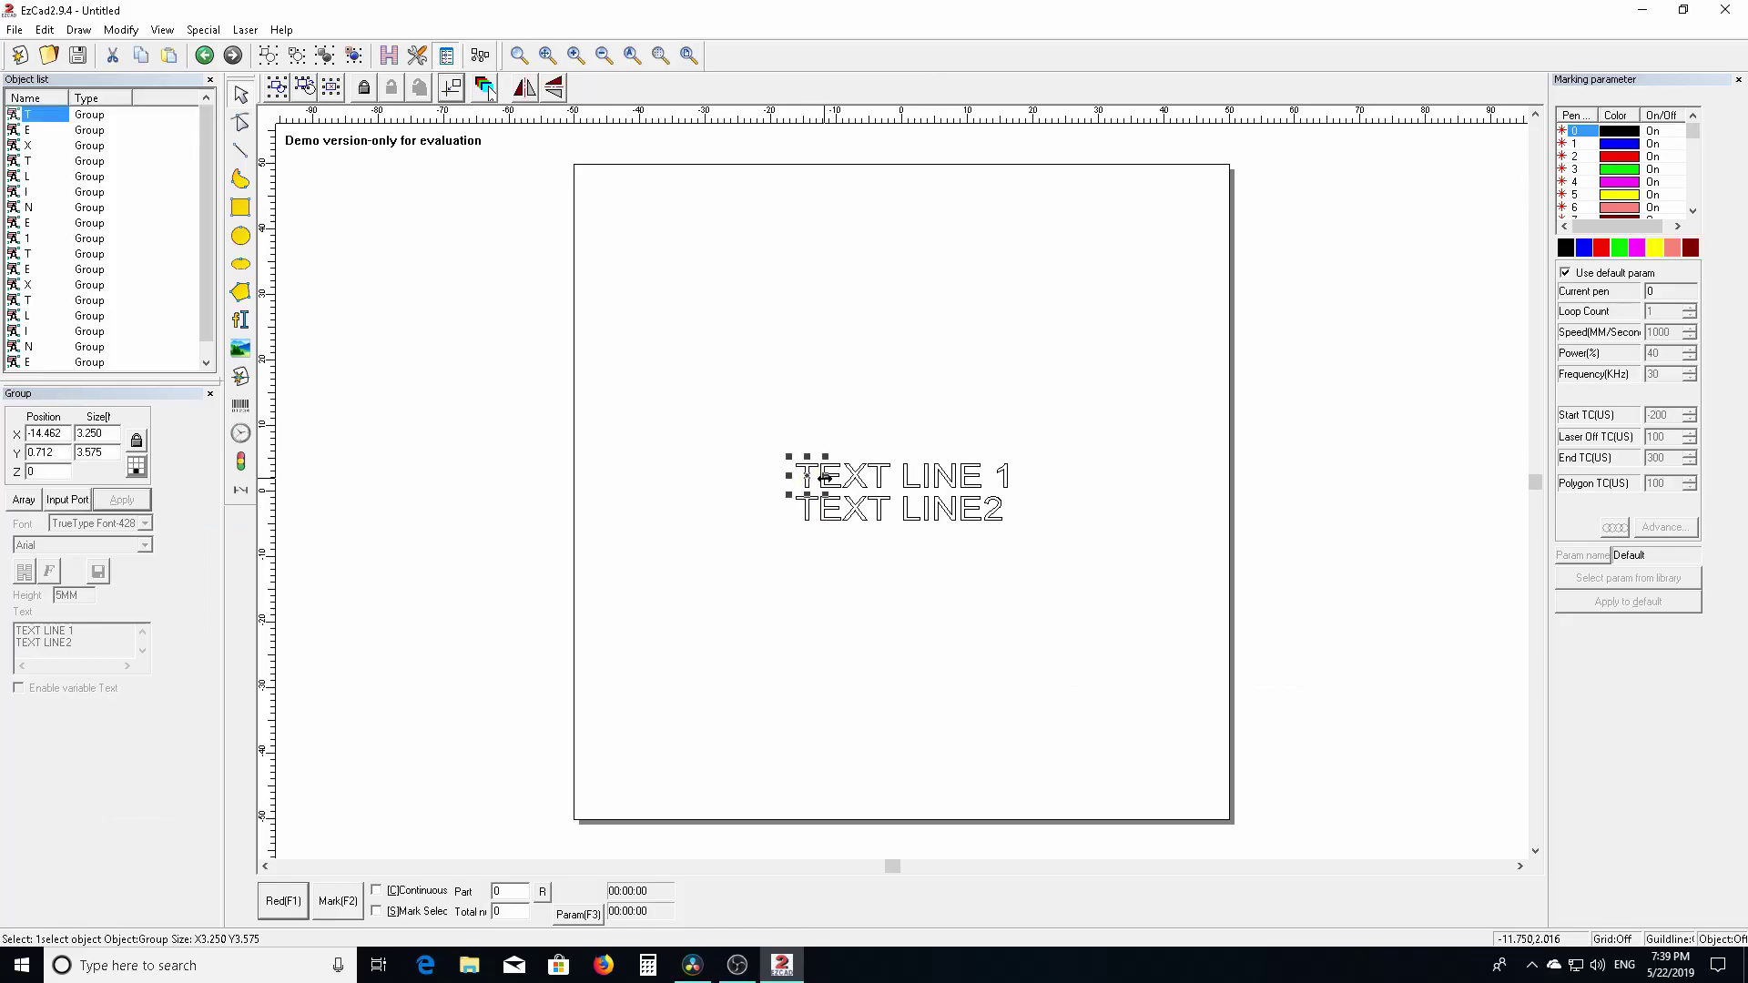
{"action": "left_click", "coordinate": [828, 479]}
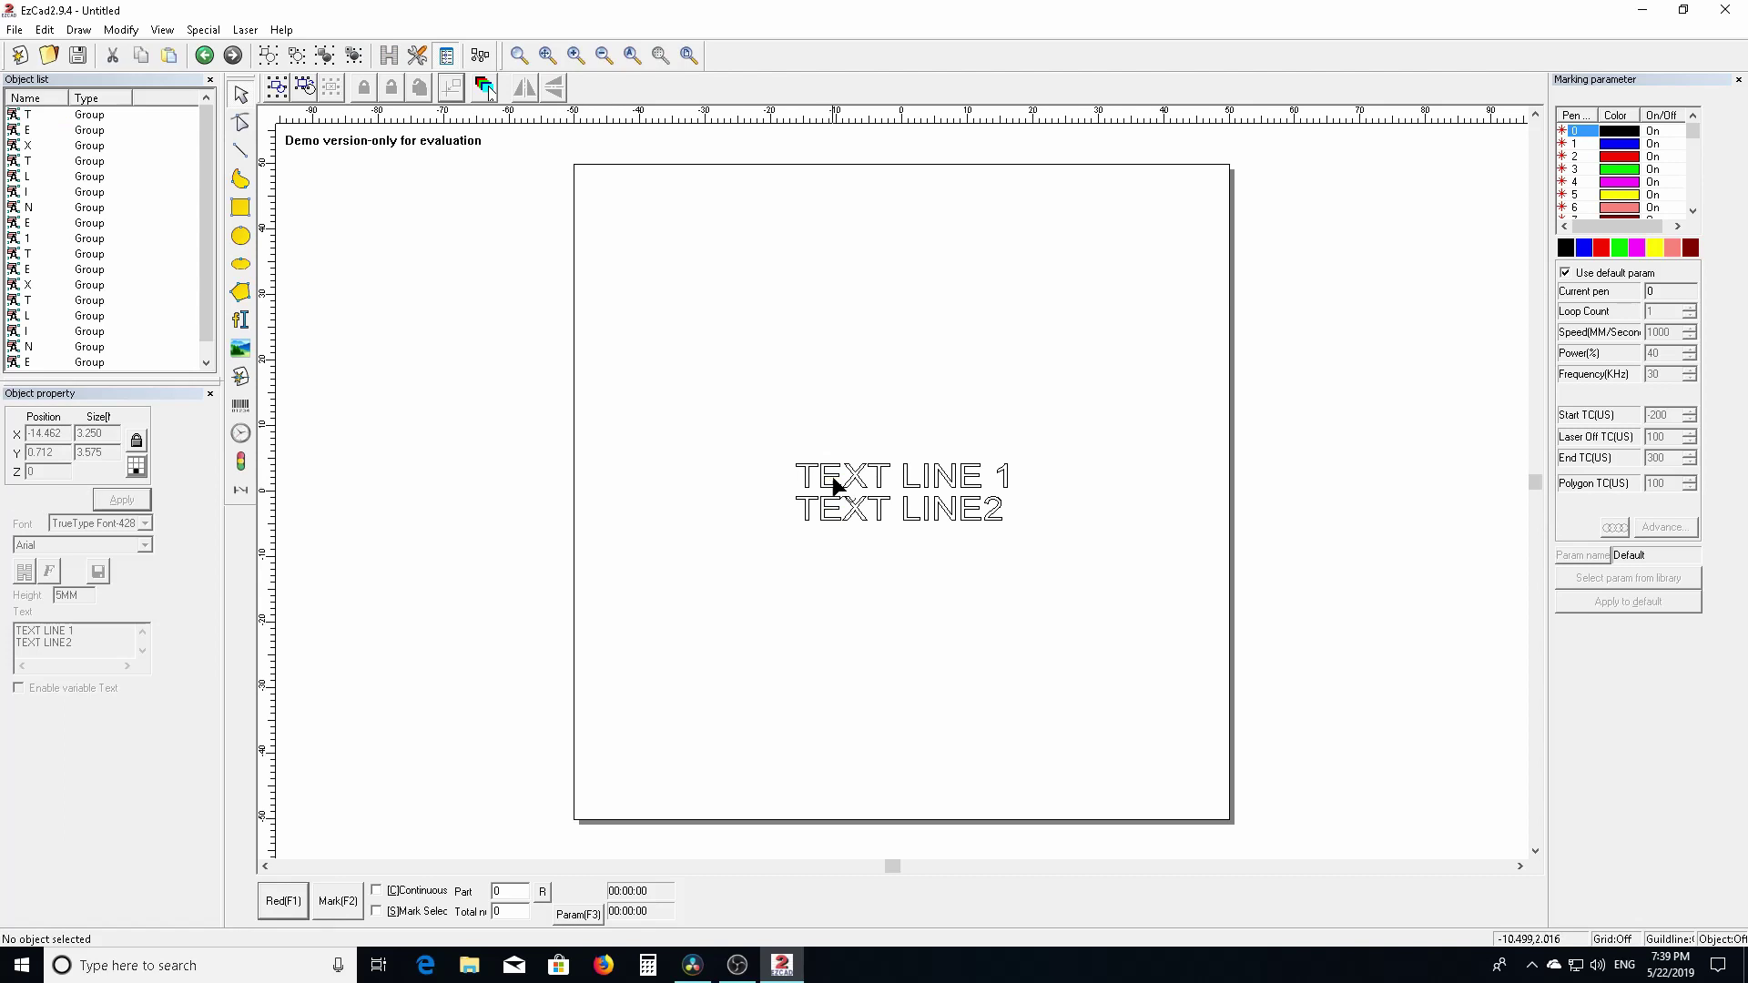
{"action": "left_click", "coordinate": [839, 479]}
{"action": "left_click", "coordinate": [870, 487]}
{"action": "left_click", "coordinate": [858, 480]}
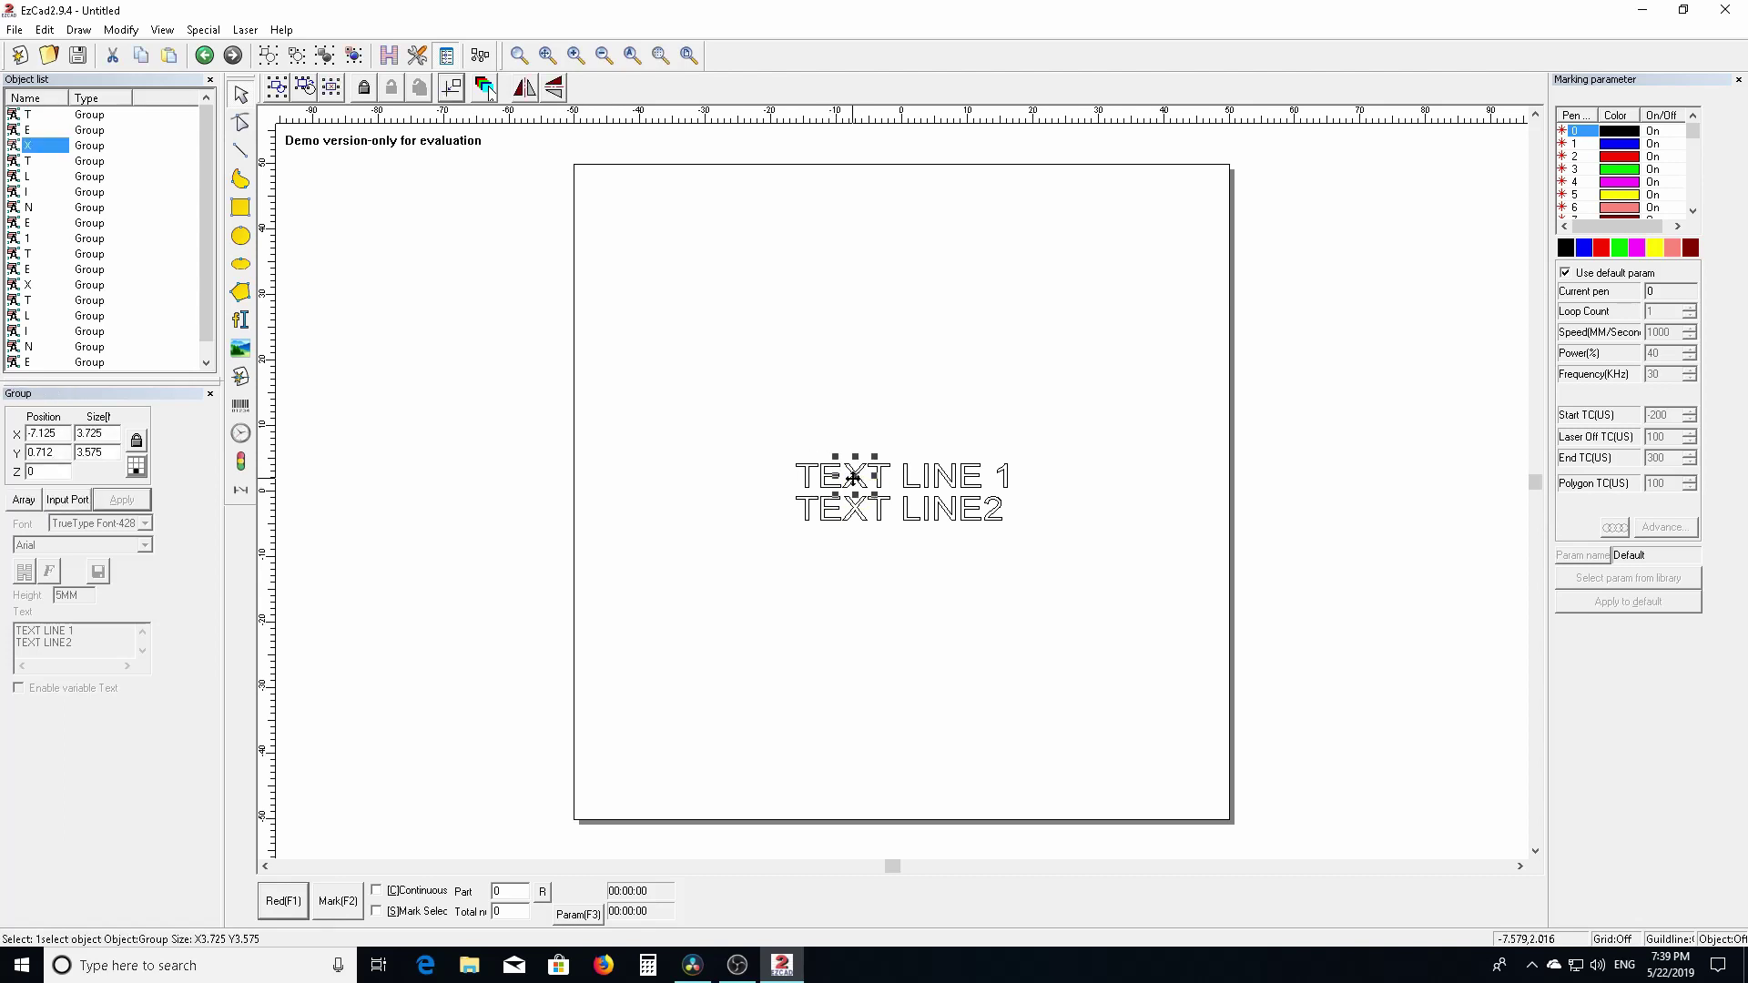
{"action": "left_click", "coordinate": [812, 436]}
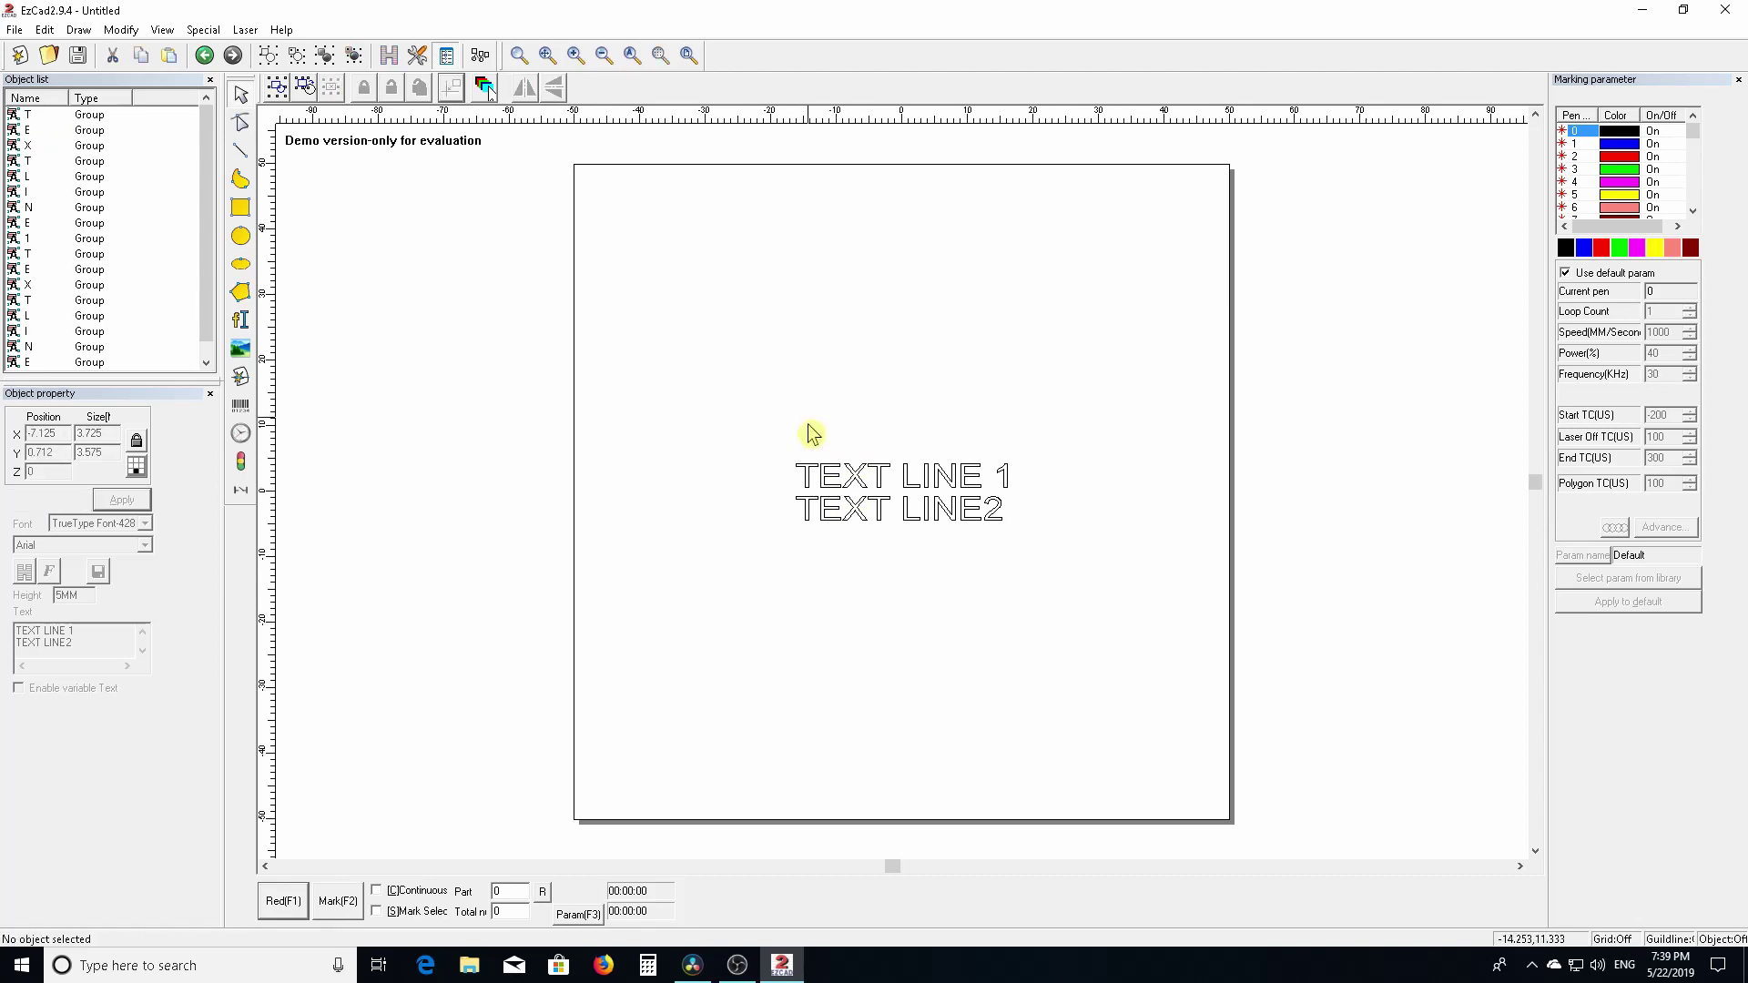
{"action": "left_click", "coordinate": [805, 480]}
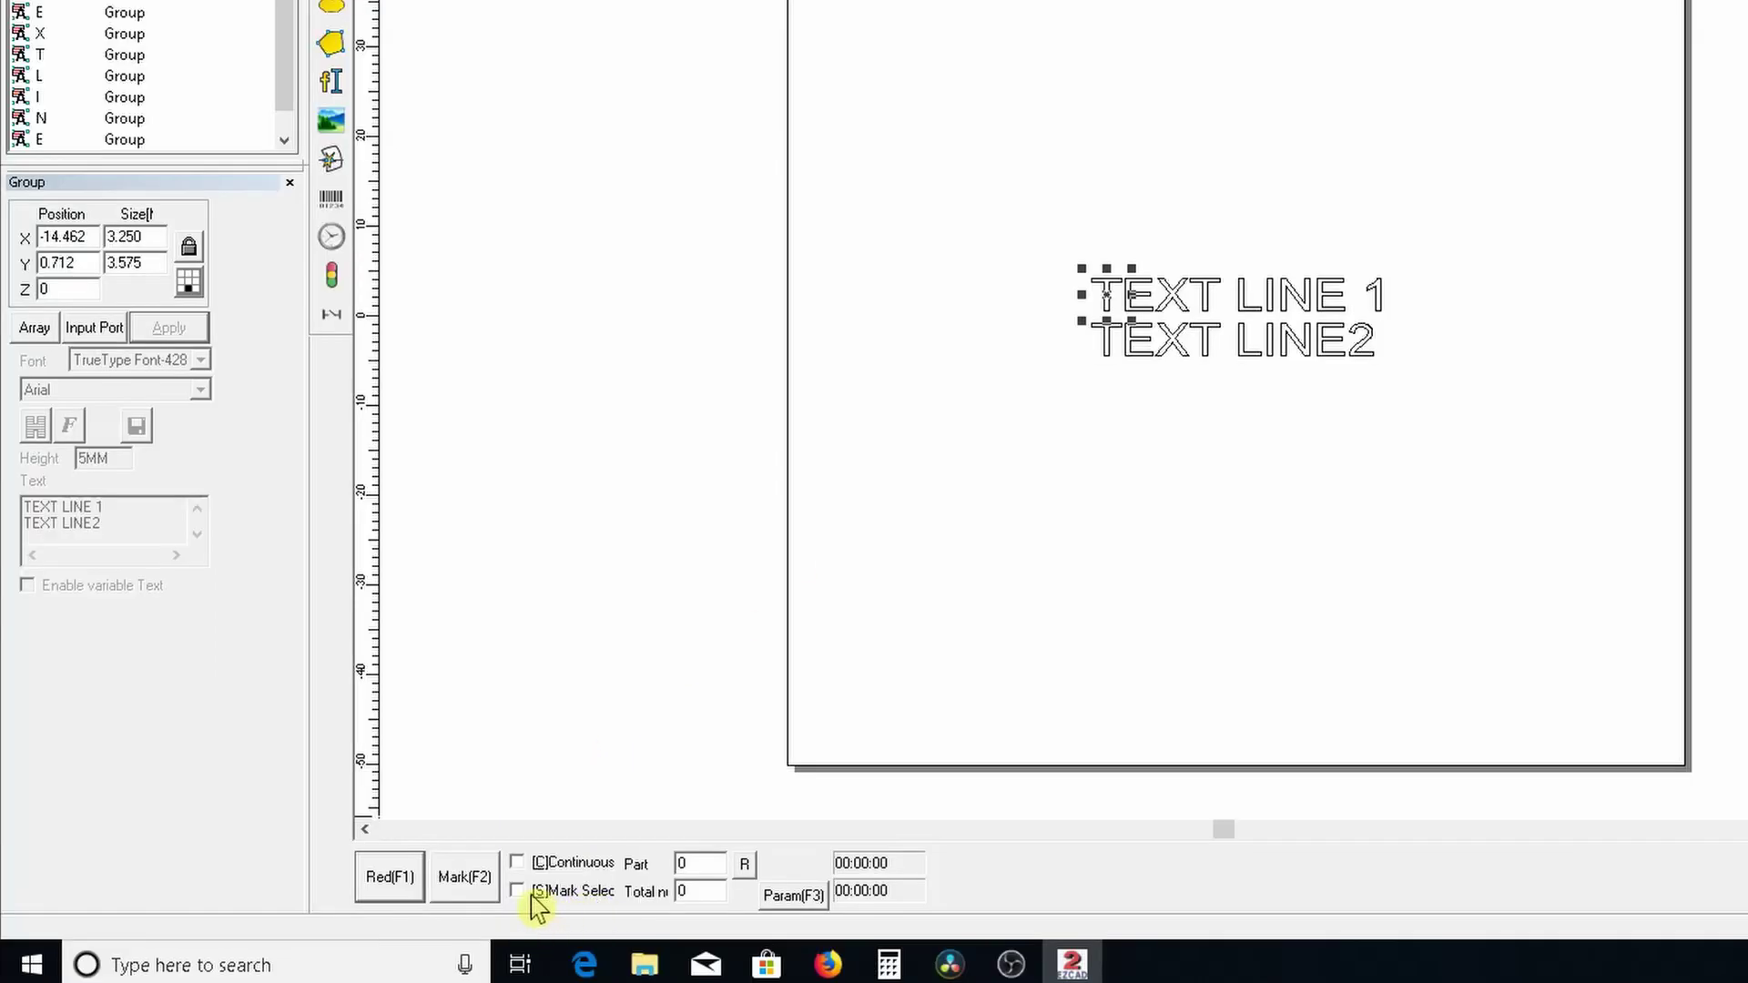
Enable [S]Mark Selected, trace only the first letter T with the red light, then stop.
{"action": "left_click", "coordinate": [523, 894]}
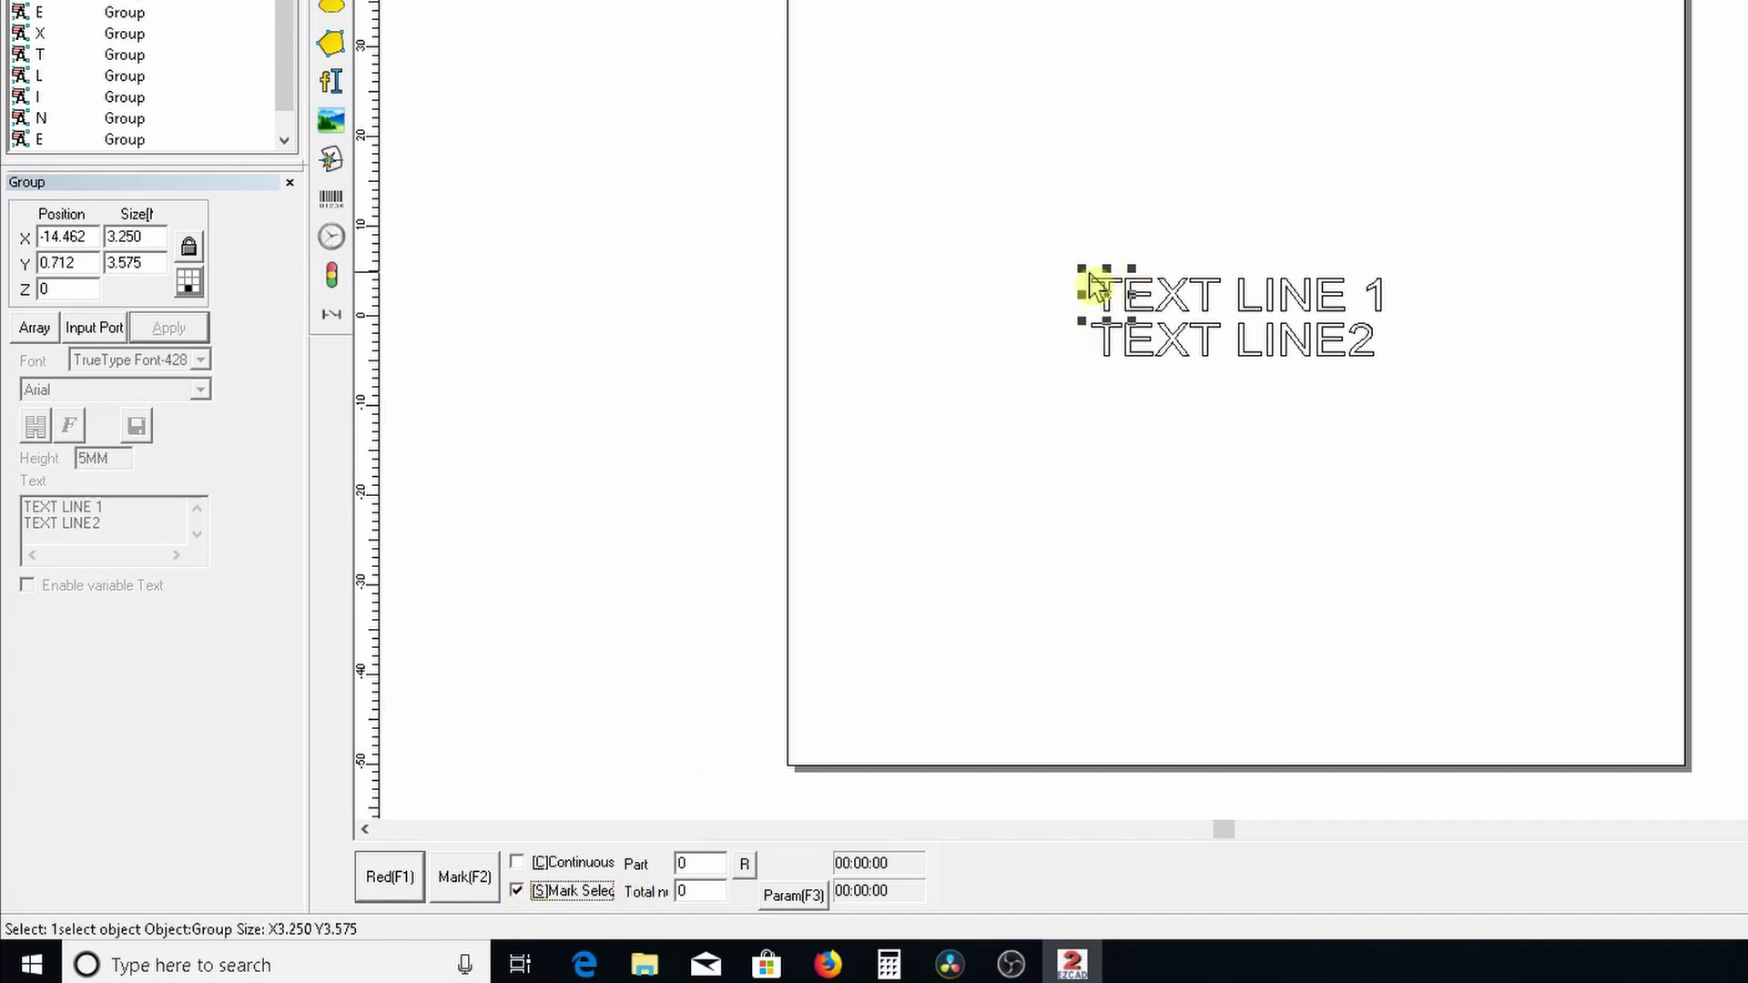
{"action": "left_click", "coordinate": [391, 884]}
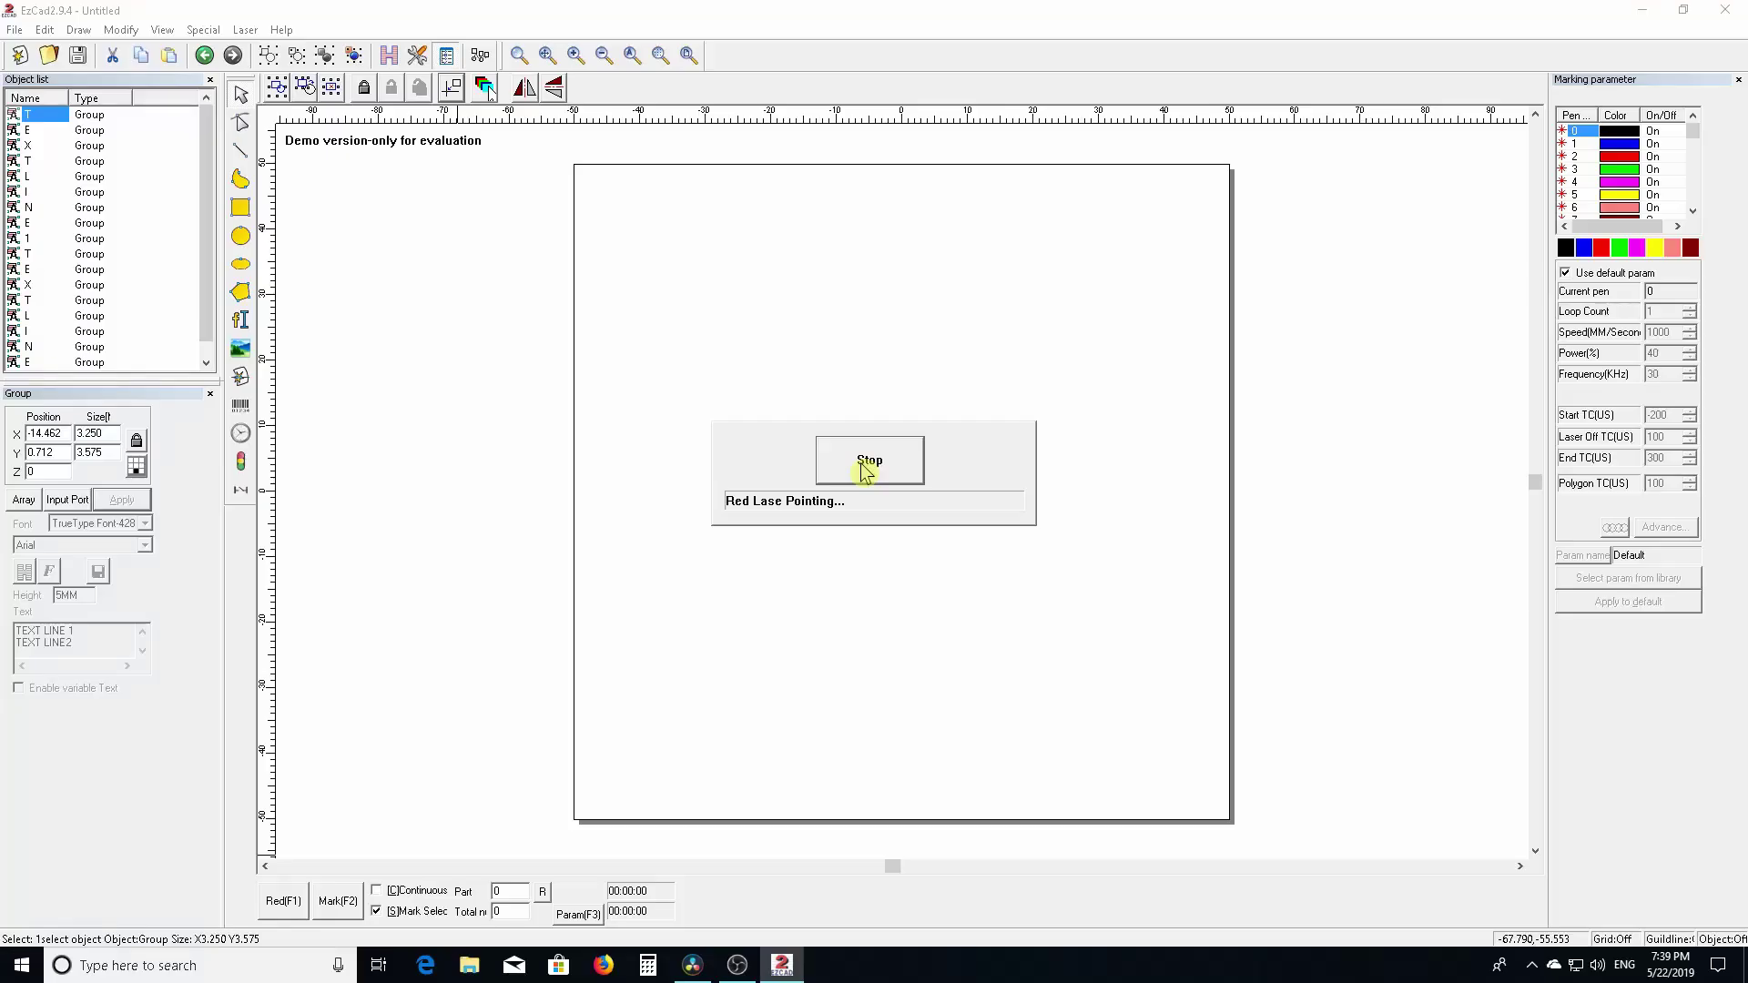
{"action": "left_click", "coordinate": [860, 462]}
Select all letters of both lines and drag them left to X -2.016, Y -4.218.
{"action": "left_click_drag", "start_coordinate": [750, 425], "coordinate": [1056, 555]}
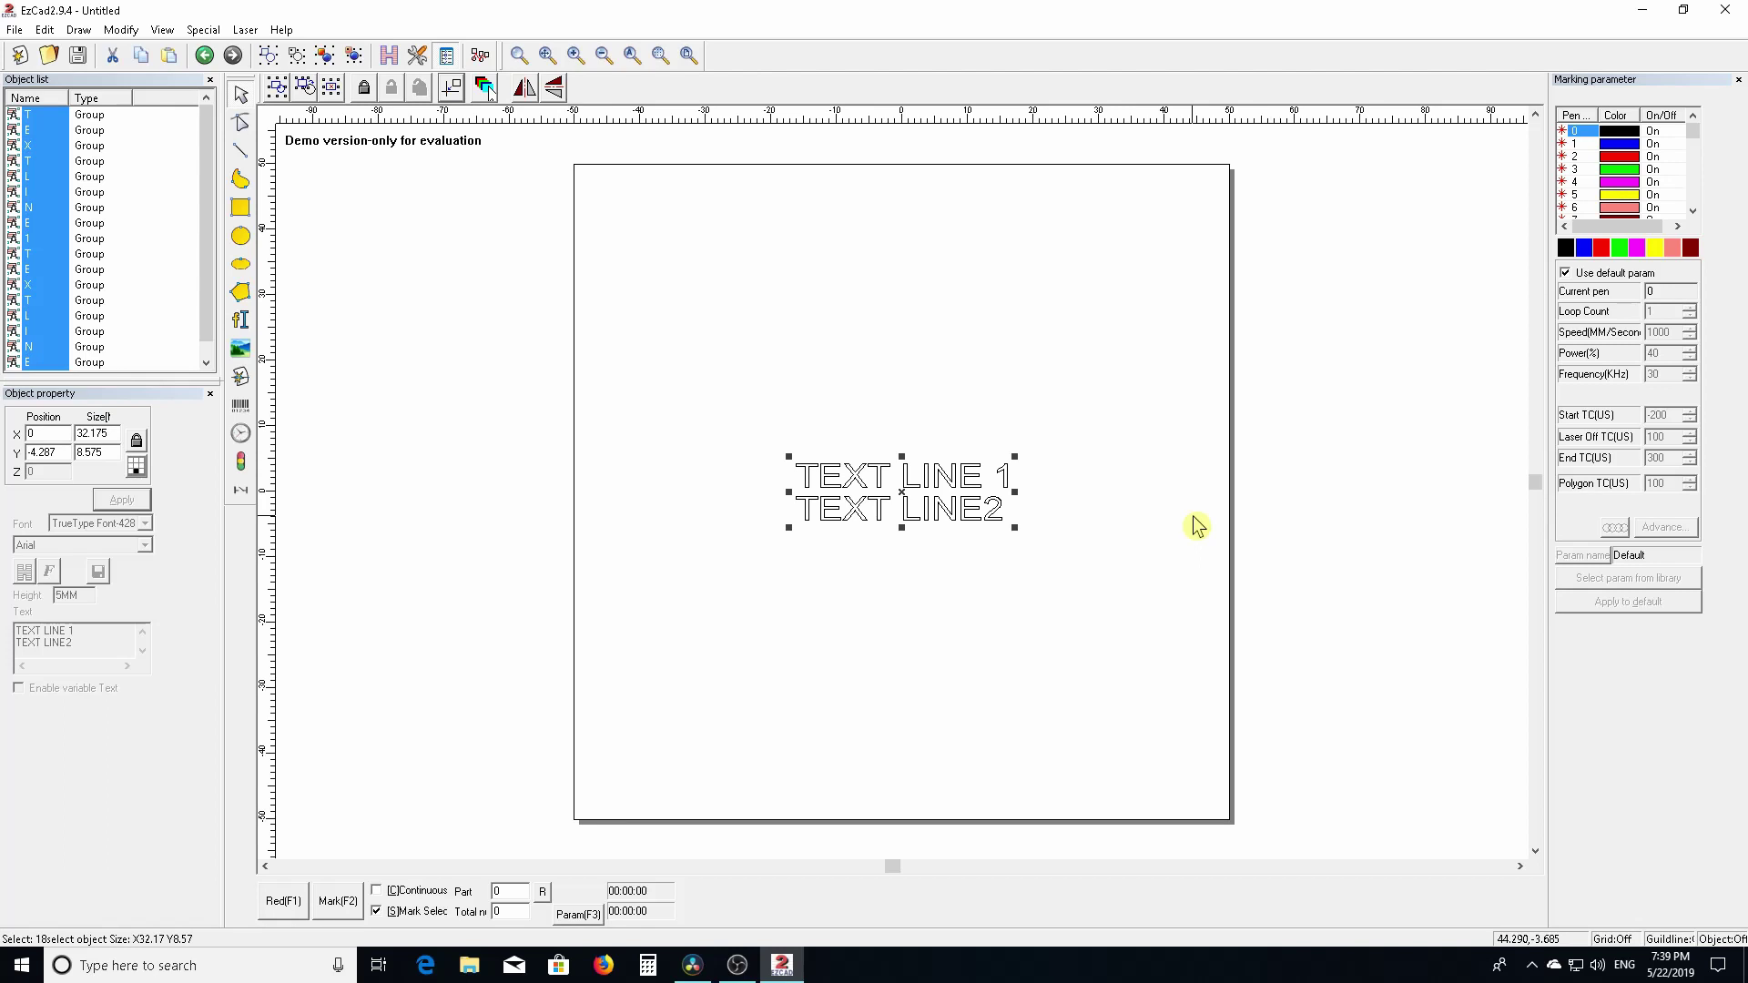
{"action": "left_click", "coordinate": [1044, 521]}
{"action": "left_click", "coordinate": [935, 511]}
{"action": "left_click_drag", "start_coordinate": [794, 446], "coordinate": [1019, 562]}
{"action": "left_click_drag", "start_coordinate": [902, 492], "coordinate": [888, 492]}
Trace the first T of line one with the red light pointer, then stop it.
{"action": "left_click", "coordinate": [800, 408]}
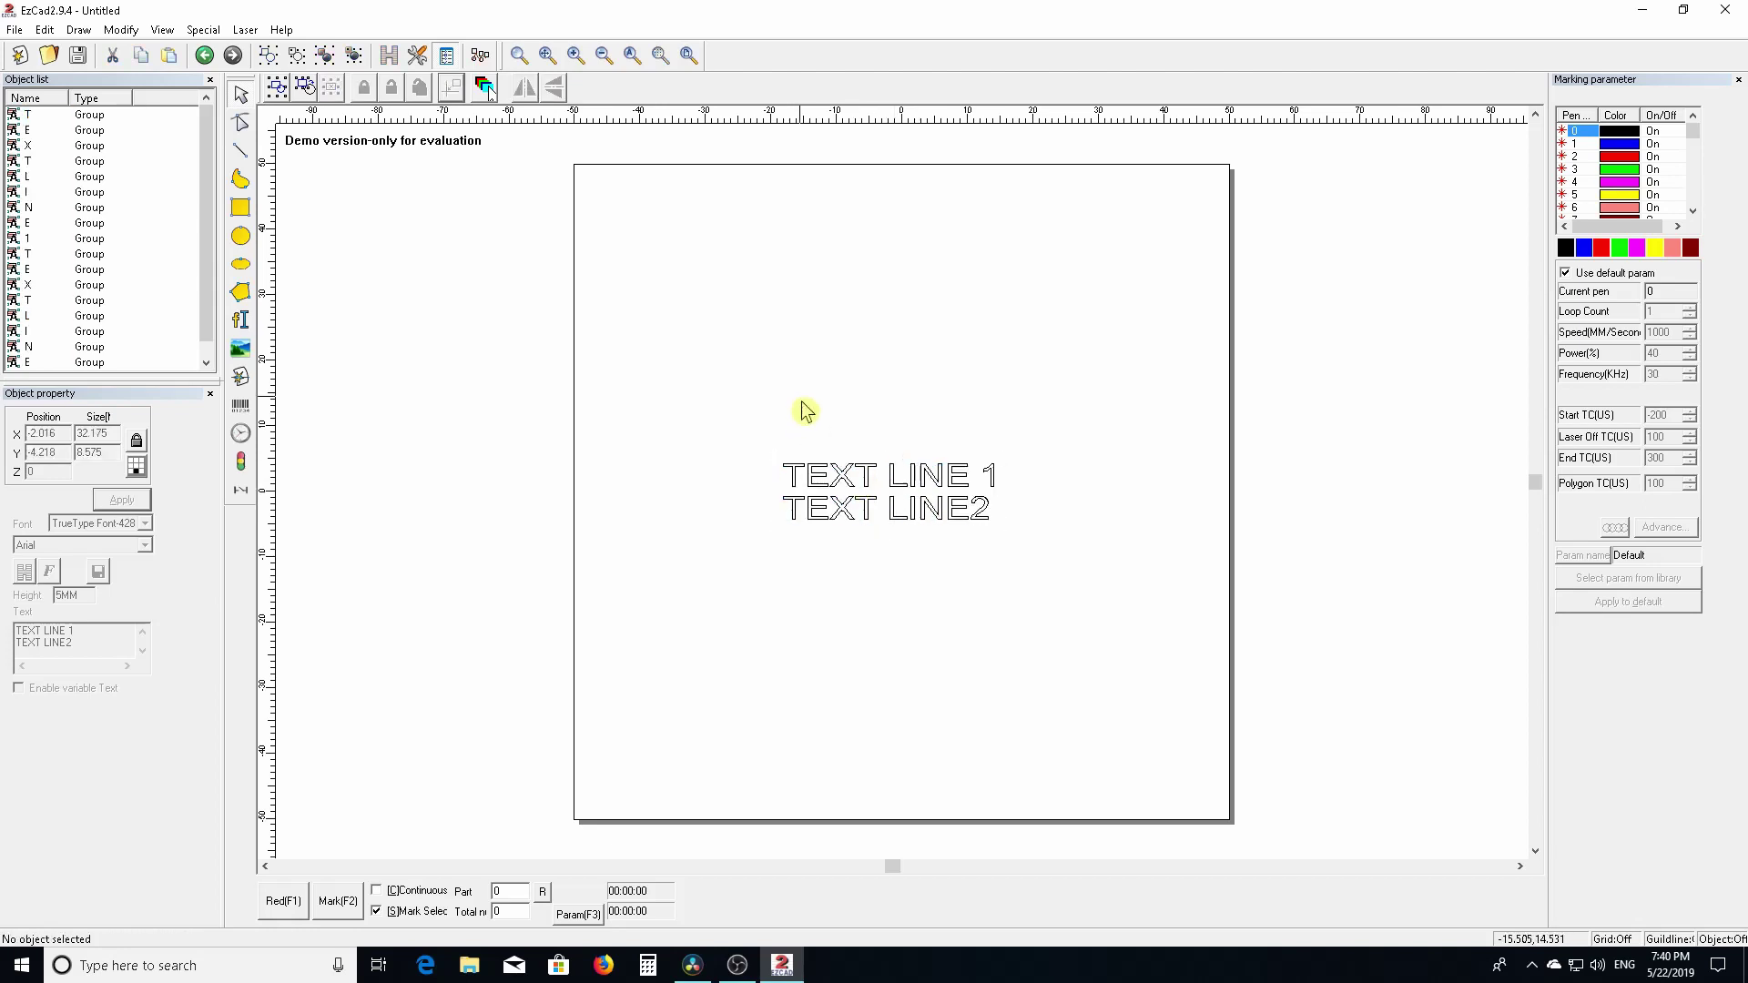
{"action": "left_click", "coordinate": [792, 473]}
{"action": "left_click", "coordinate": [284, 901]}
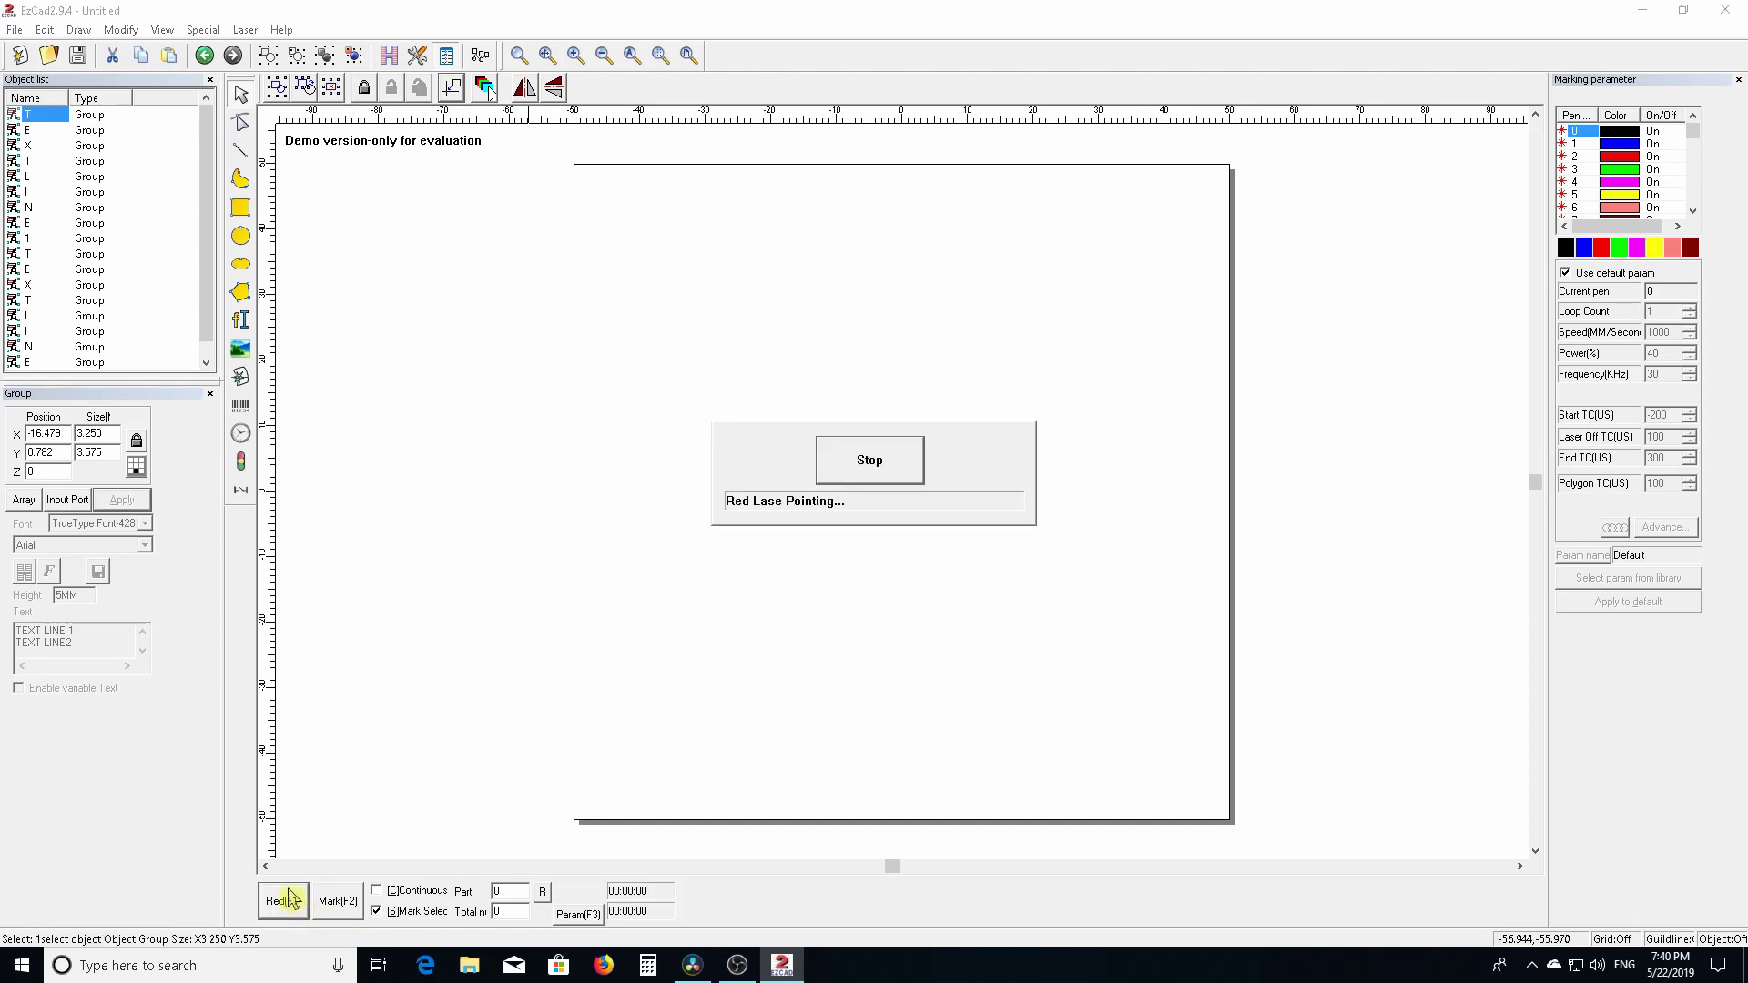
{"action": "left_click", "coordinate": [876, 461]}
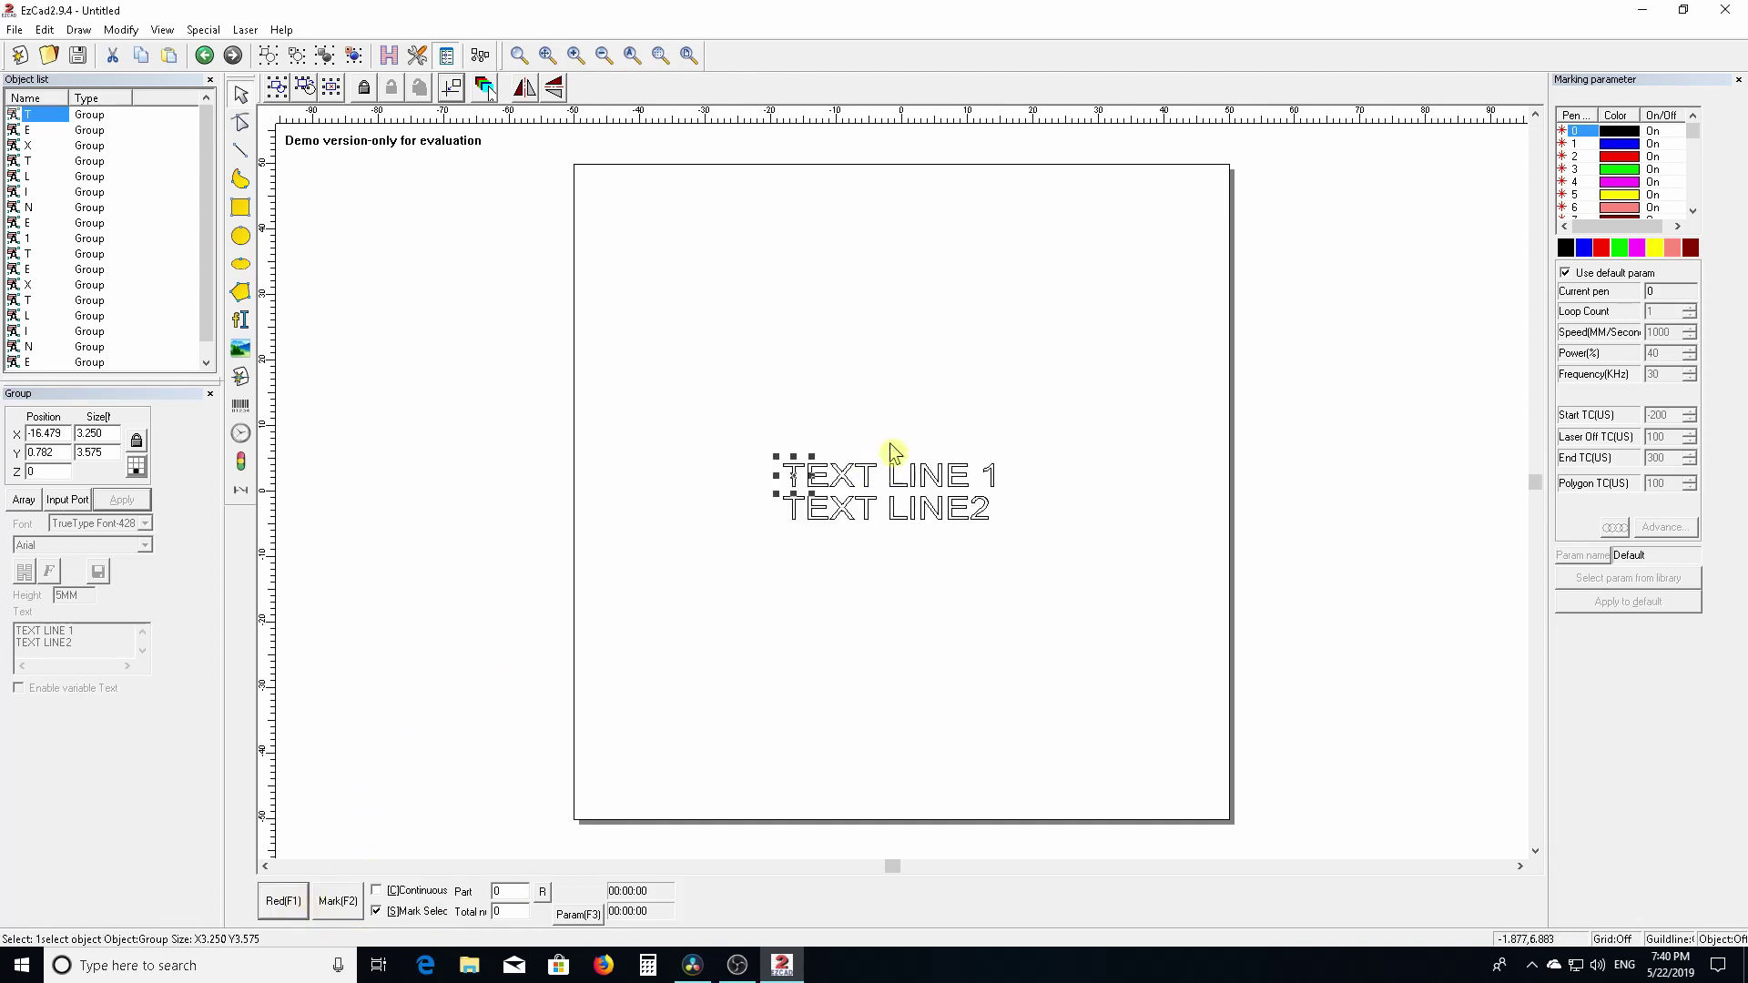
Trace the T of LINE2 with the red light, stop the preview, and select both lines.
{"action": "left_click", "coordinate": [800, 412]}
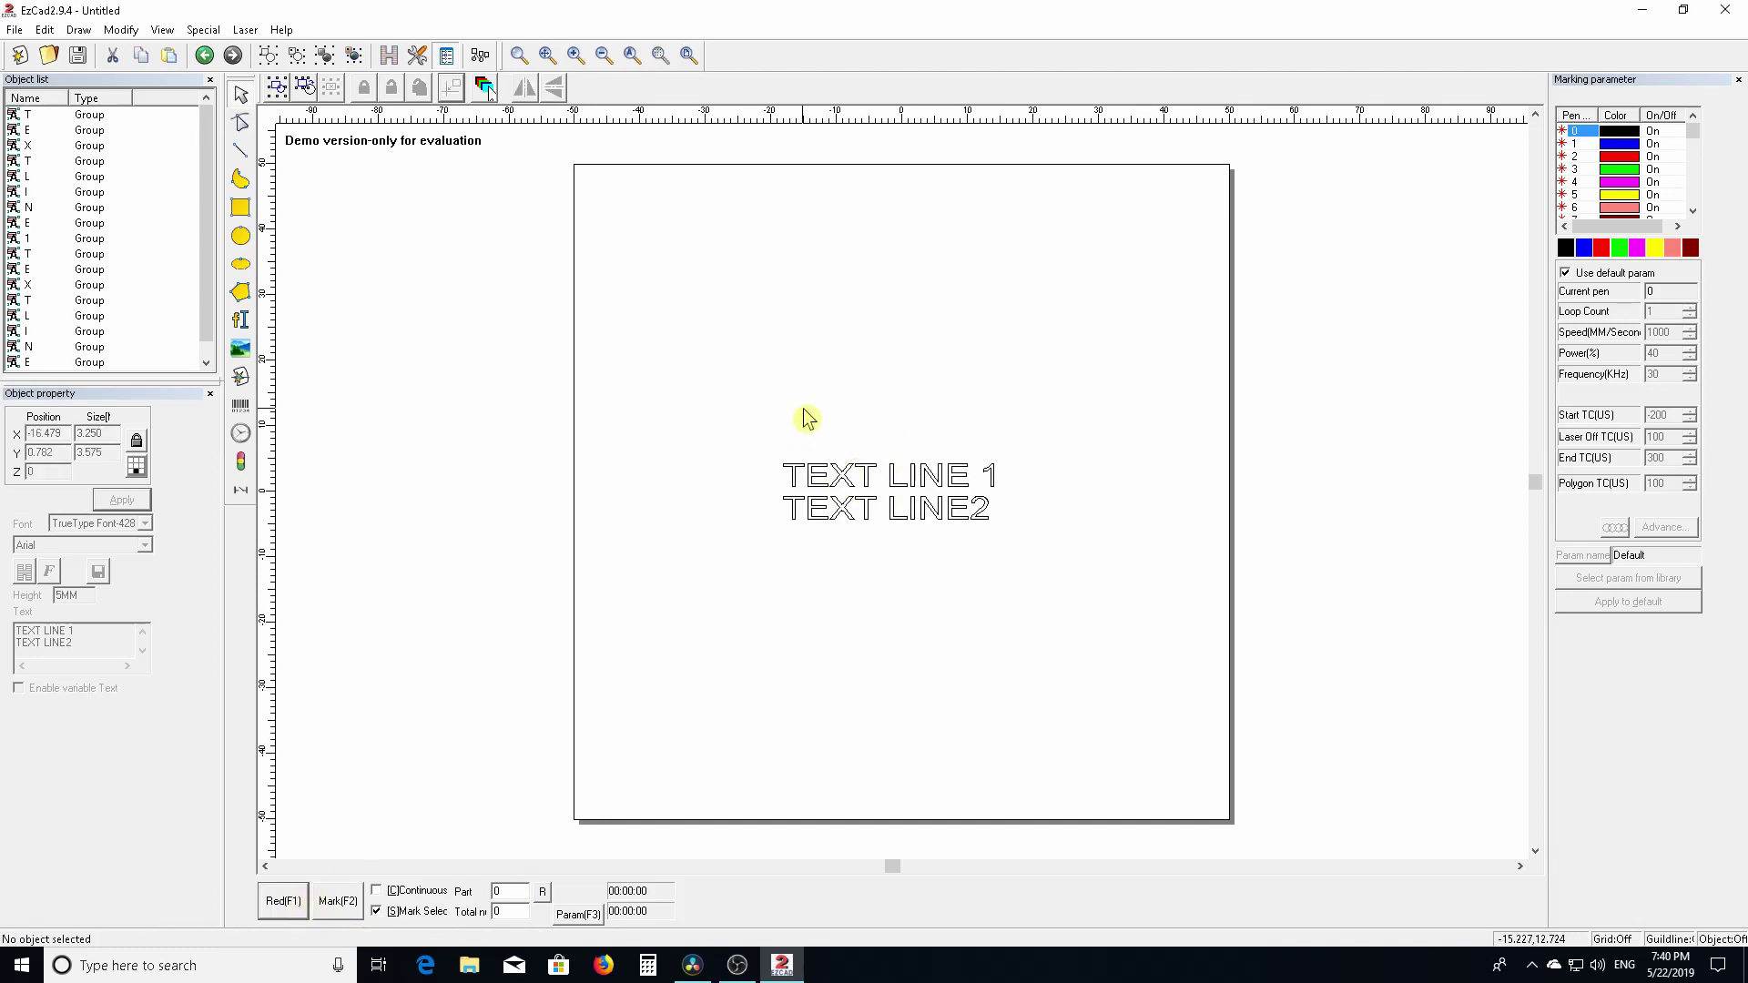
{"action": "left_click", "coordinate": [793, 508]}
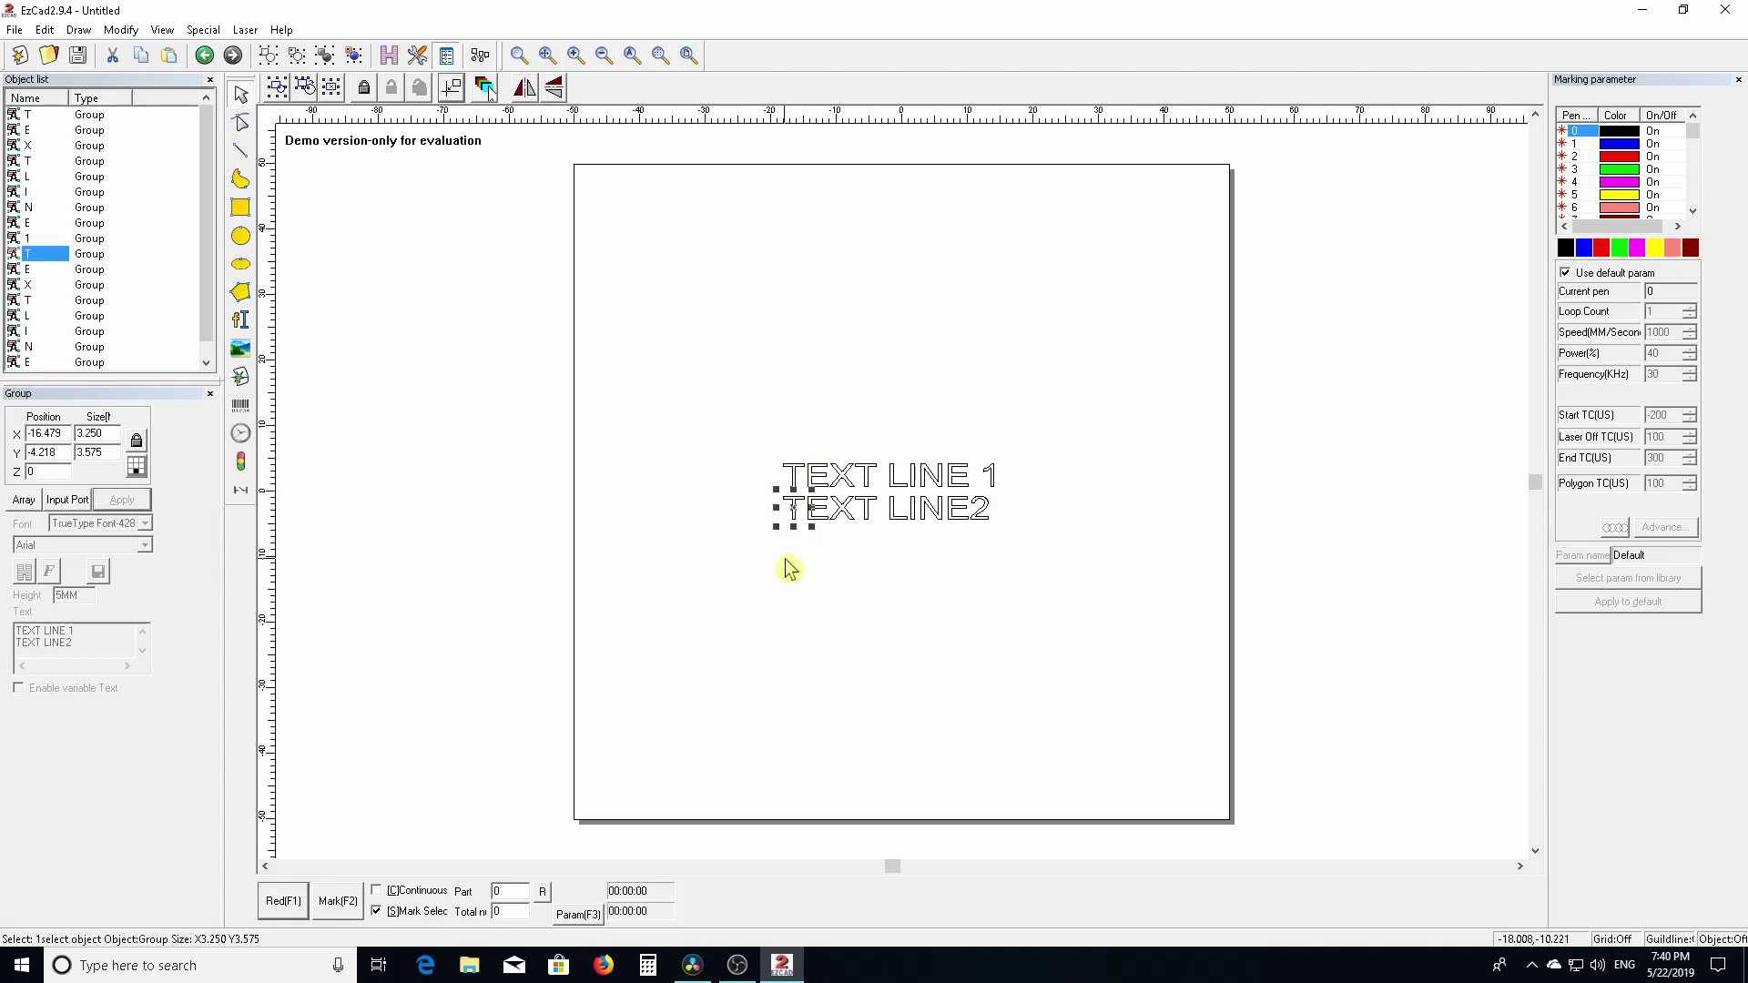
{"action": "left_click", "coordinate": [289, 901]}
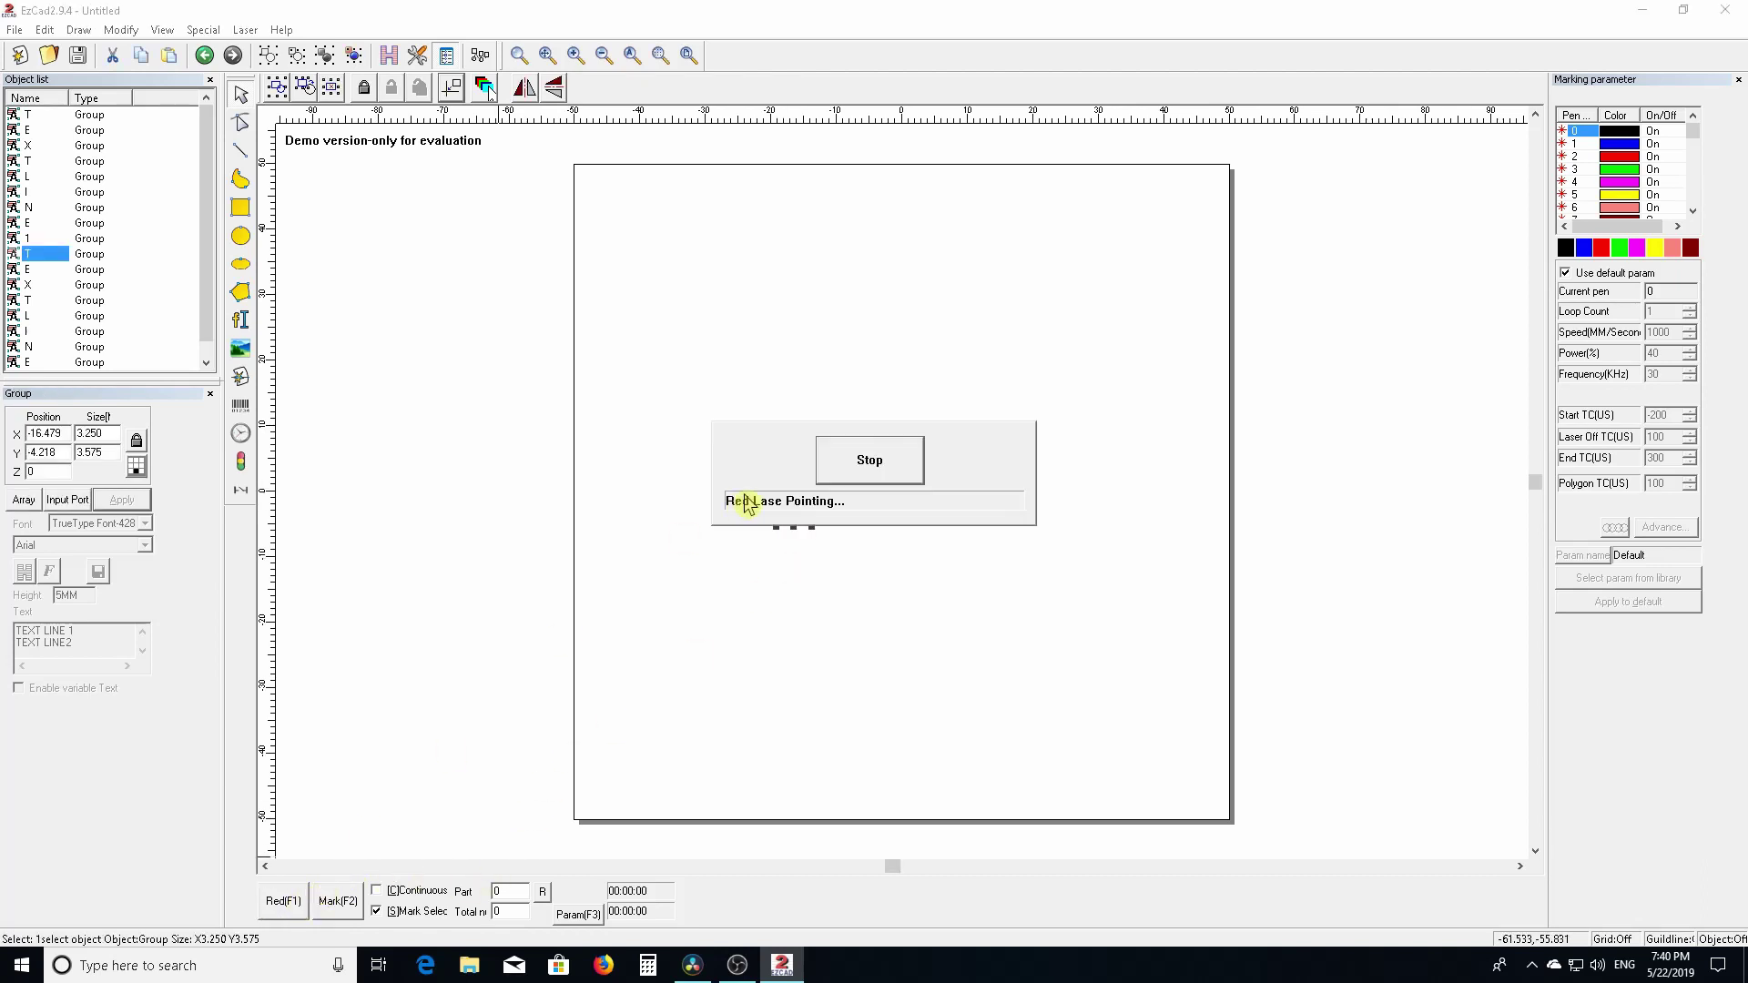
{"action": "left_click", "coordinate": [870, 469]}
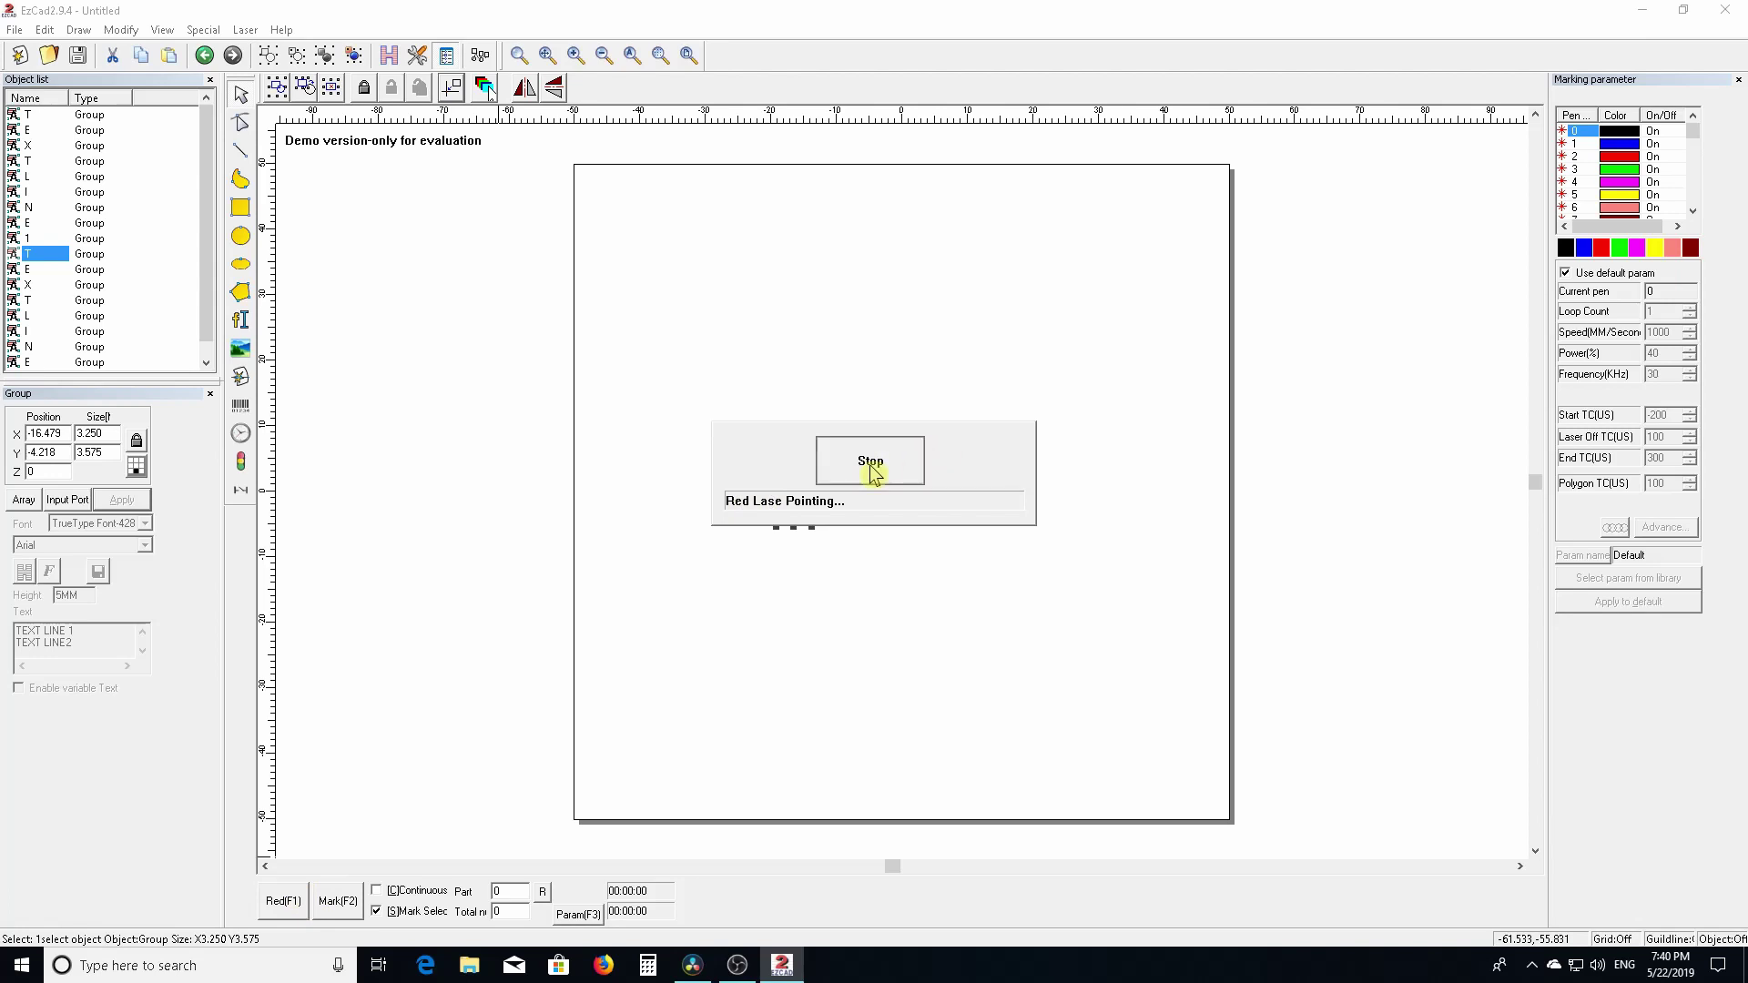
{"action": "left_click", "coordinate": [890, 448]}
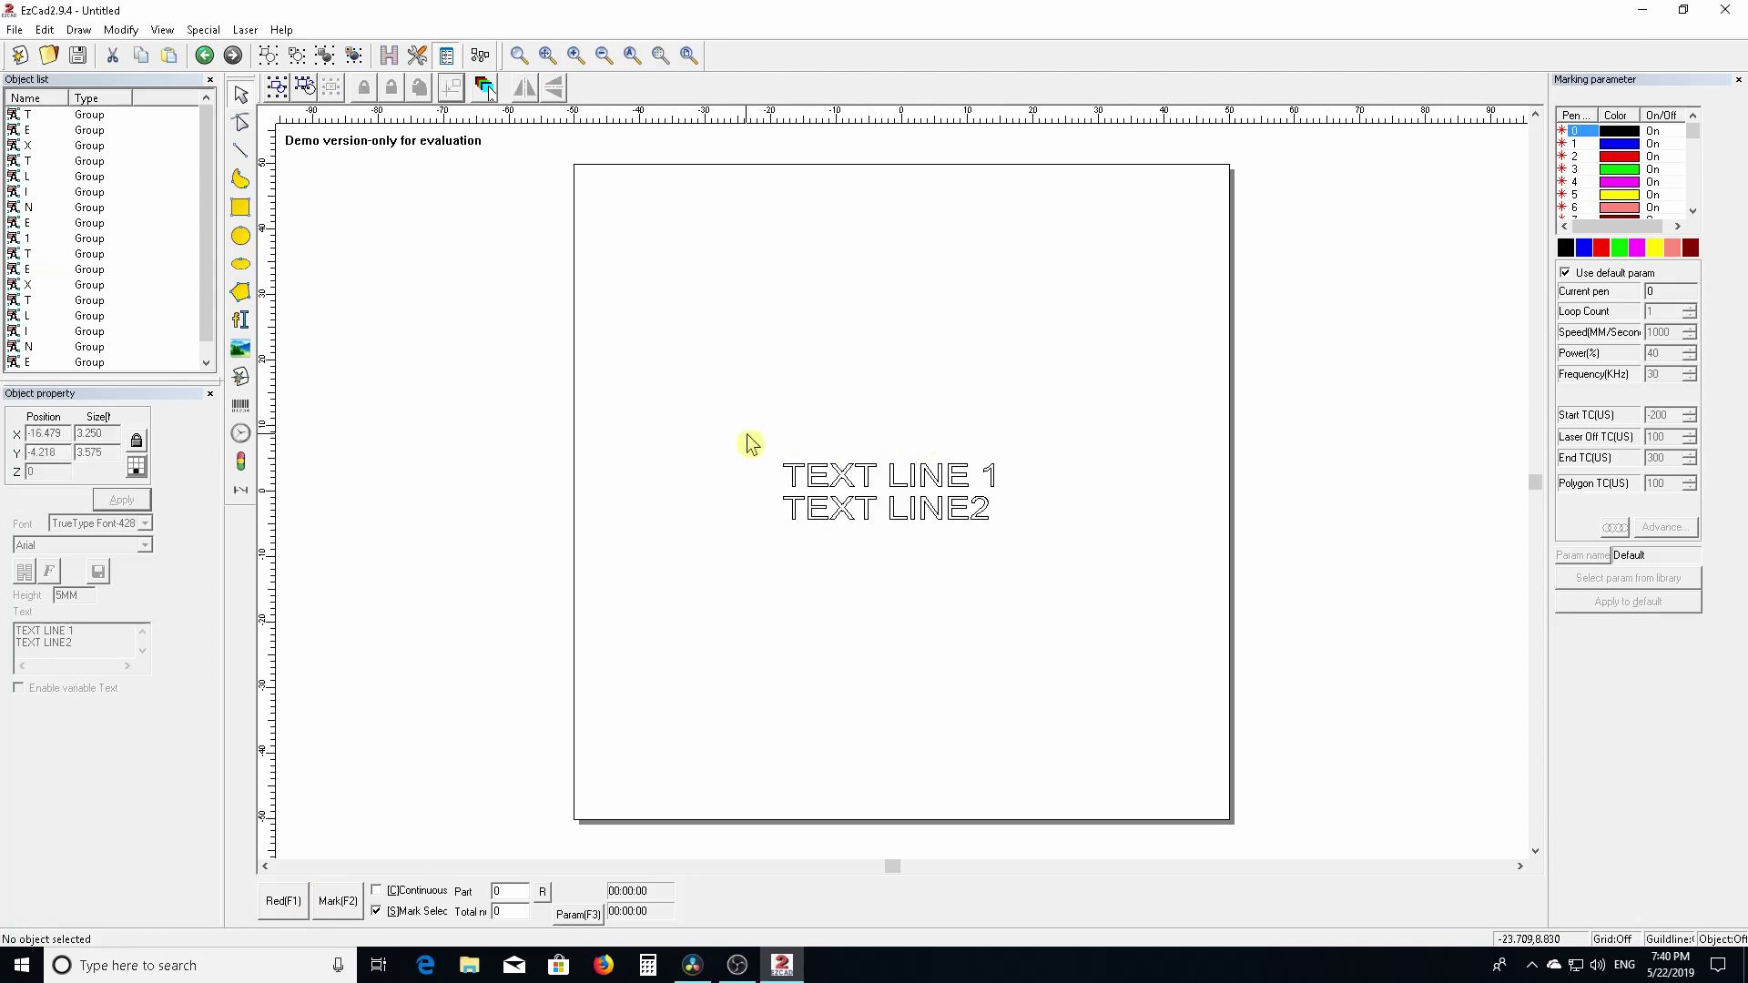
{"action": "left_click_drag", "start_coordinate": [749, 441], "coordinate": [1056, 537]}
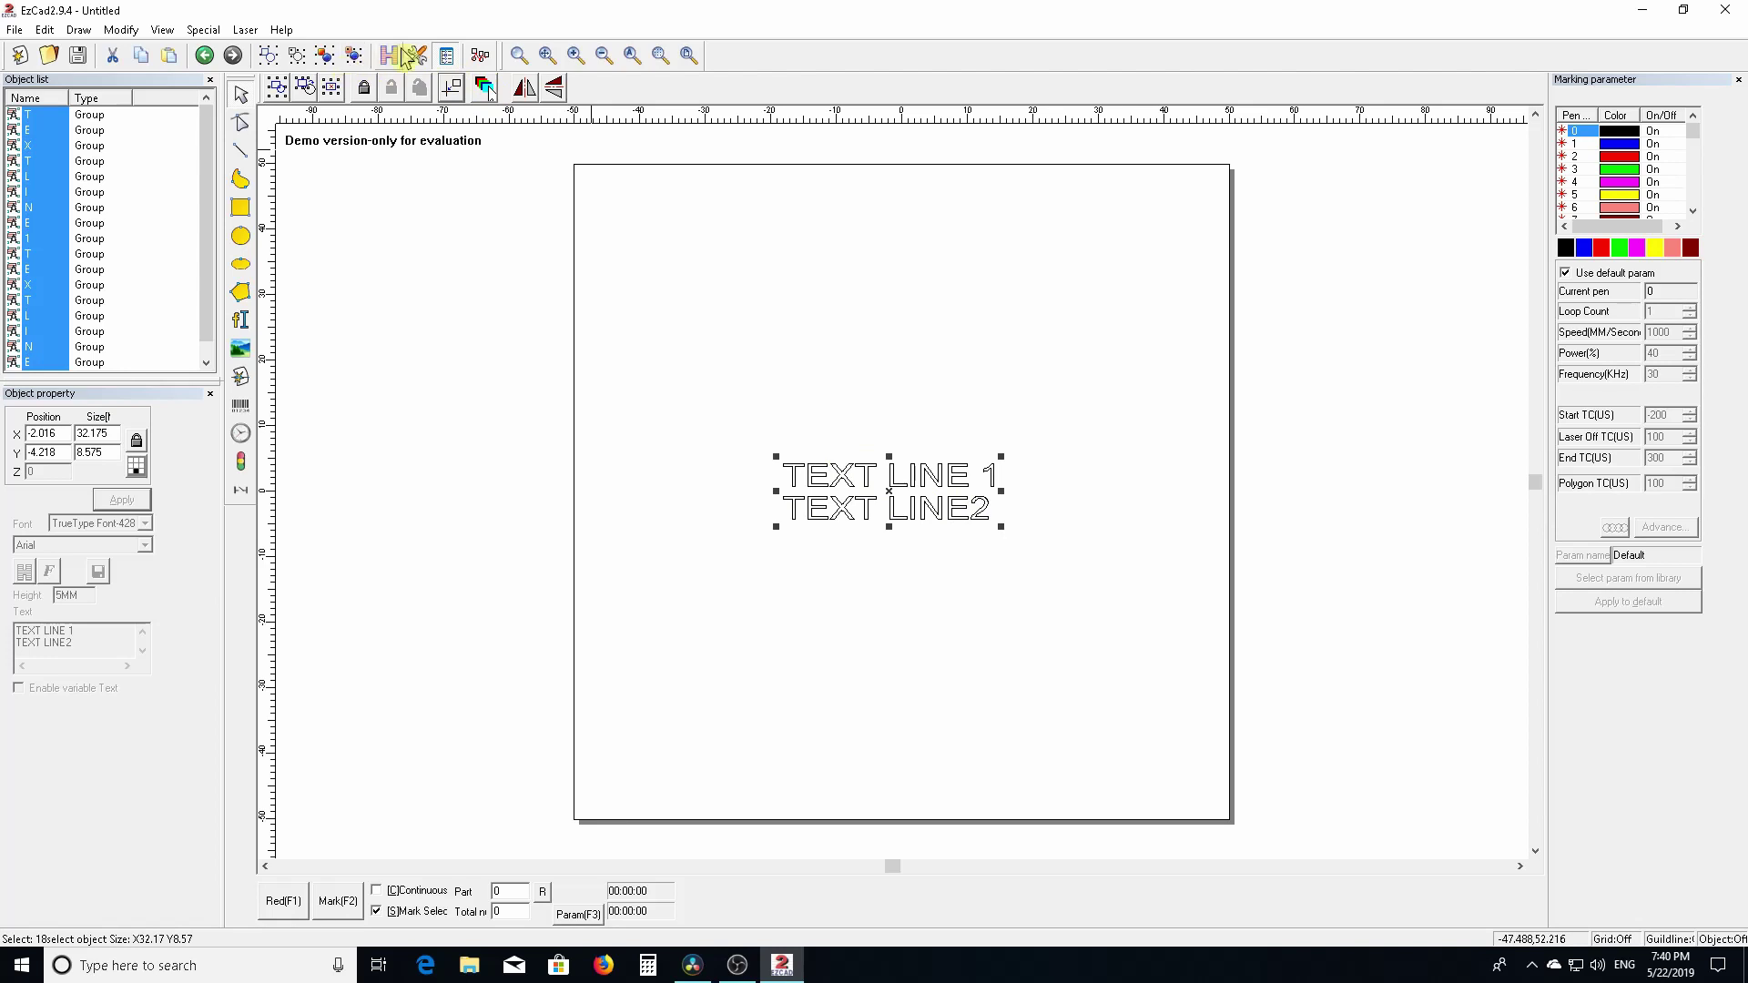
Merge the selected letters into one Group object sized 32.175 by 8.575.
{"action": "left_click", "coordinate": [333, 62]}
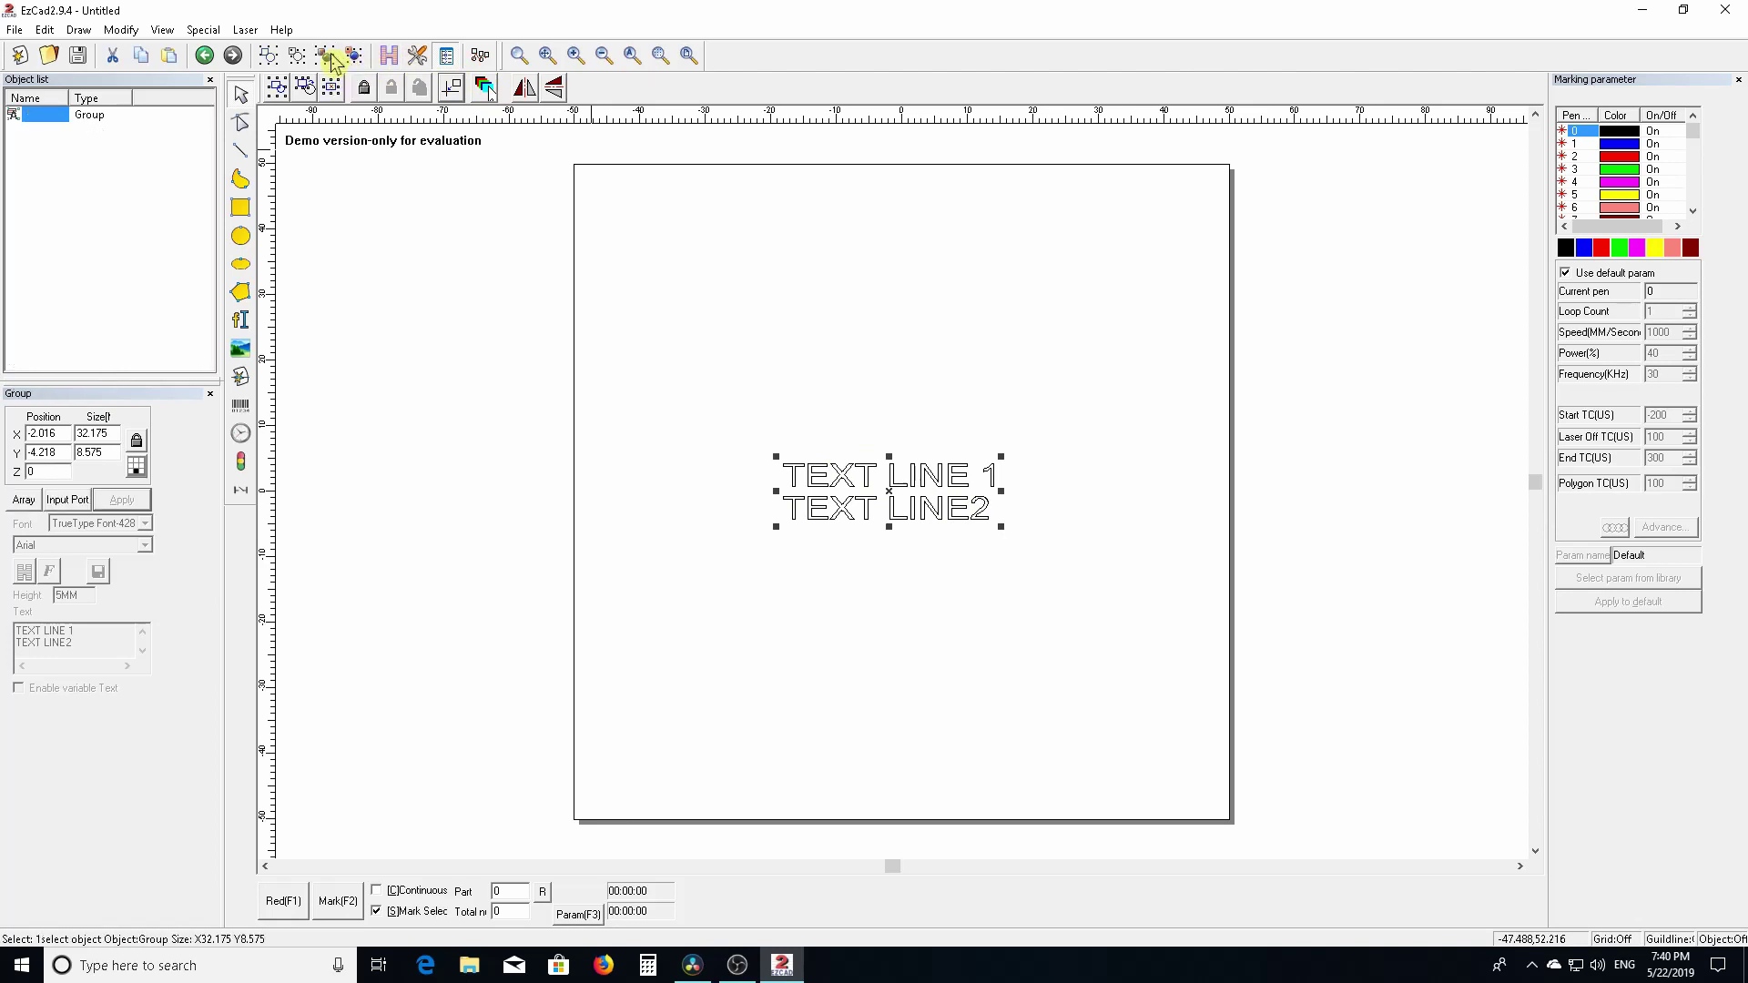
{"action": "left_click", "coordinate": [851, 356]}
{"action": "left_click", "coordinate": [922, 482]}
{"action": "left_click", "coordinate": [850, 426]}
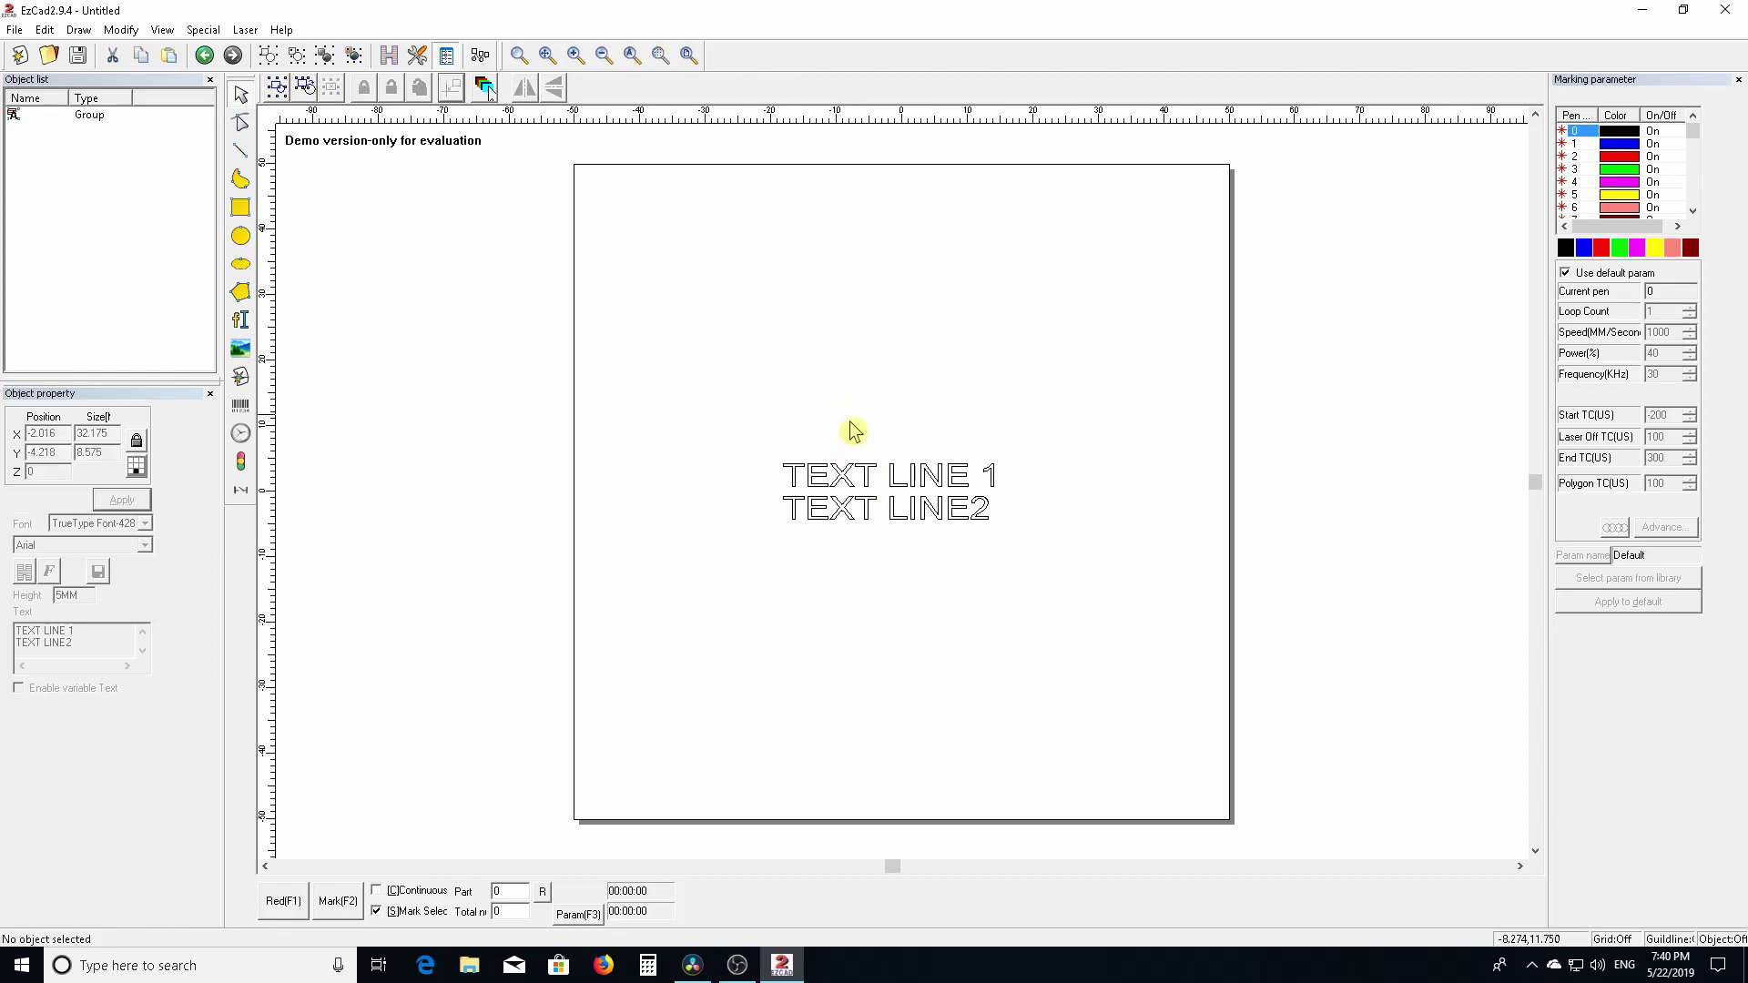
{"action": "left_click", "coordinate": [847, 472]}
Toggle the grouped text between selection and rotate mode.
{"action": "left_click", "coordinate": [848, 468]}
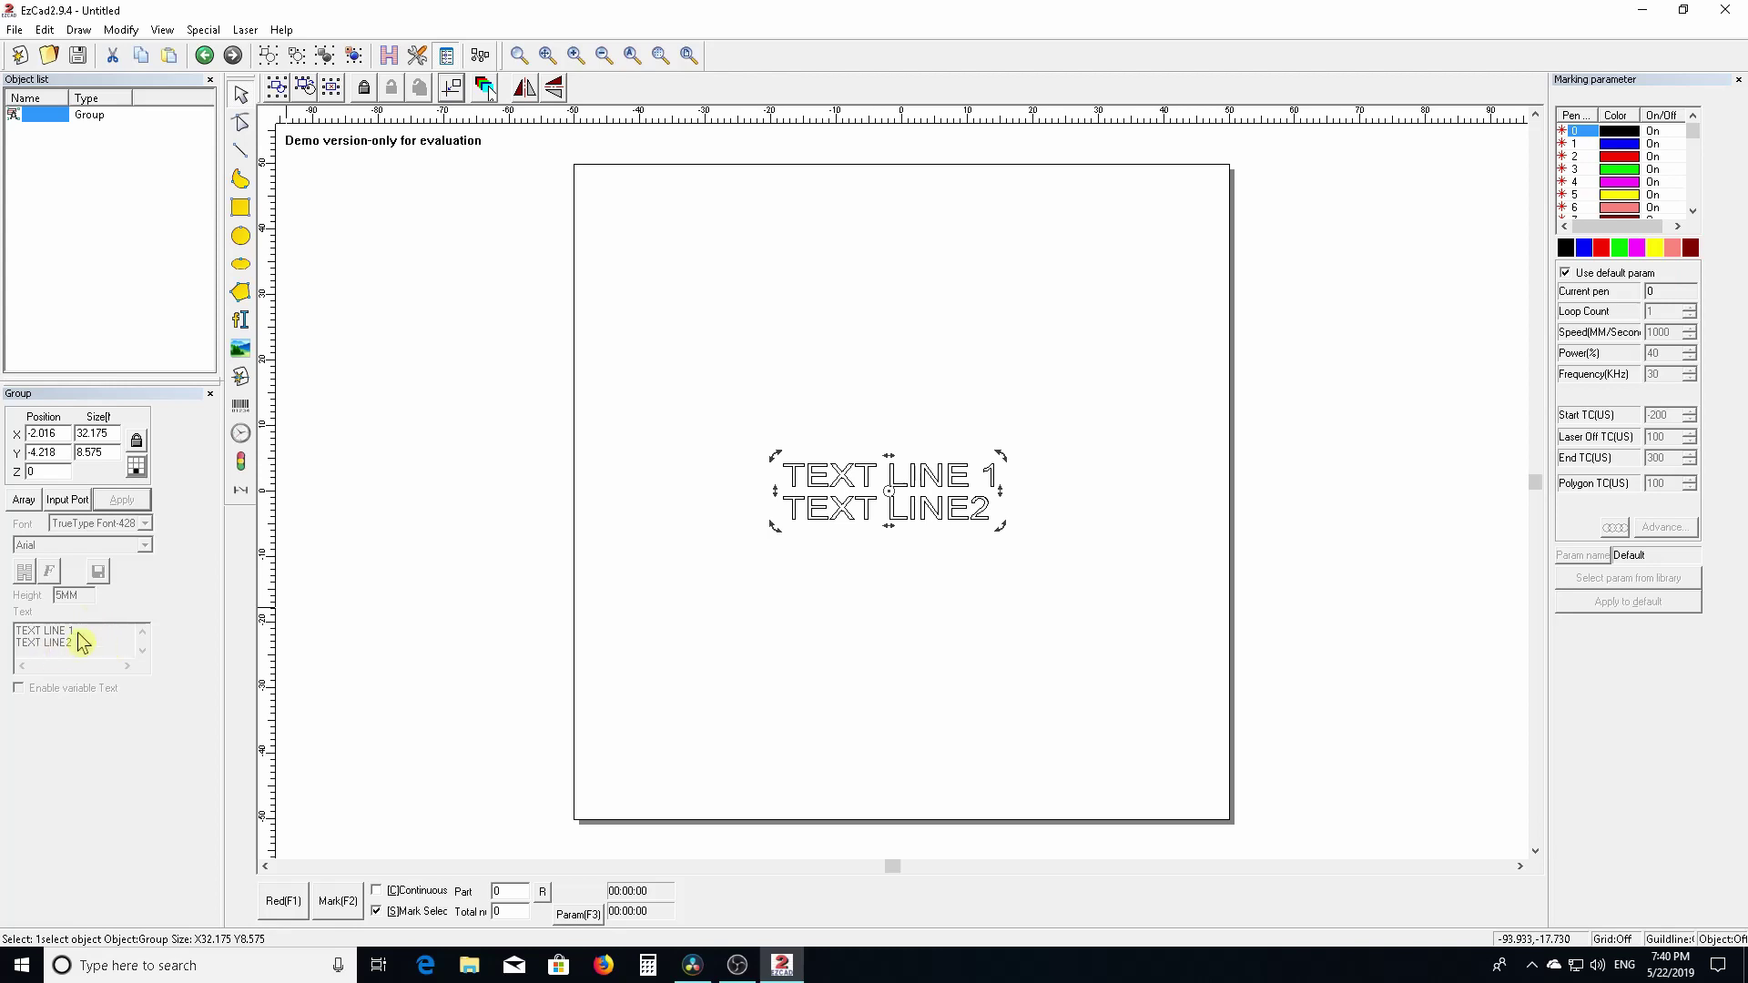
{"action": "left_click", "coordinate": [558, 569]}
{"action": "left_click", "coordinate": [967, 512]}
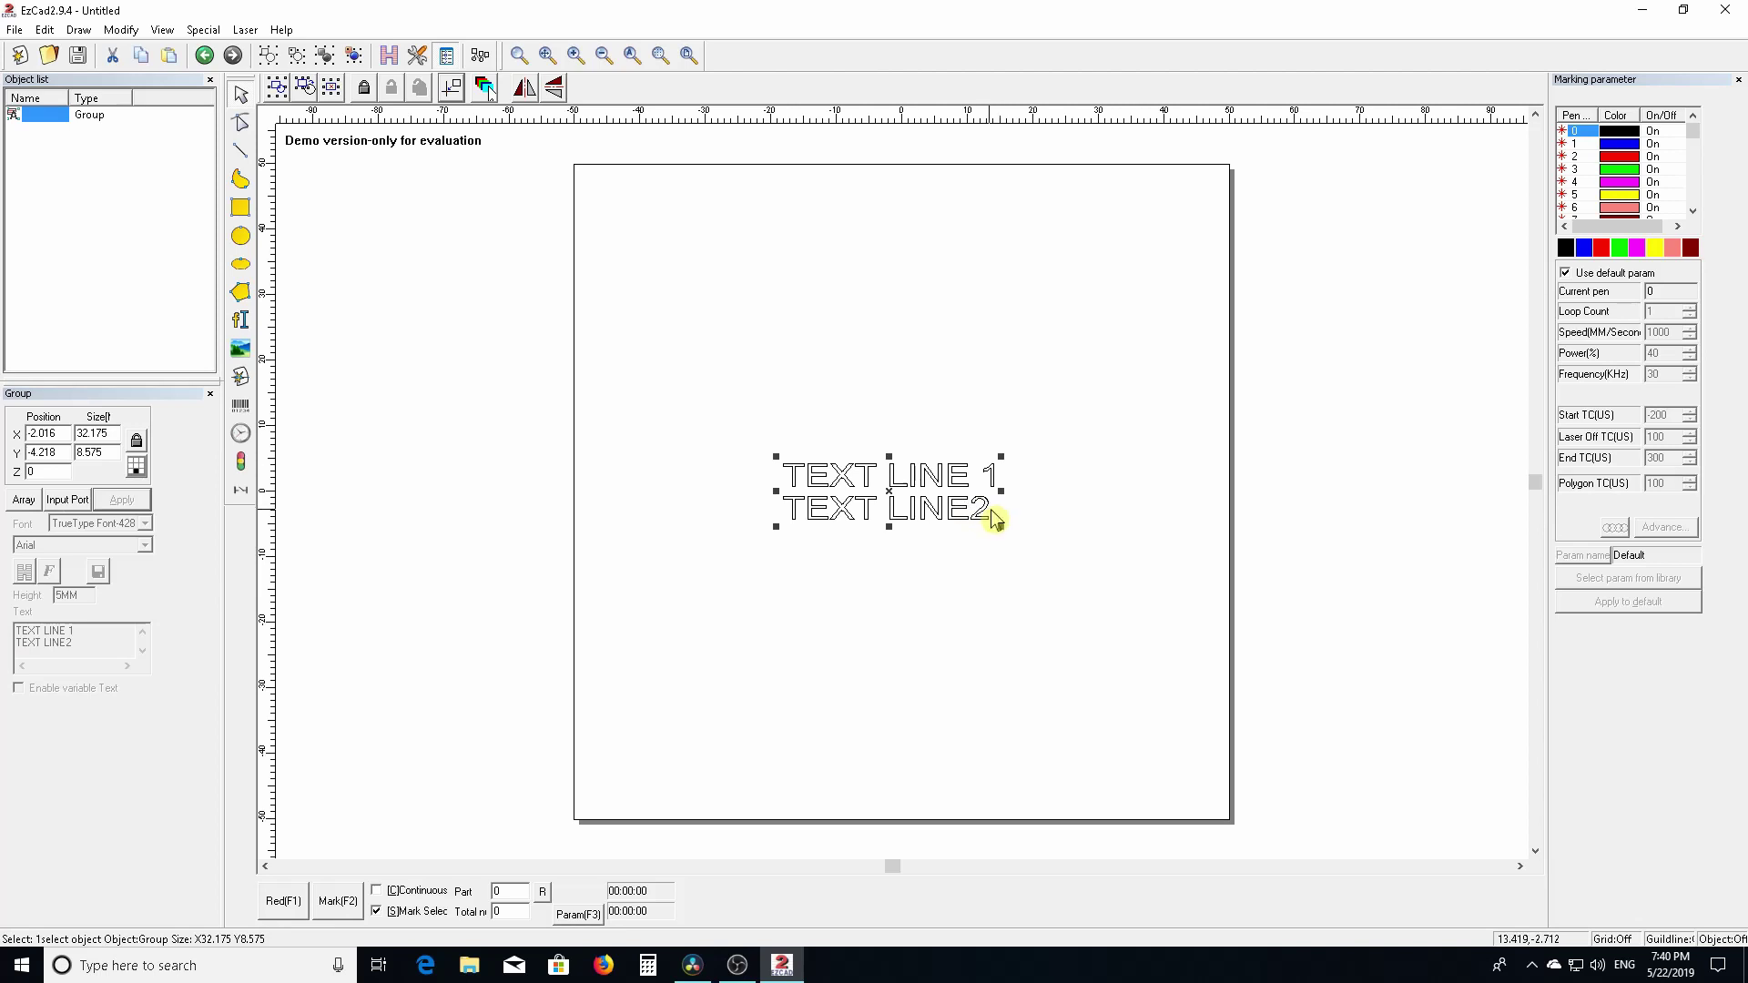
{"action": "left_click", "coordinate": [991, 515]}
{"action": "left_click", "coordinate": [953, 515]}
{"action": "left_click", "coordinate": [963, 515]}
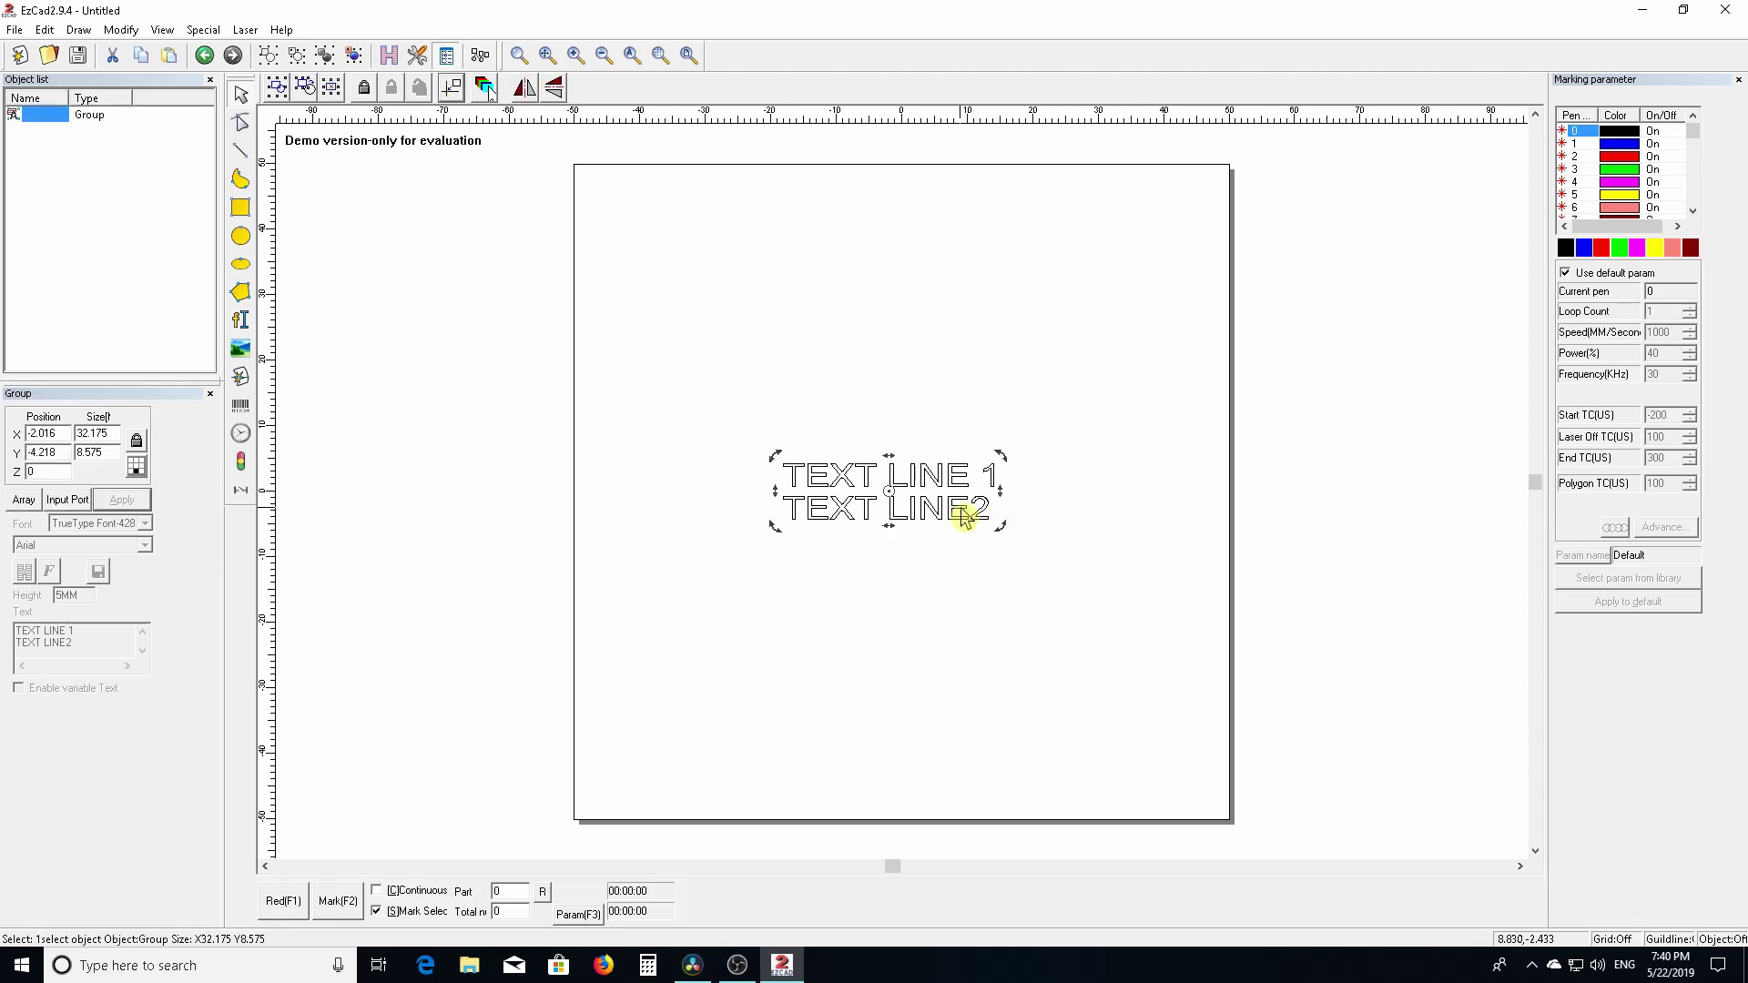
Ungroup the text and nudge the 2 of LINE2 right to X 13.142, Y -4.637.
{"action": "left_click", "coordinate": [354, 54]}
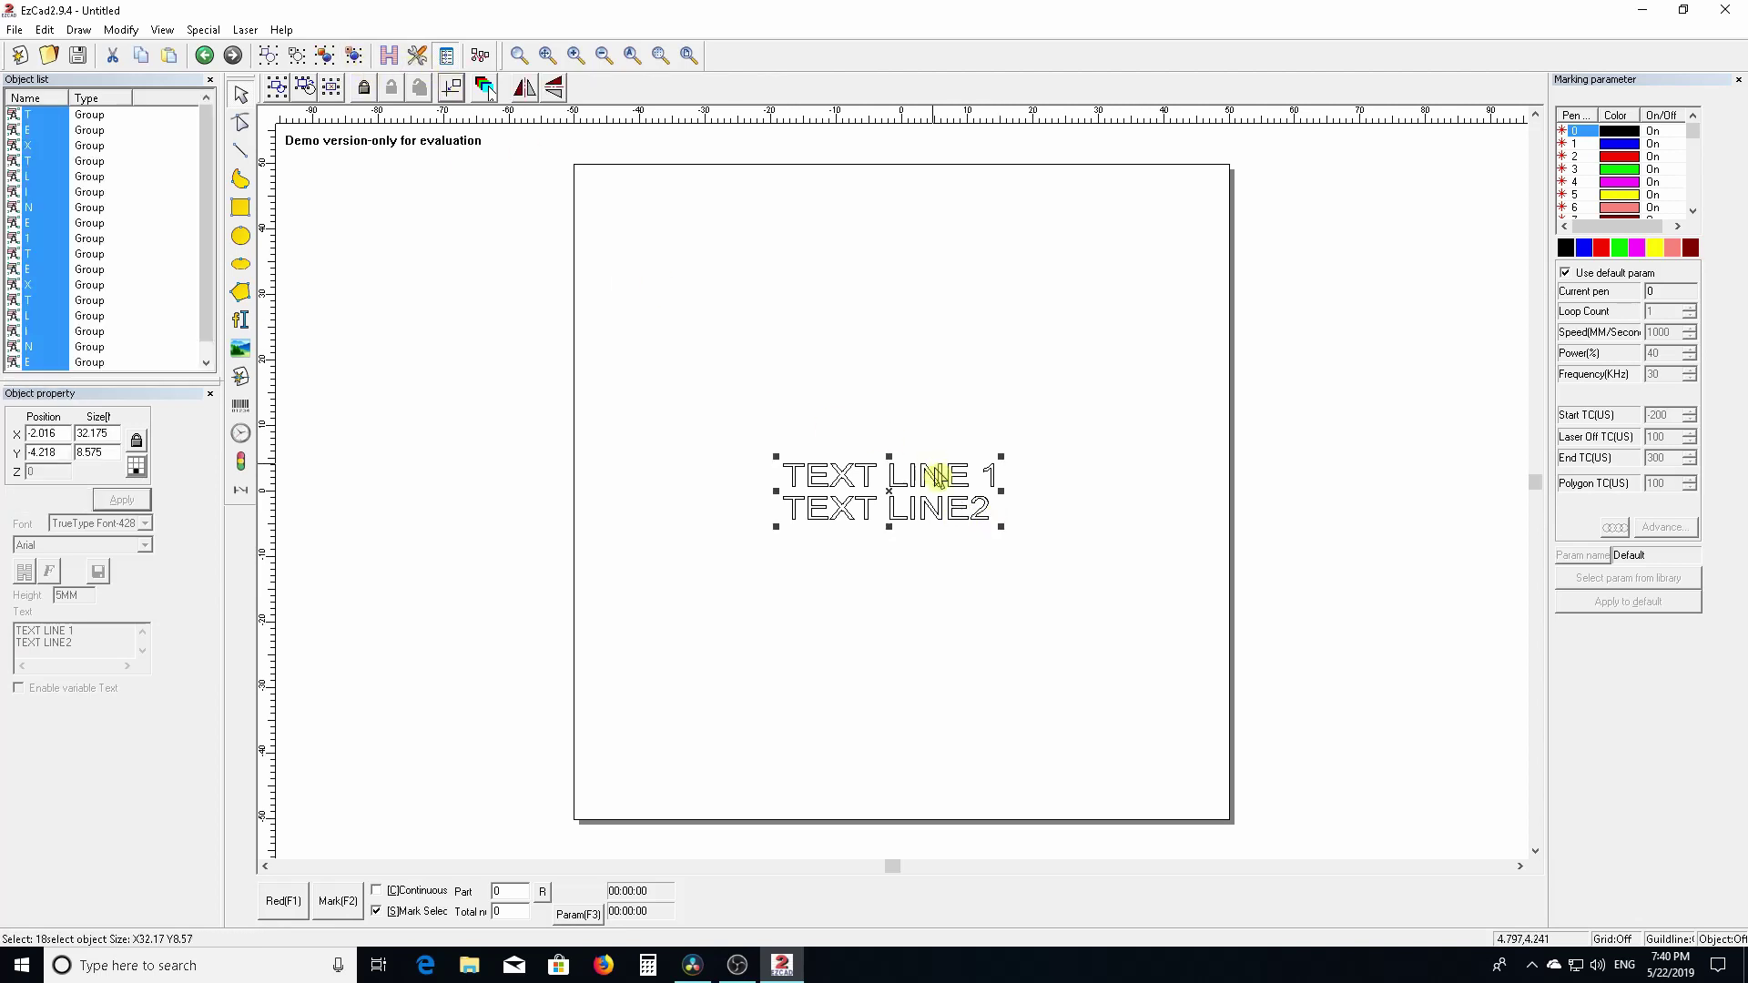
{"action": "left_click", "coordinate": [968, 537]}
{"action": "left_click", "coordinate": [978, 512]}
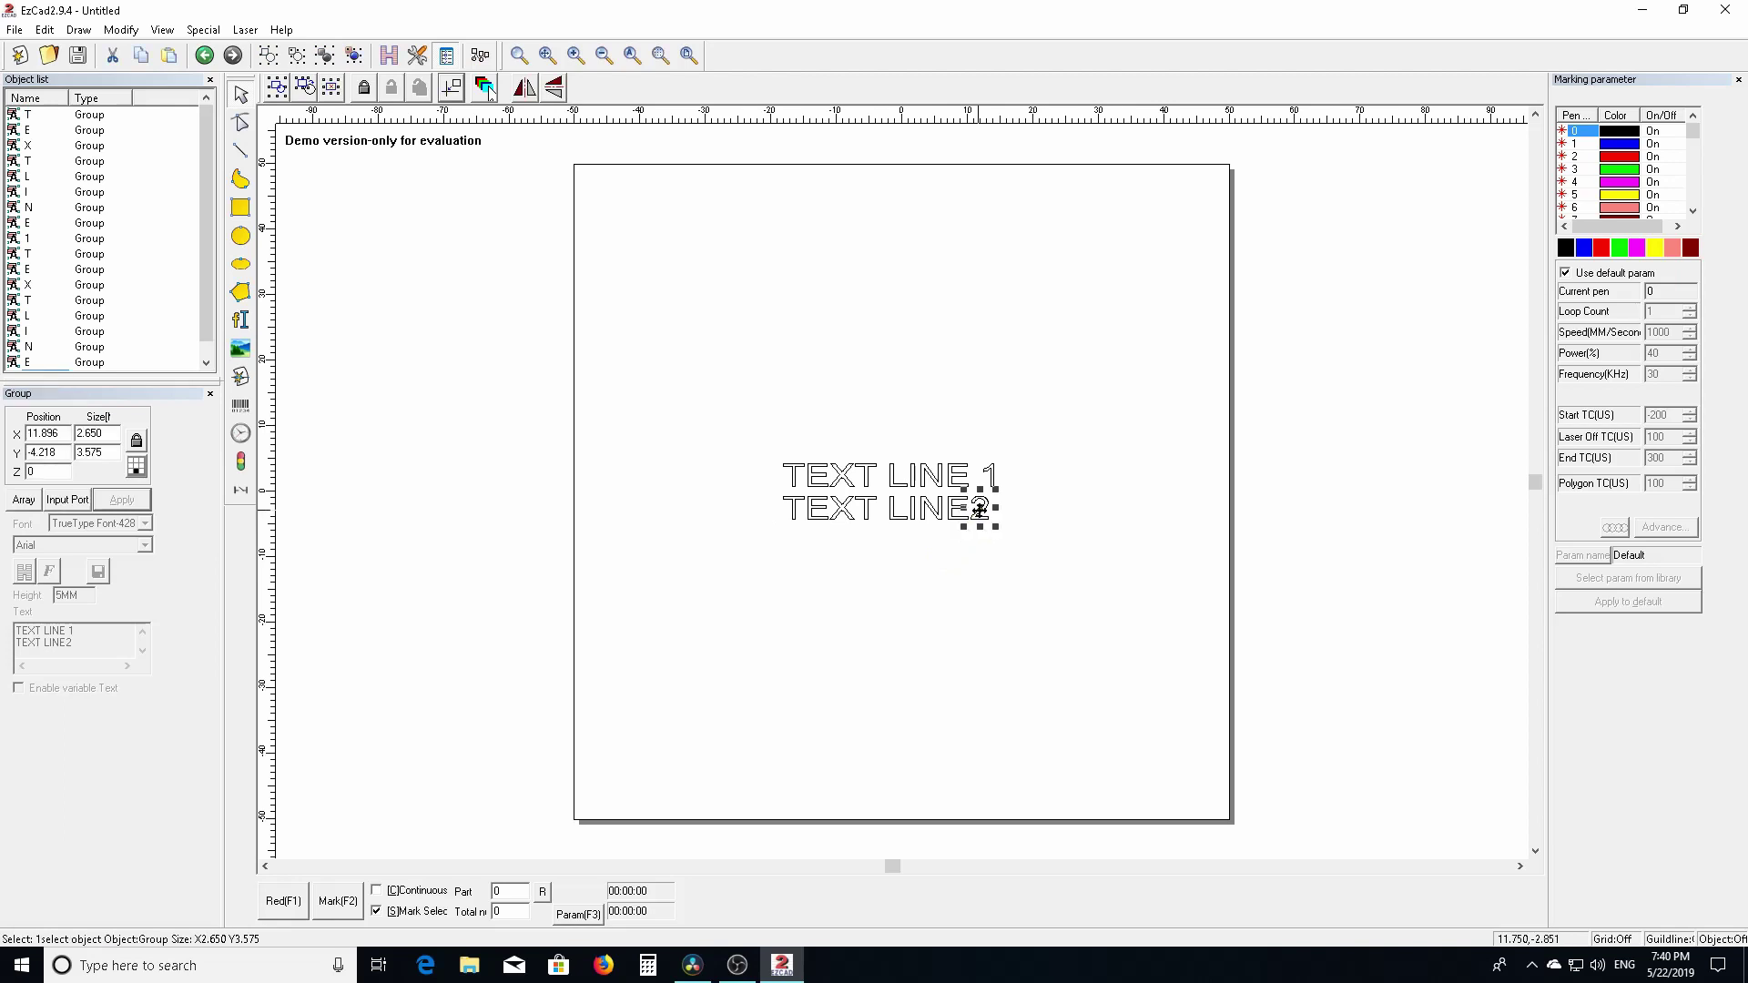
{"action": "left_click_drag", "start_coordinate": [979, 510], "coordinate": [988, 512]}
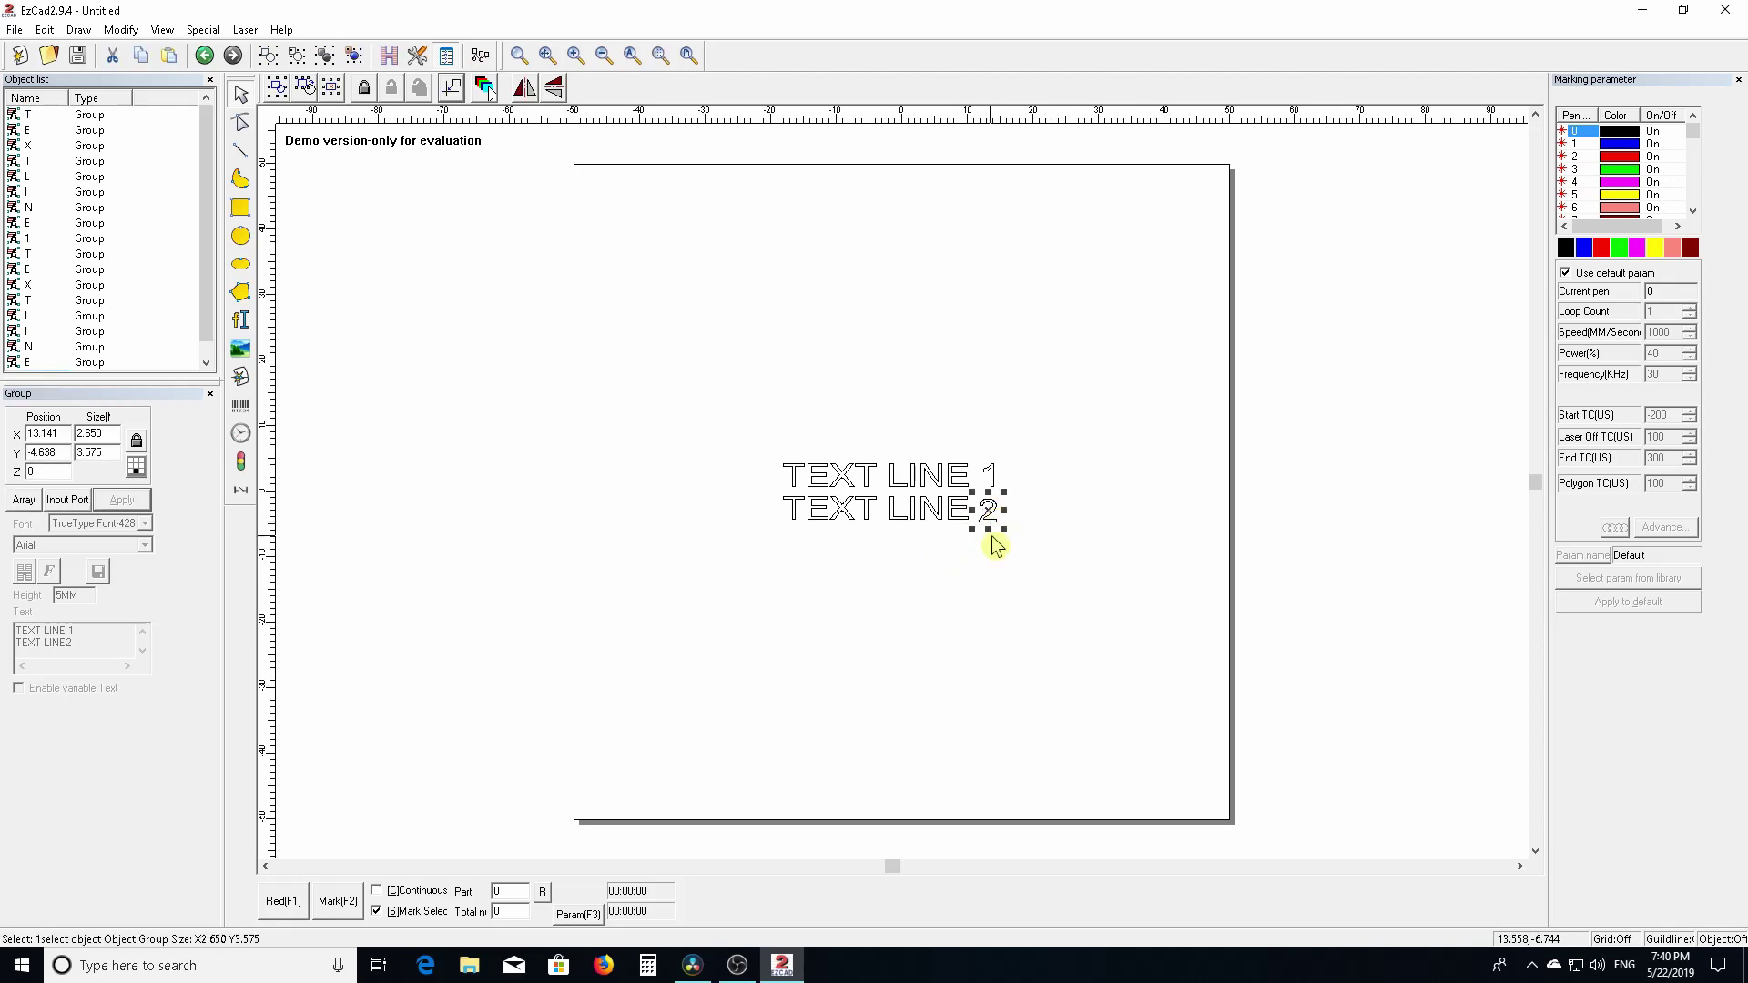
{"action": "left_click", "coordinate": [1007, 608]}
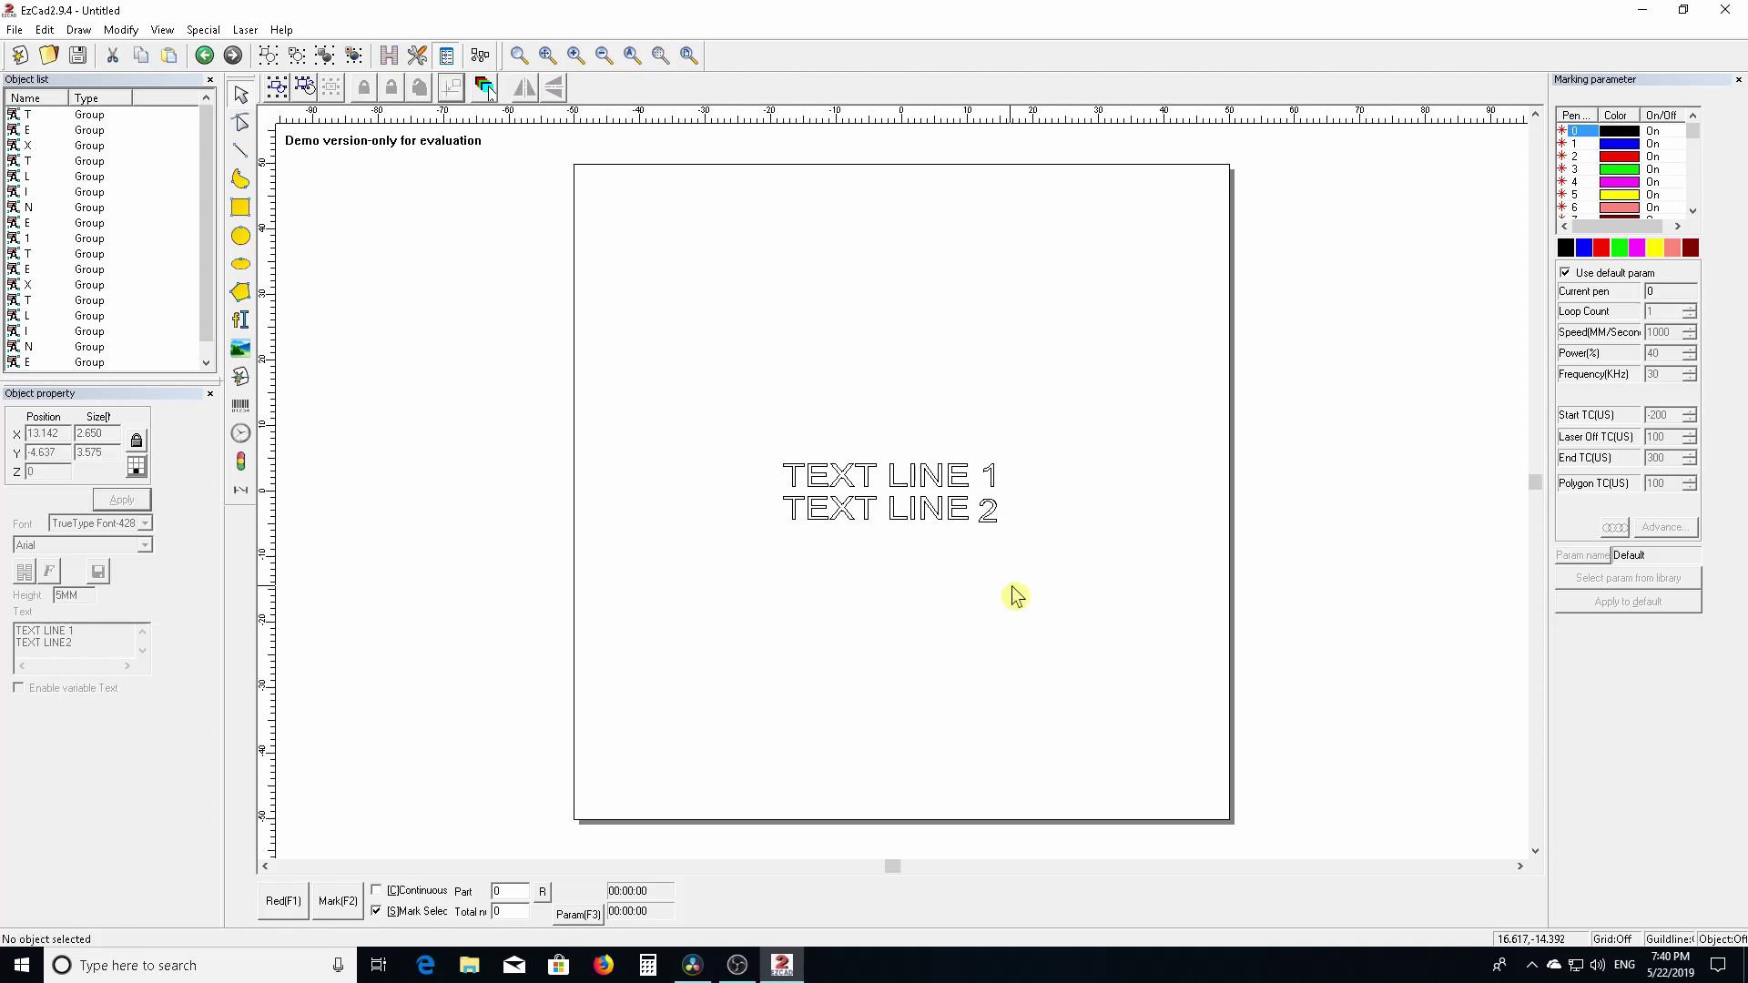
Select the first T of line one.
{"action": "left_click", "coordinate": [867, 483]}
{"action": "left_click", "coordinate": [792, 456]}
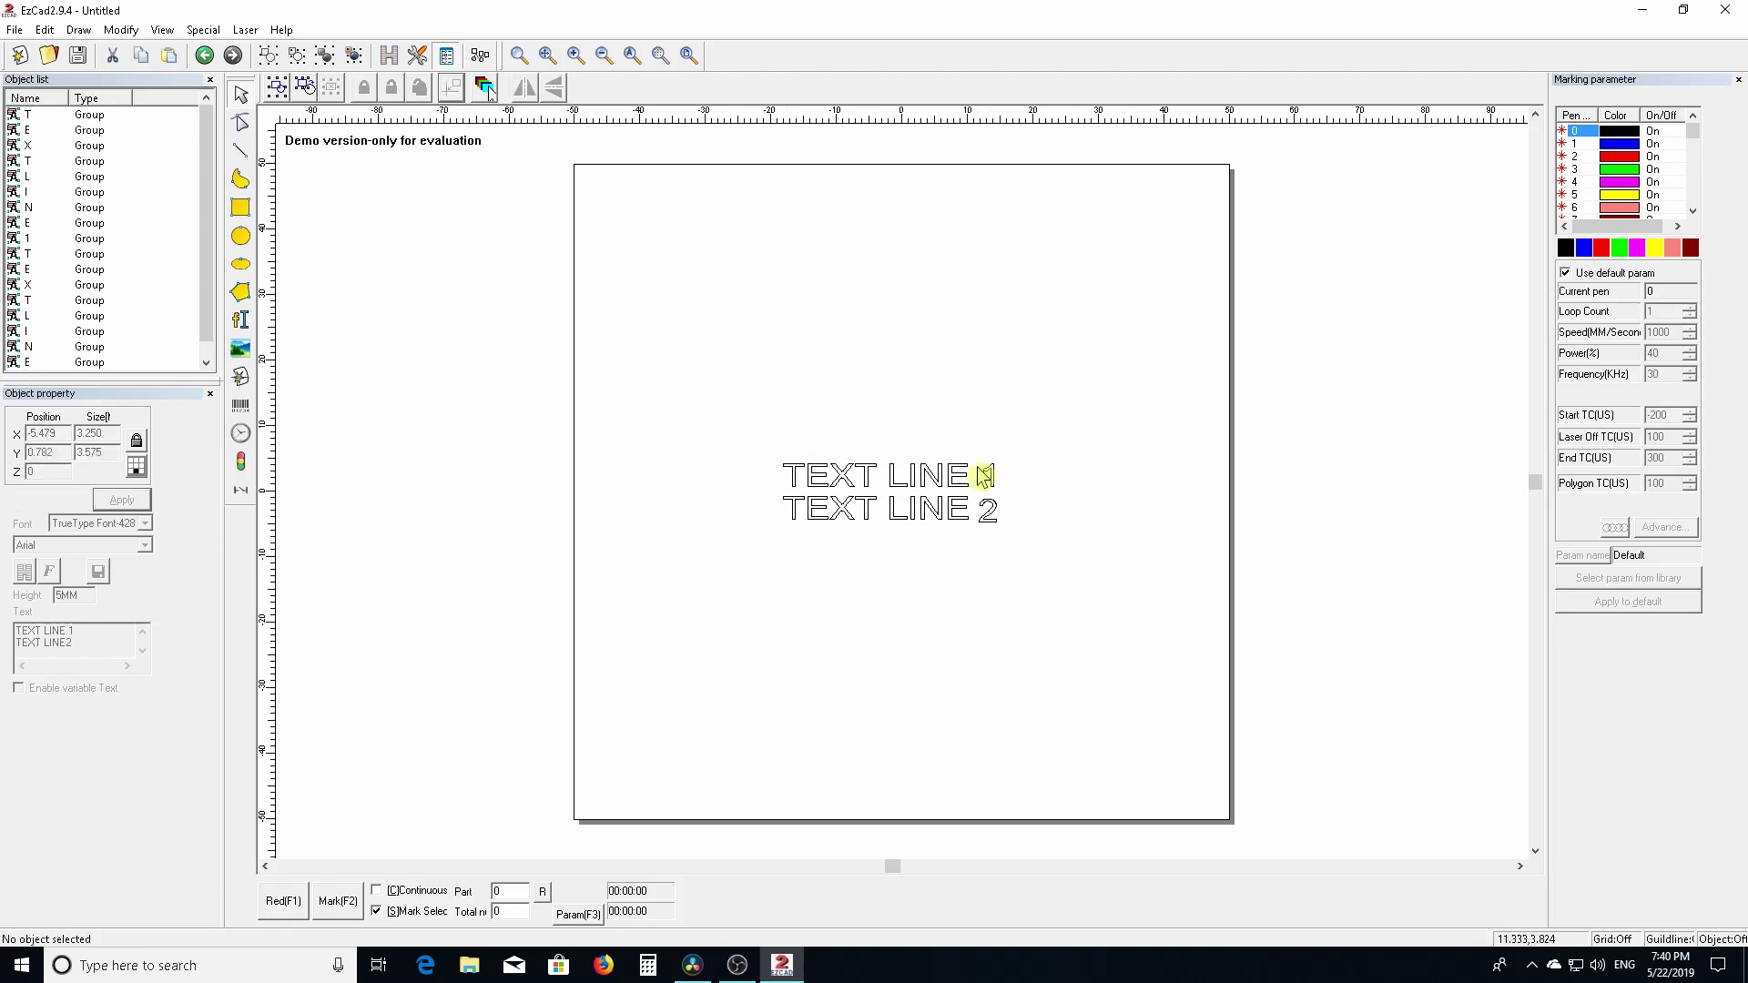
{"action": "left_click", "coordinate": [794, 474]}
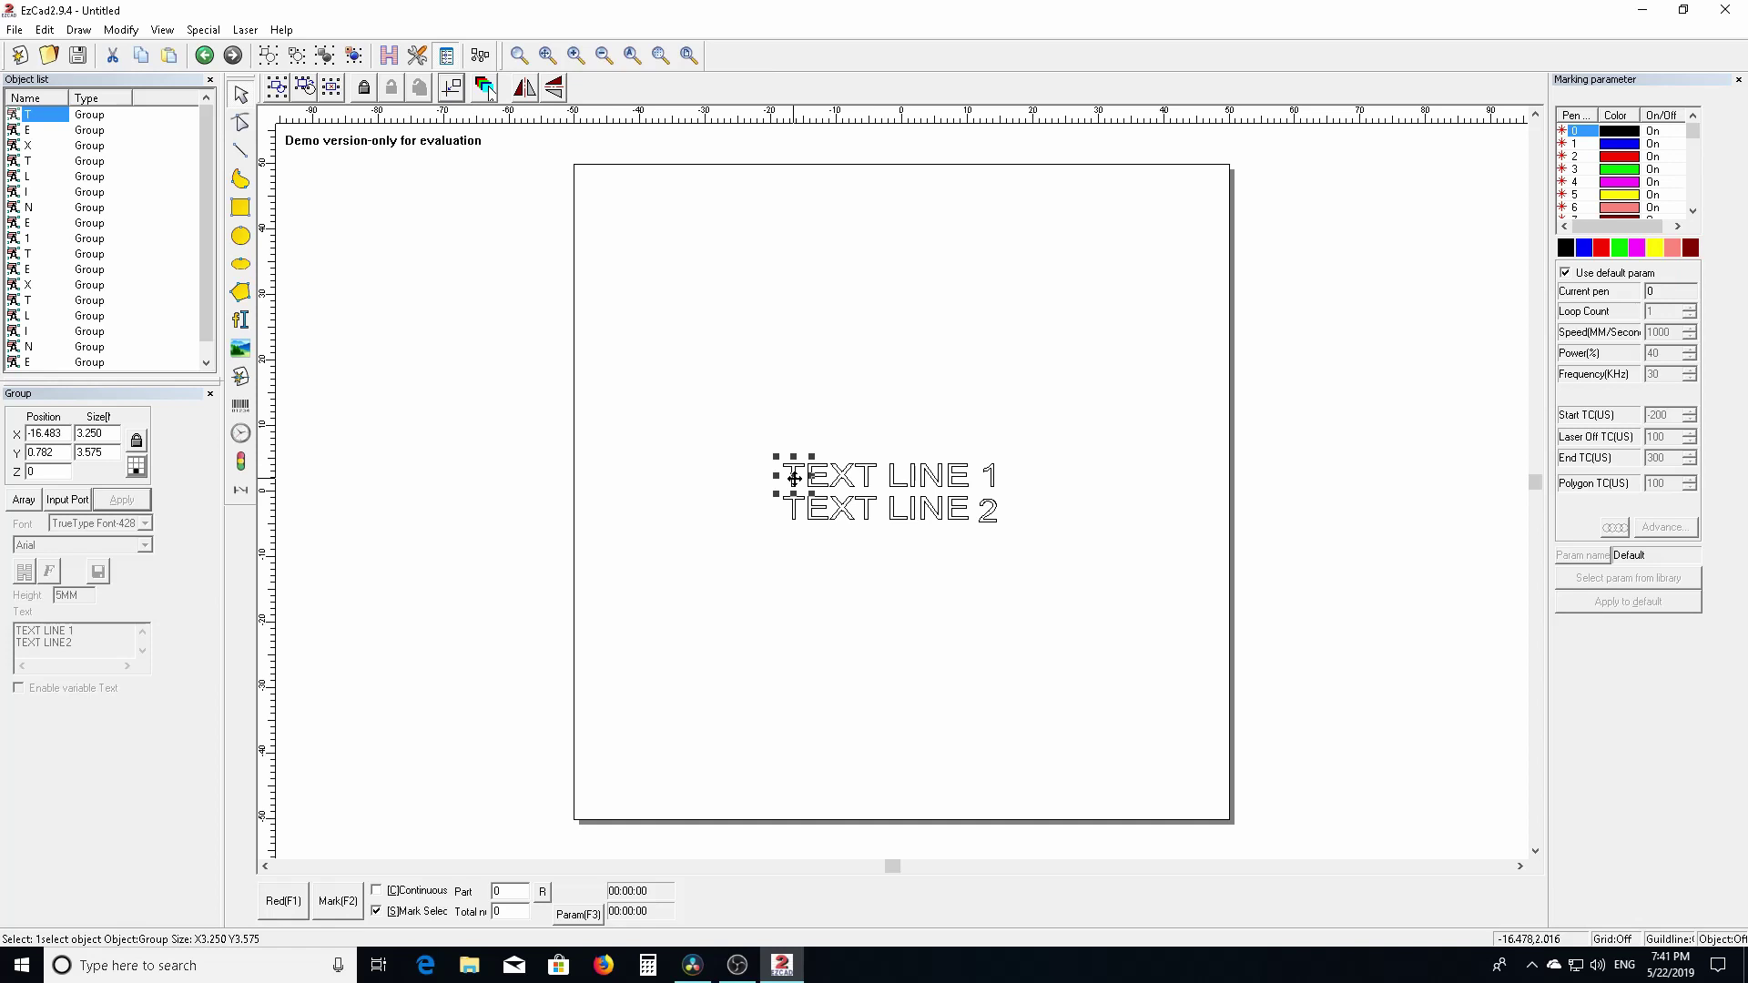
Realign line one's first T with line two, nudging it left and then back right.
{"action": "left_click_drag", "start_coordinate": [794, 477], "coordinate": [783, 477]}
{"action": "left_click", "coordinate": [988, 474]}
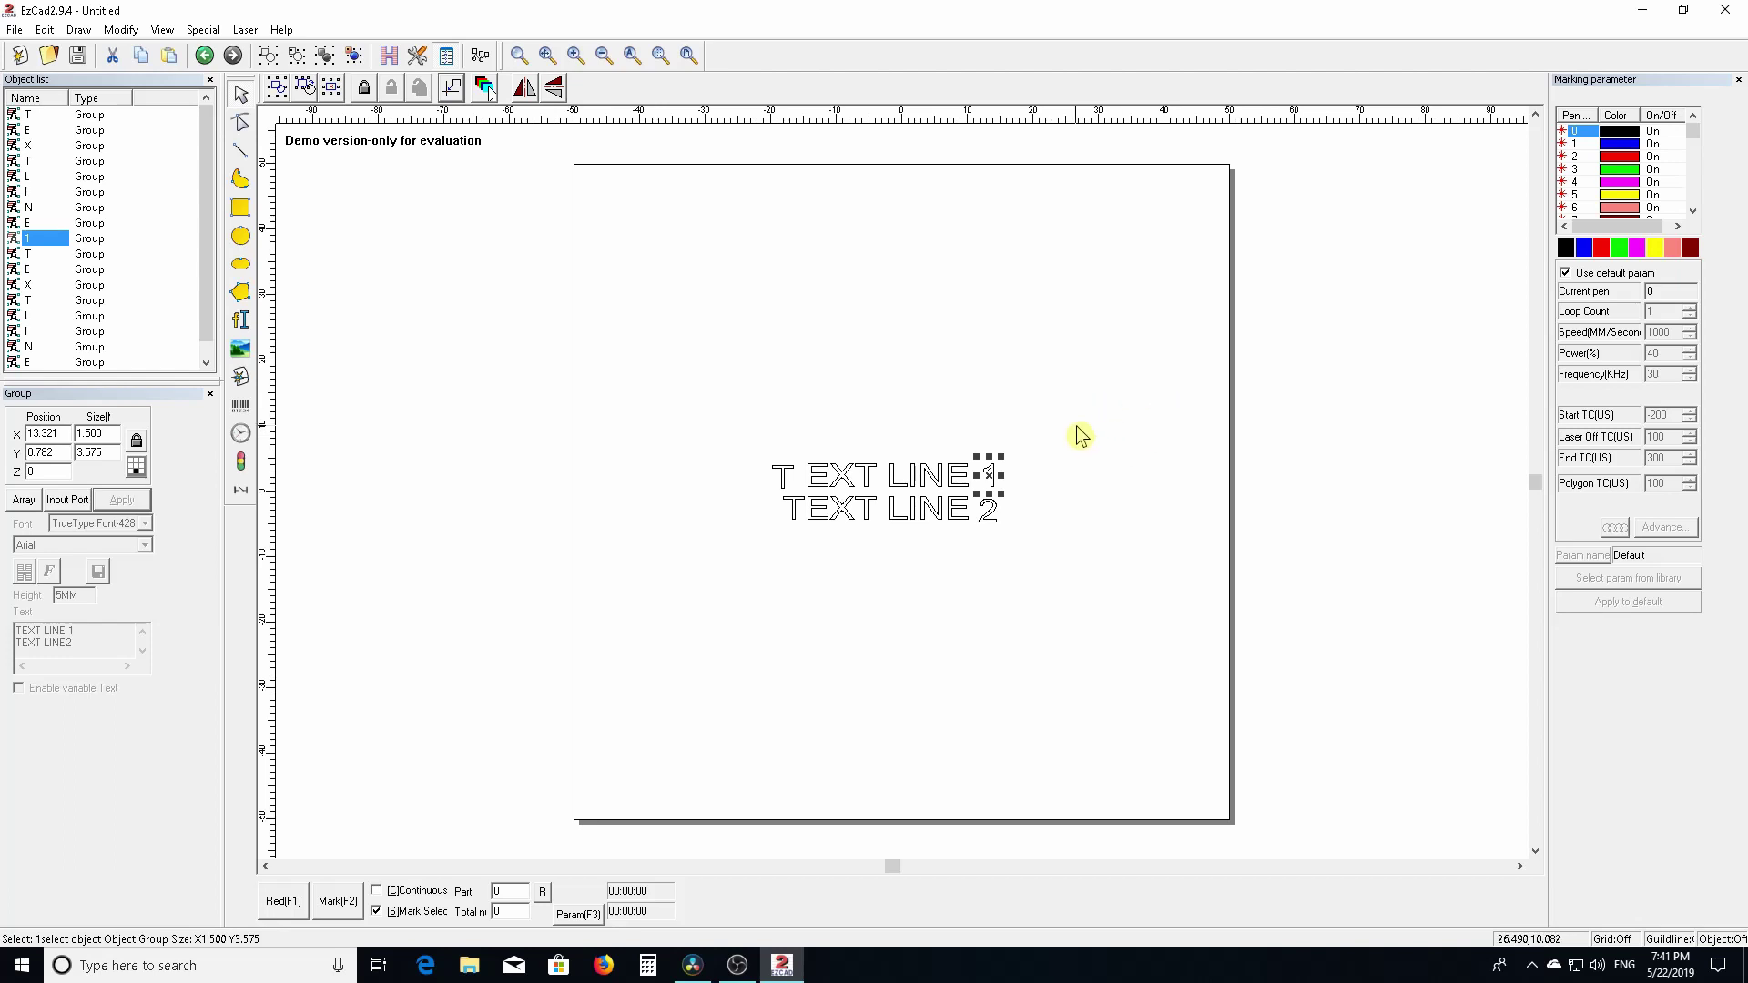
{"action": "left_click", "coordinate": [787, 488]}
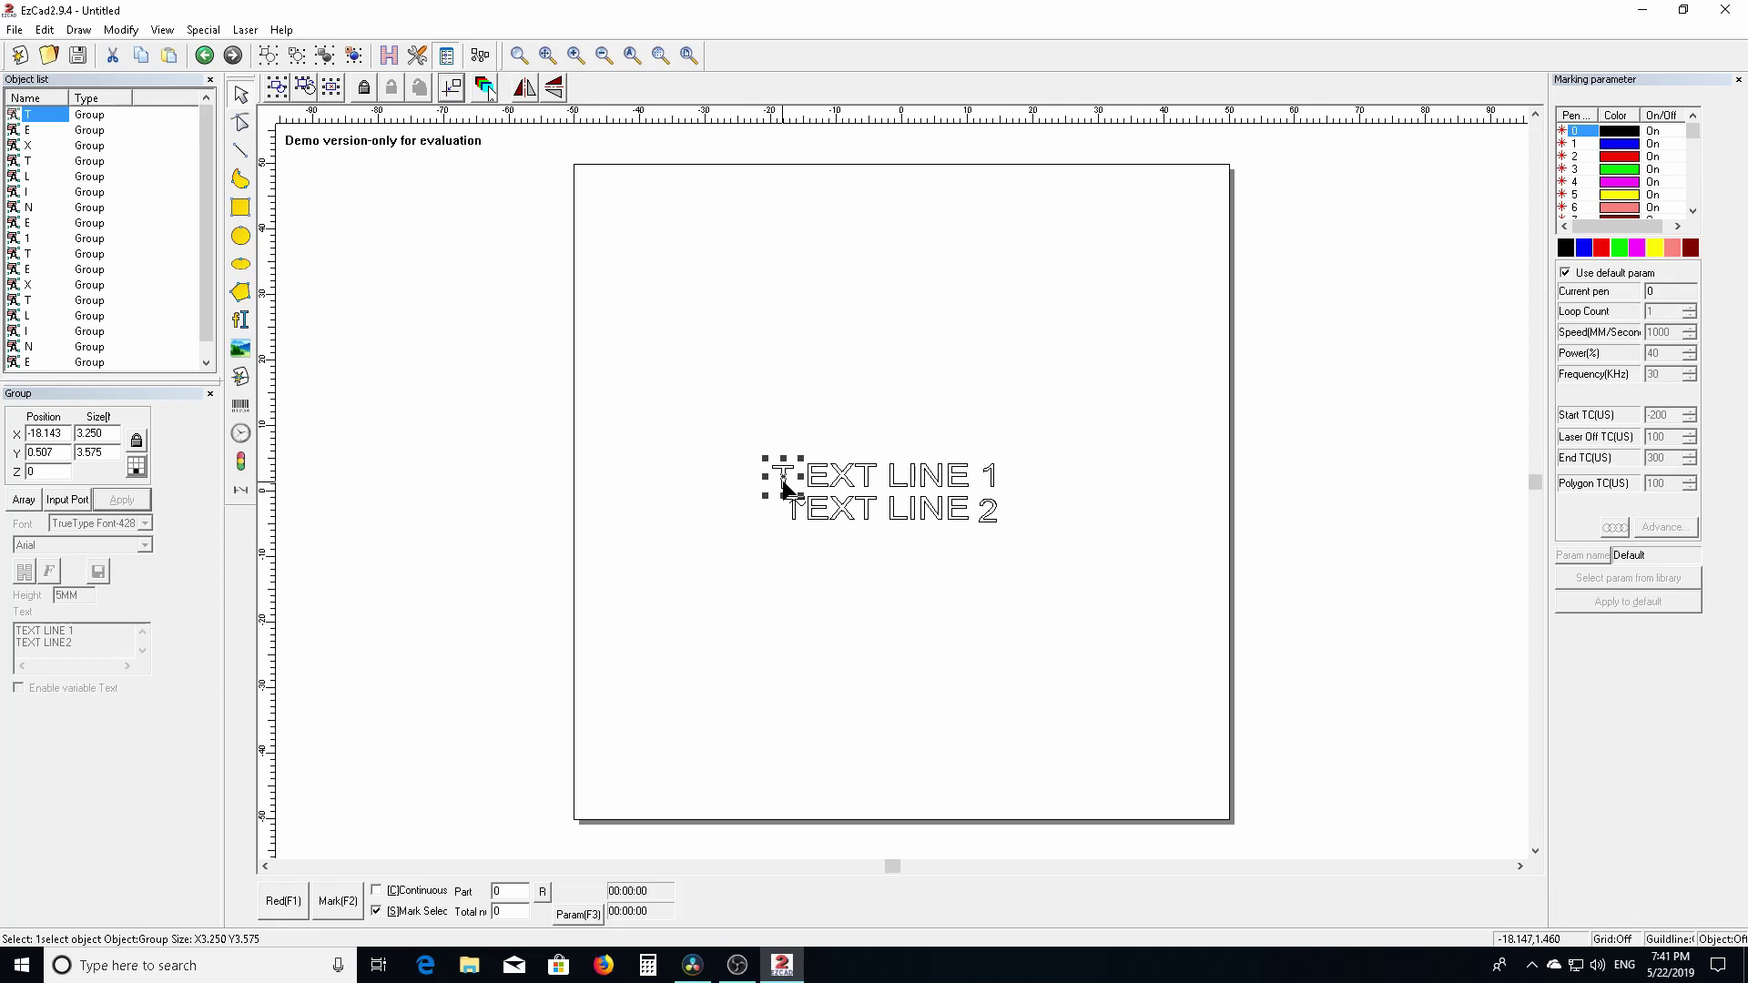
{"action": "left_click", "coordinate": [793, 480]}
{"action": "scroll", "coordinate": [792, 480], "scroll_direction": "up", "scroll_amount": 2}
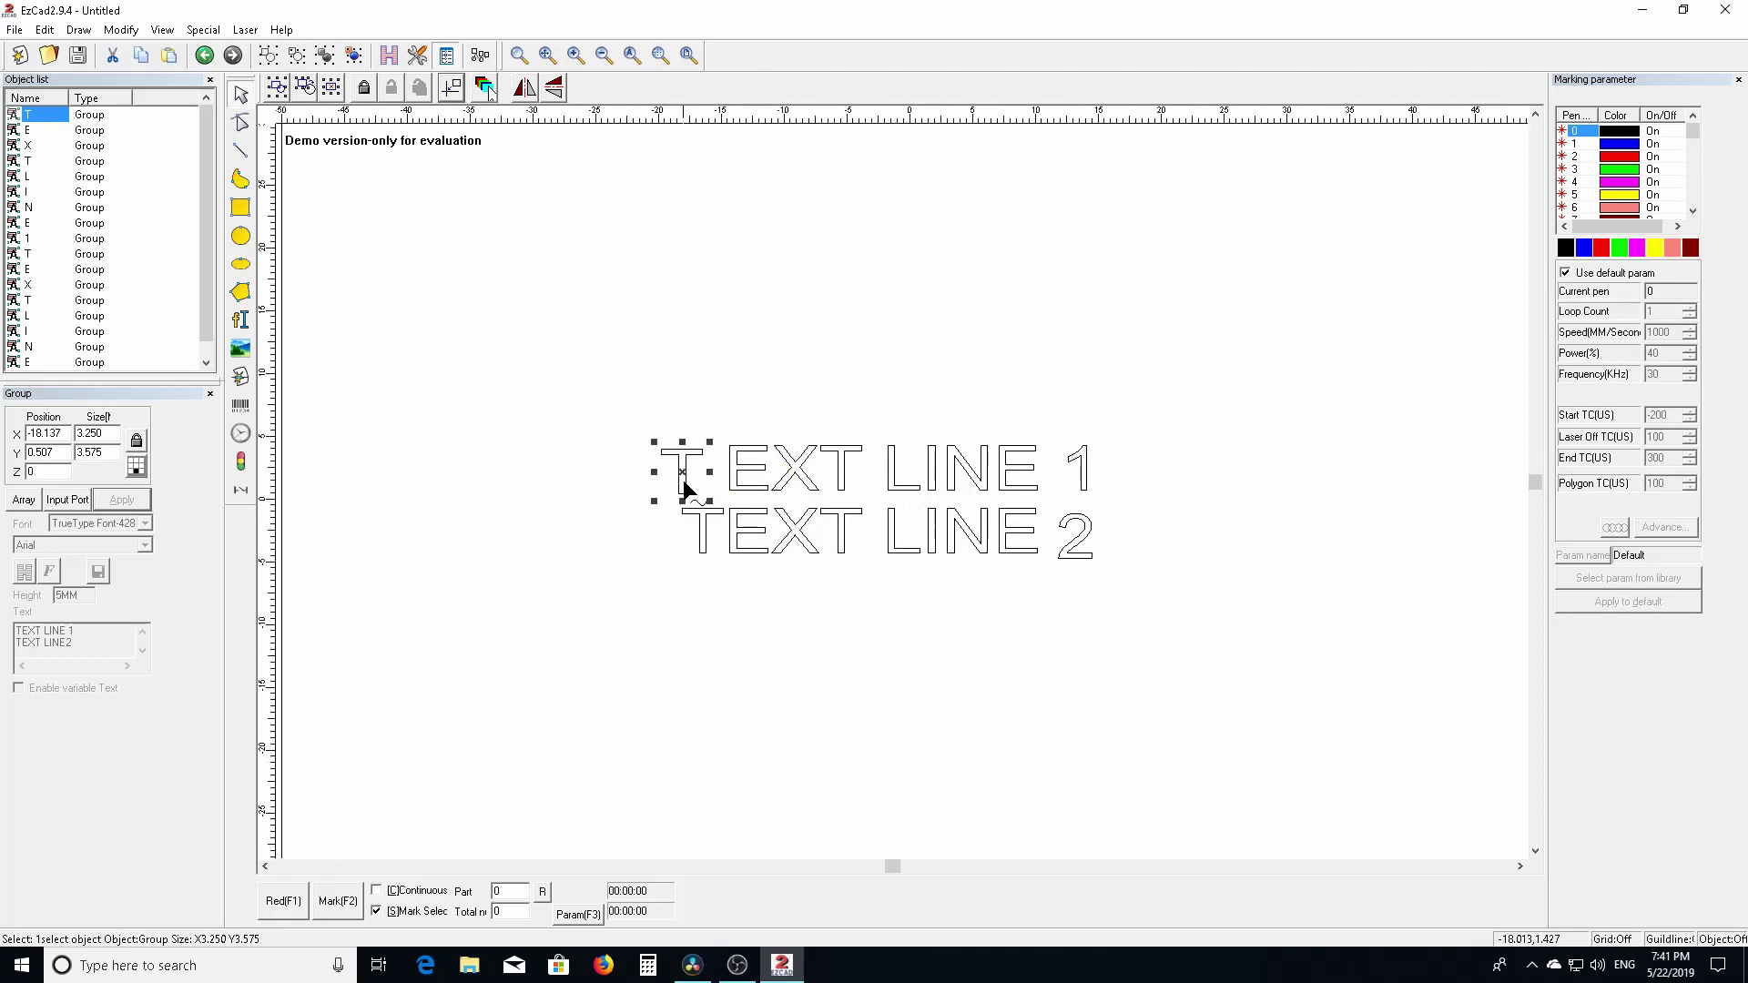
{"action": "left_click_drag", "start_coordinate": [683, 472], "coordinate": [704, 465]}
{"action": "left_click", "coordinate": [987, 386]}
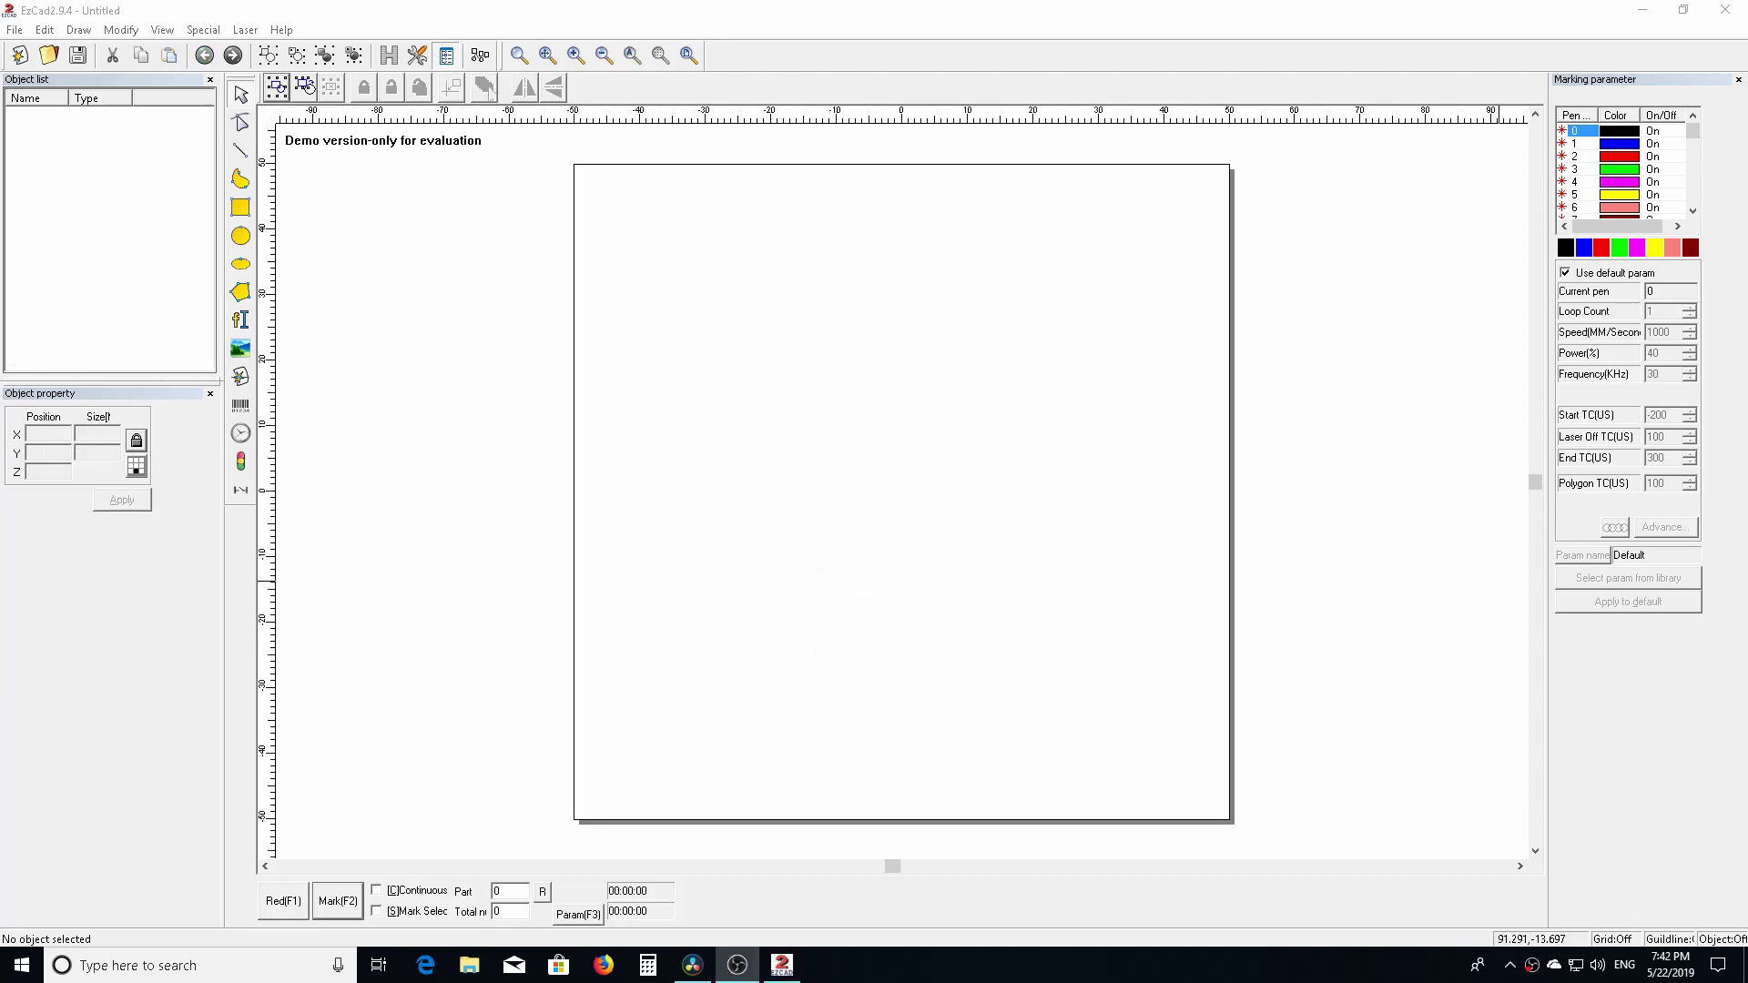
Place a new Arial 'TEXT' object on the canvas, then bring up the marking configuration.
{"action": "left_click", "coordinate": [241, 319]}
{"action": "left_click", "coordinate": [780, 435]}
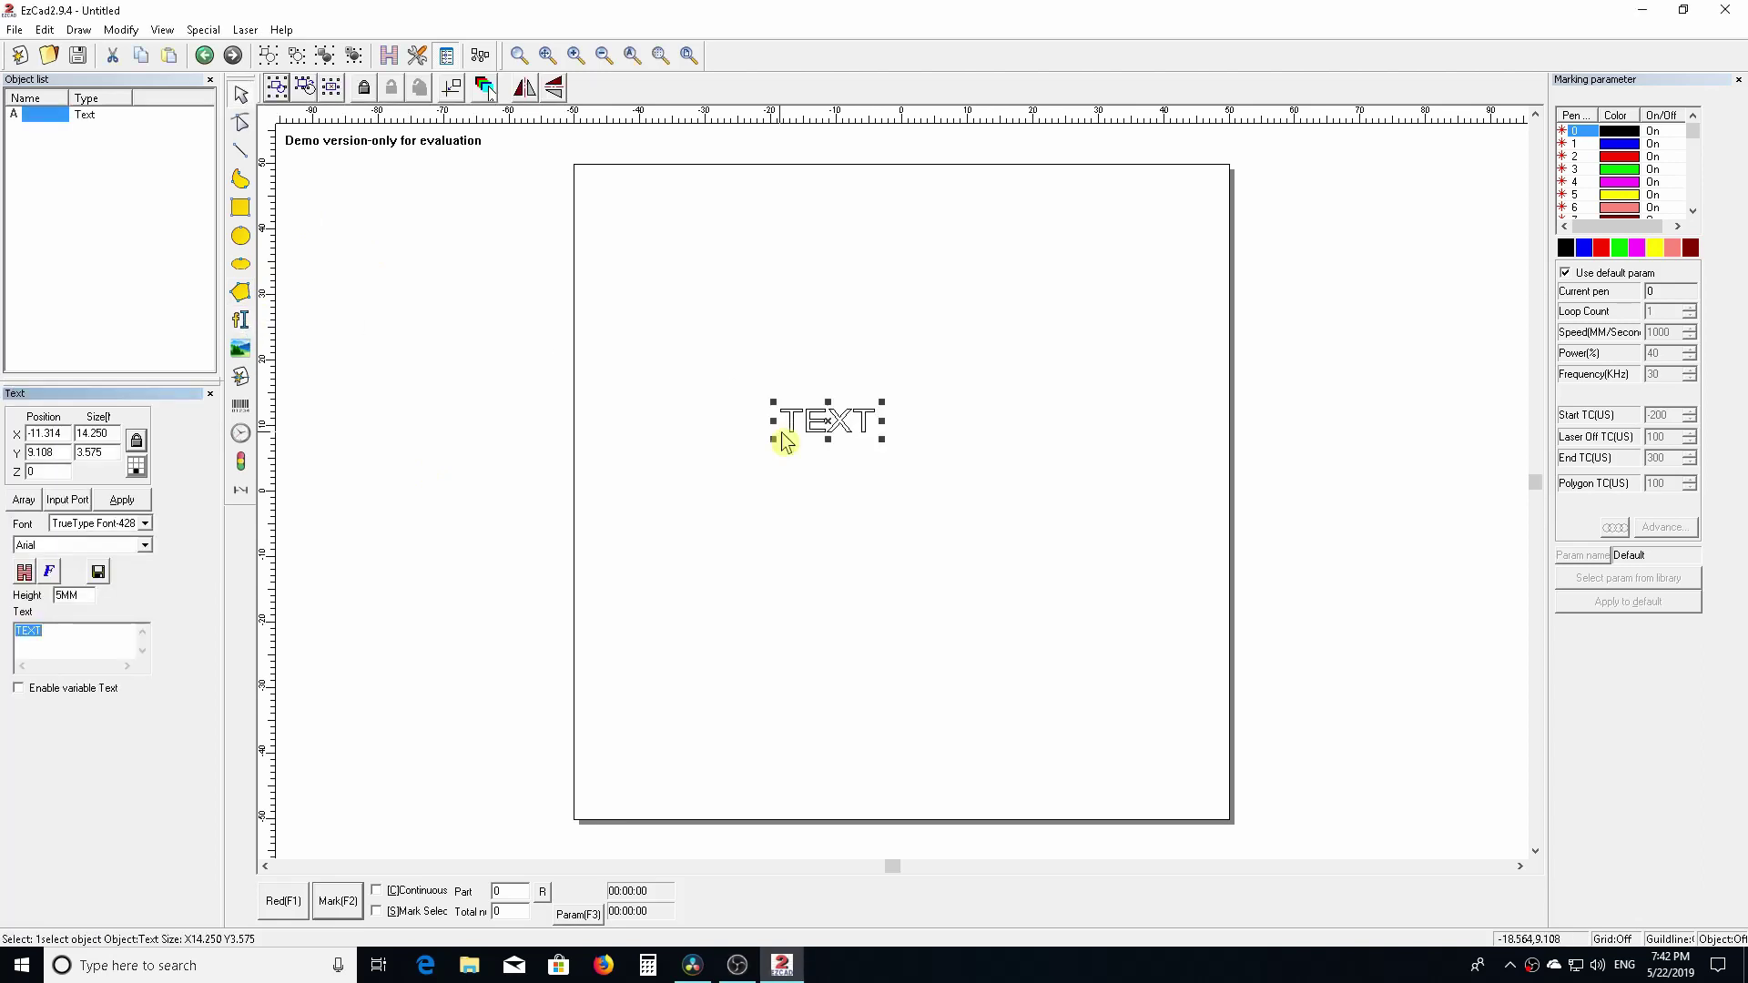
{"action": "left_click", "coordinate": [828, 450]}
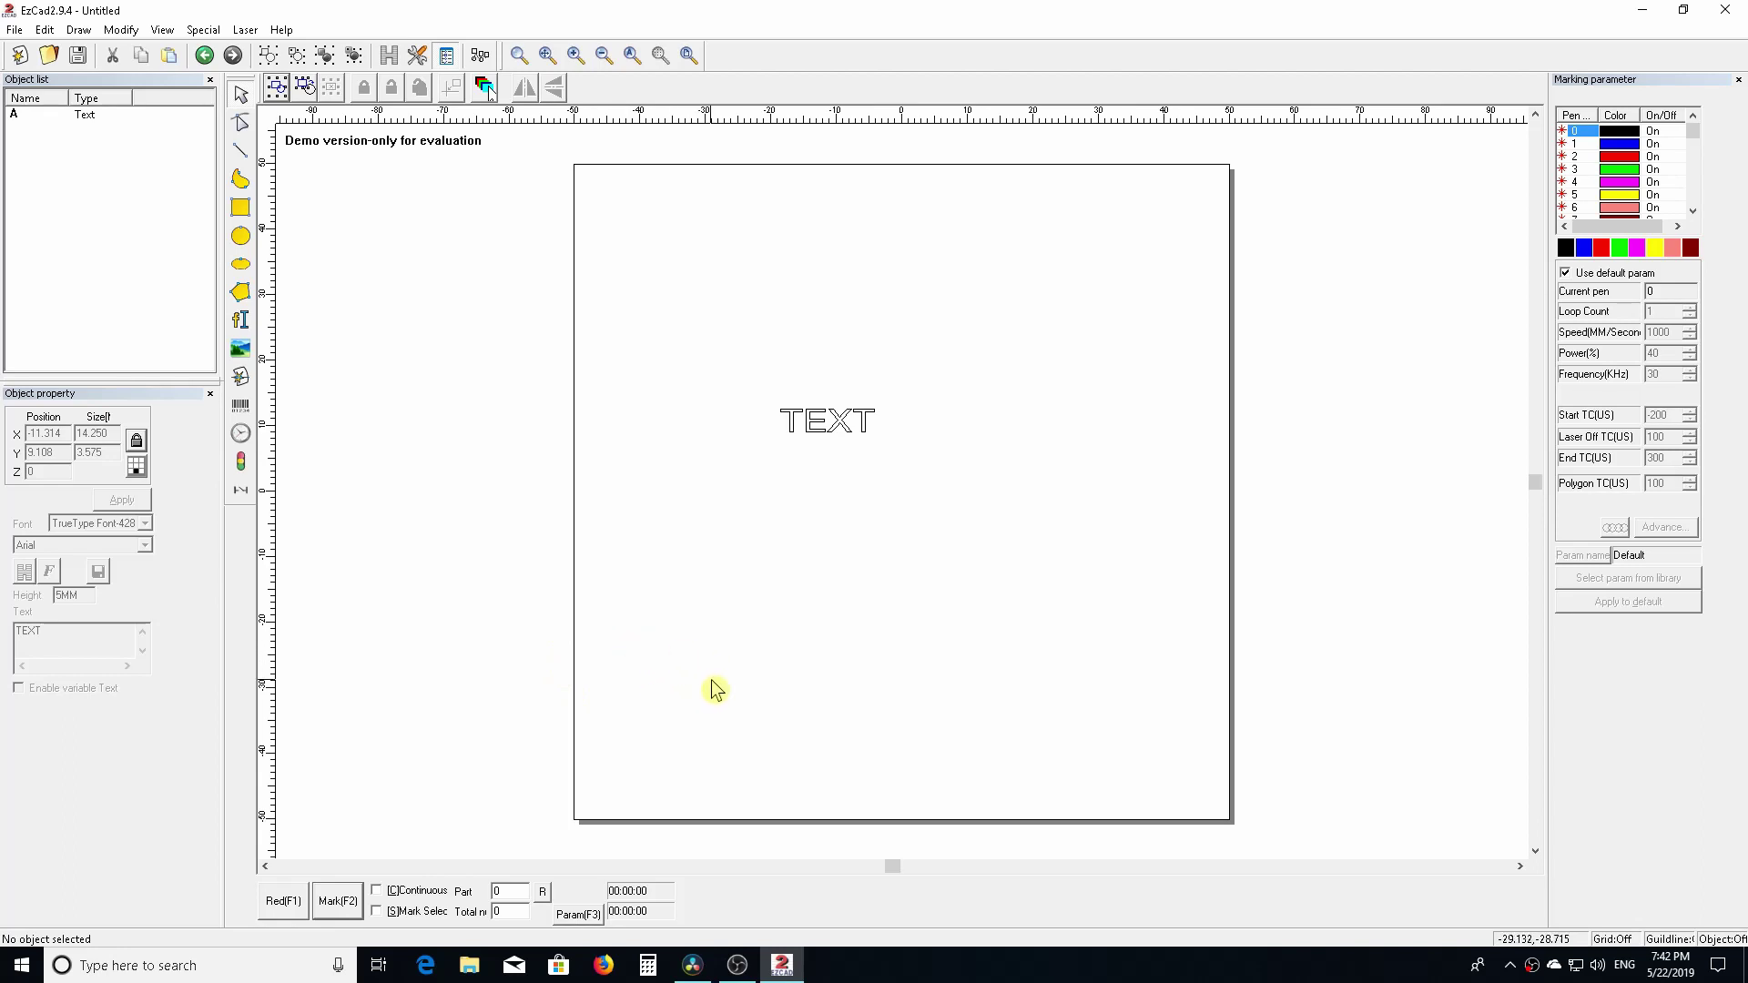
{"action": "left_click", "coordinate": [583, 917]}
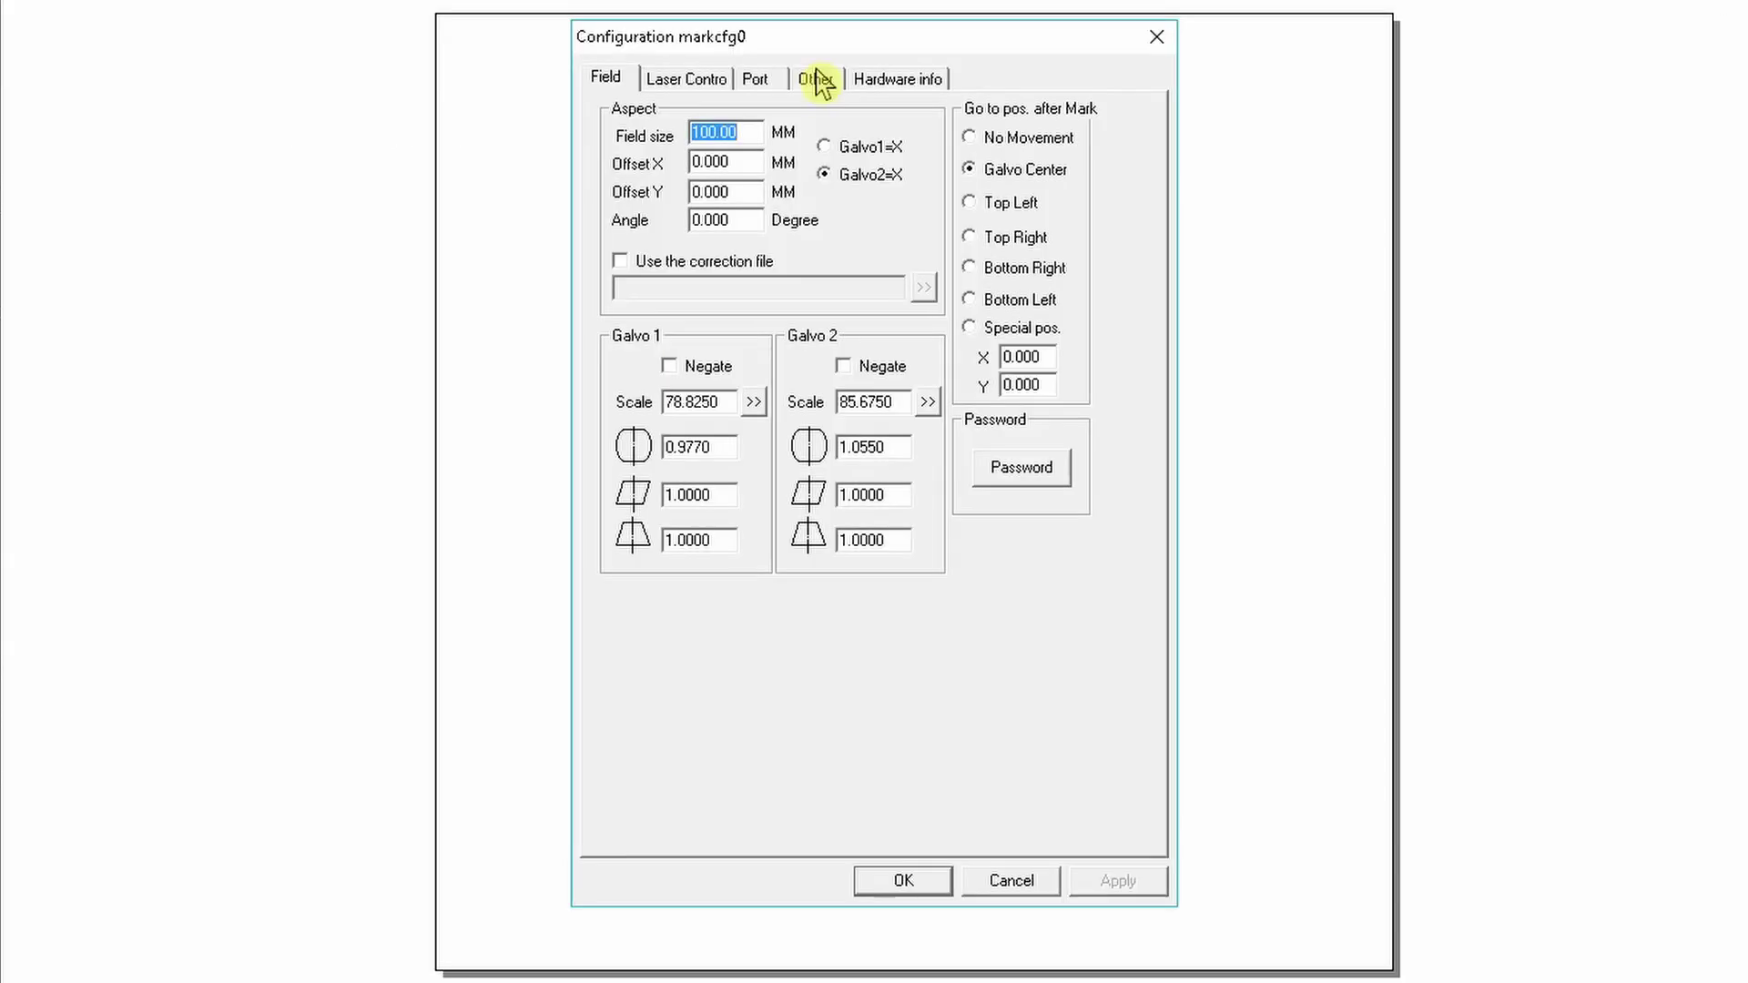
Show the Red light pointer settings (4000 MM/Sec, 0.35 MM offsets) and edit Offset Pos X.
{"action": "left_click", "coordinate": [816, 80]}
{"action": "left_click", "coordinate": [1020, 203]}
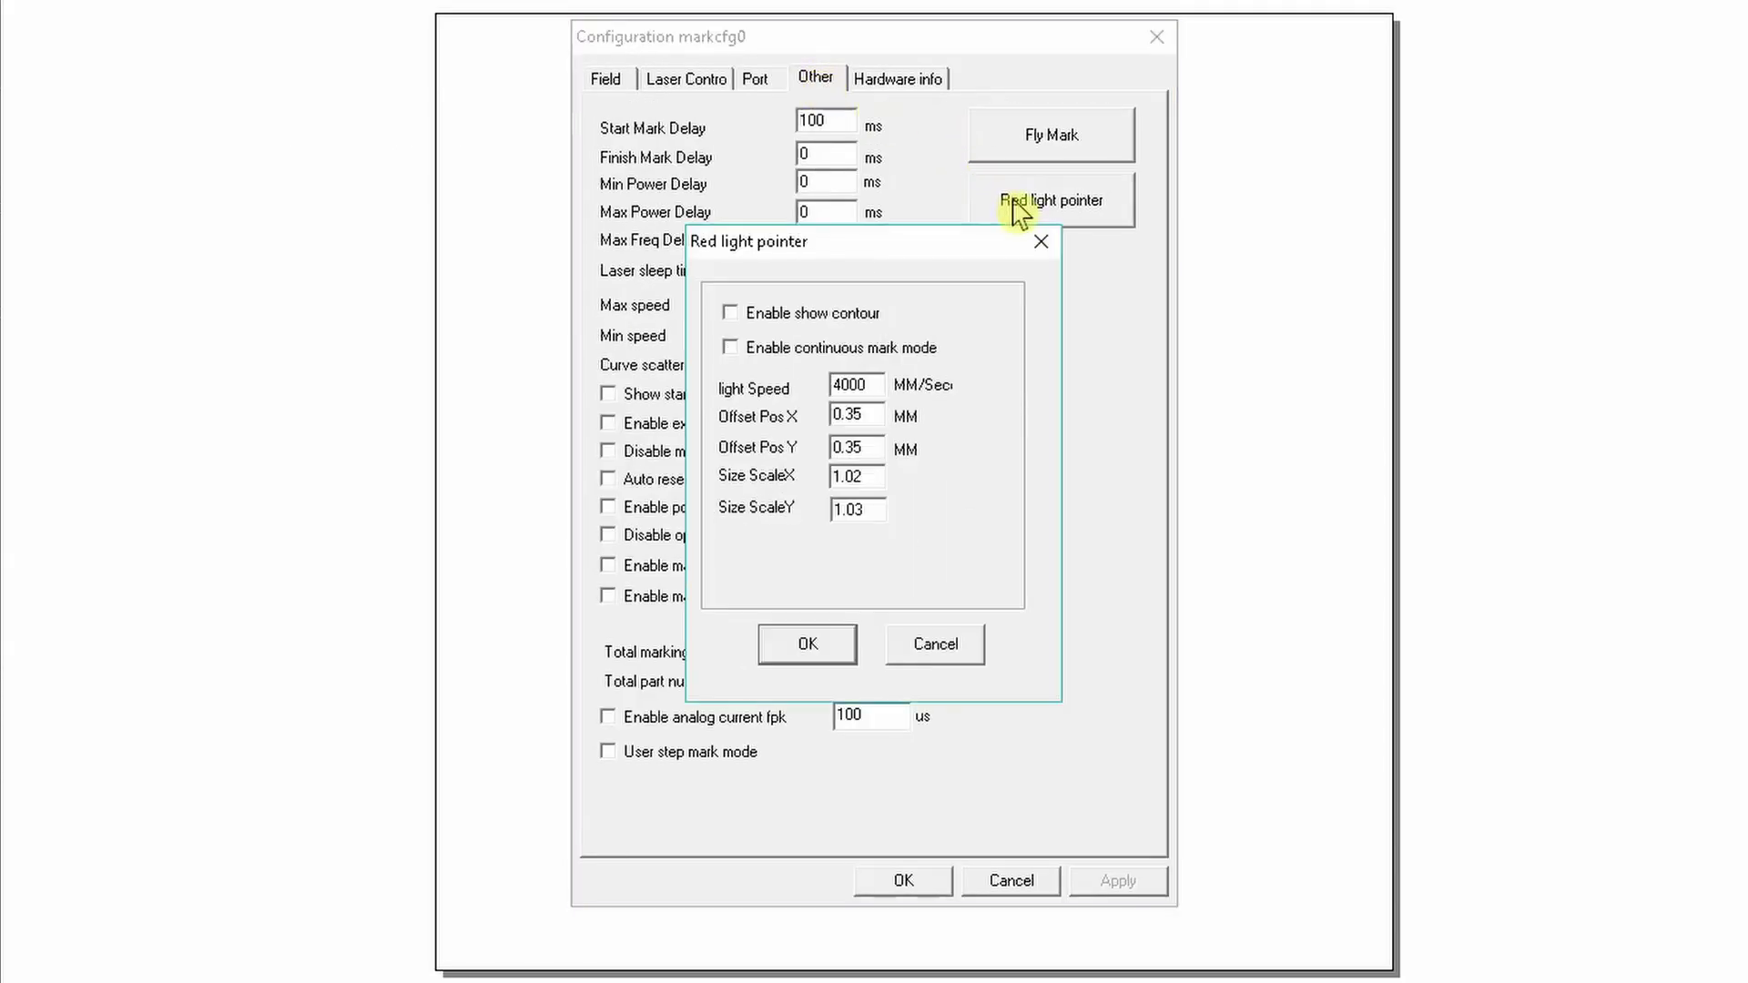
{"action": "left_click", "coordinate": [884, 413]}
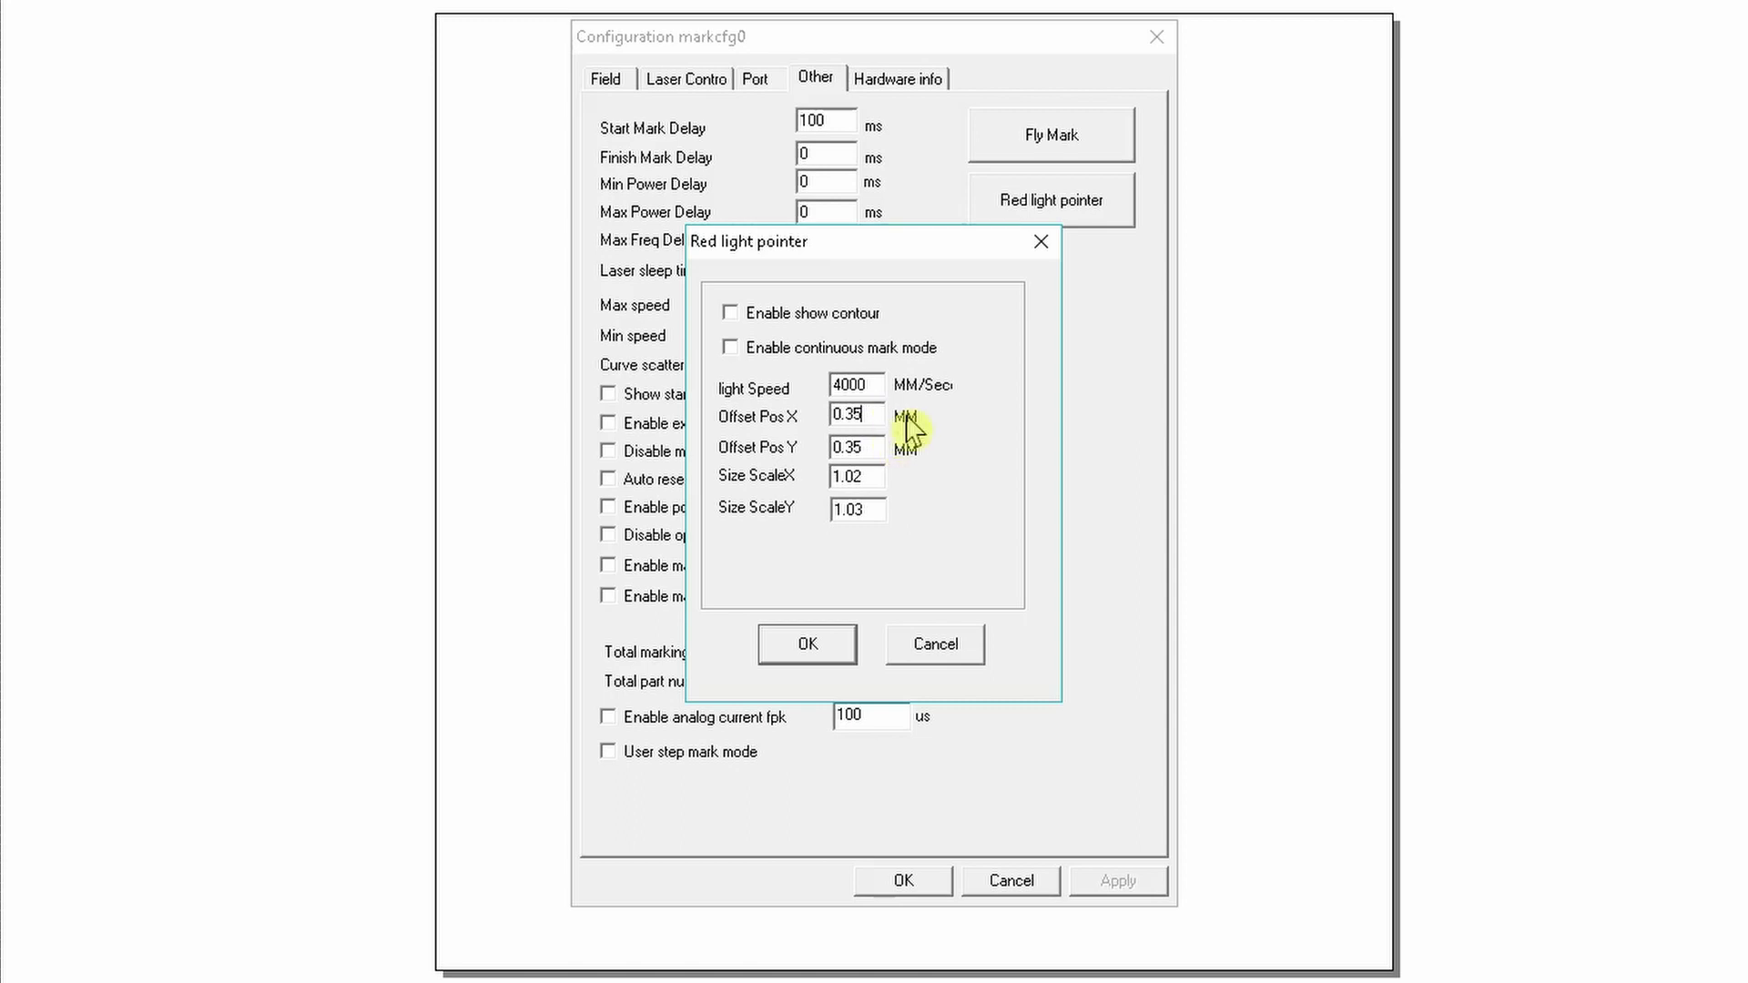